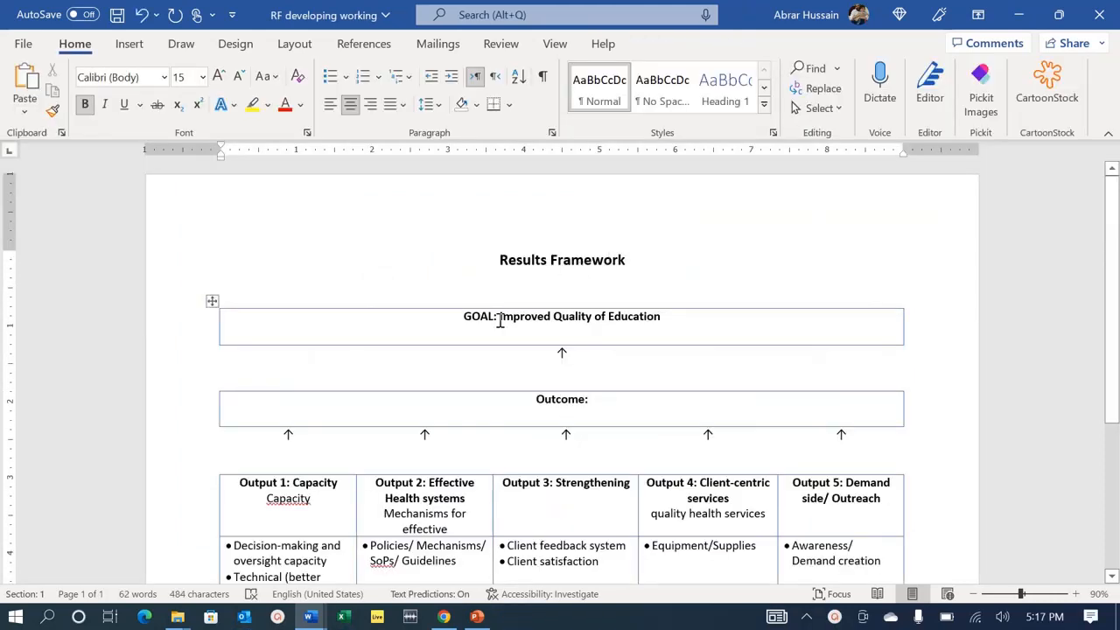
# Examine the goal statement, solutions and challenges in the ToC developing working document.
pyautogui.moveTo(499, 317); pyautogui.dragTo(541, 315)
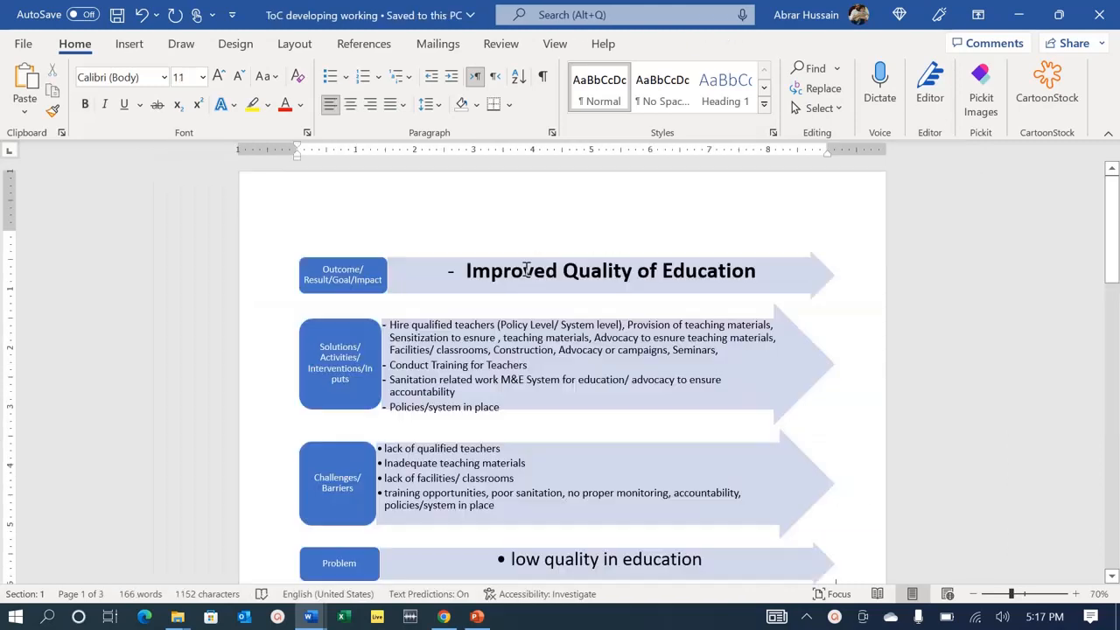
pyautogui.moveTo(464, 271); pyautogui.dragTo(679, 282)
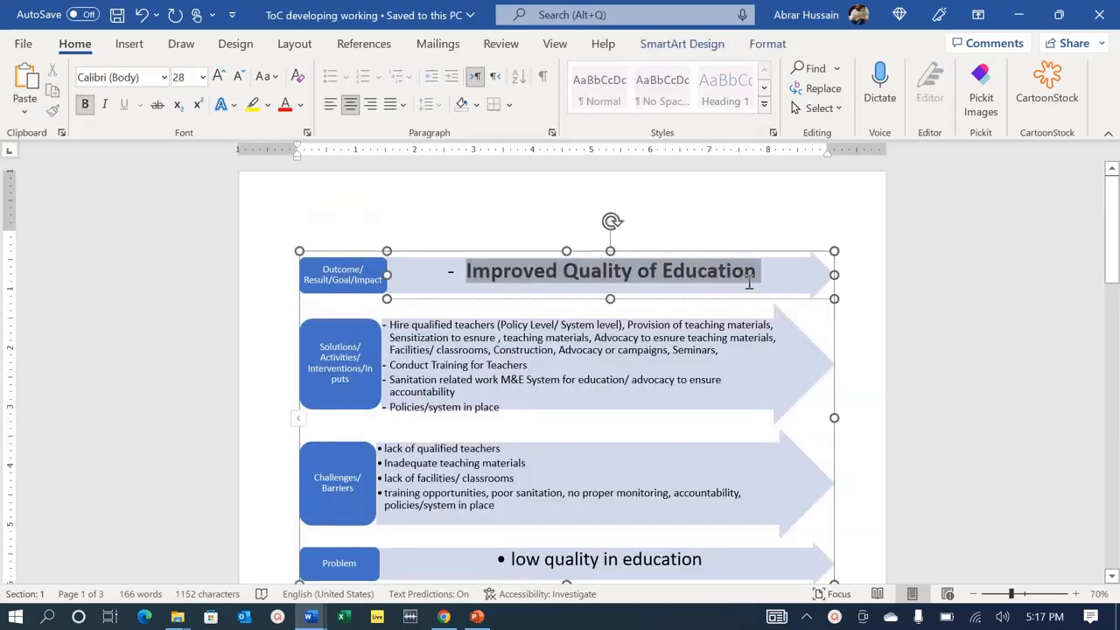
pyautogui.scroll(-3, 613, 420)
pyautogui.click(519, 423)
pyautogui.scroll(2, 651, 420)
pyautogui.scroll(1, 651, 420)
pyautogui.click(560, 278)
pyautogui.hotkey('alt', 'Tab')
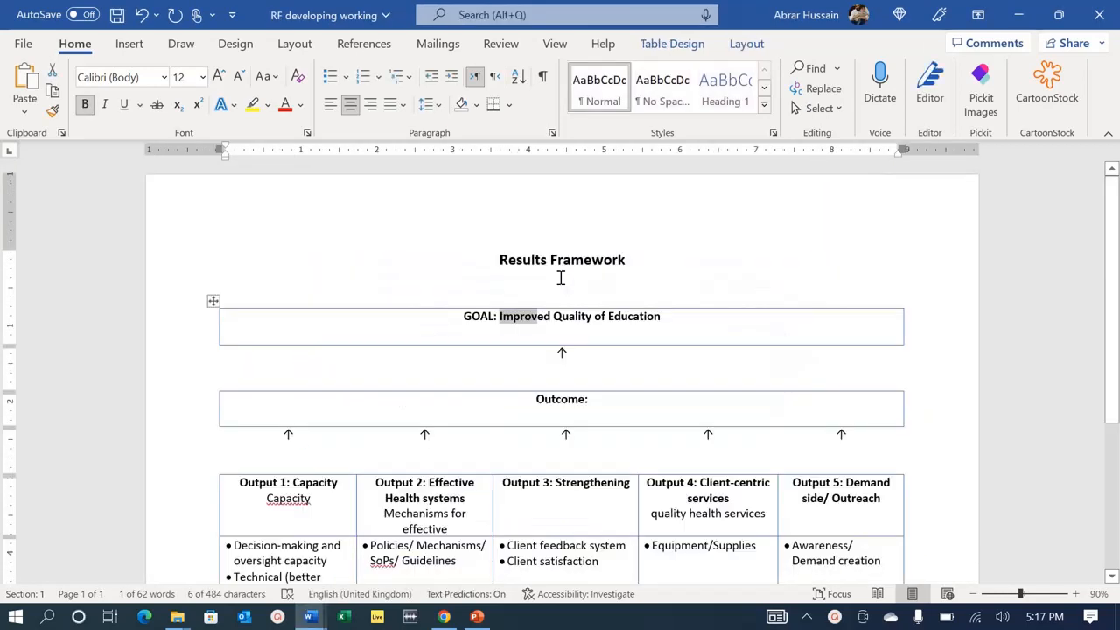
# Extend the goal in the Results Framework's goal box to read "Improved Quality of Education in XYZ Places".
pyautogui.click(675, 317)
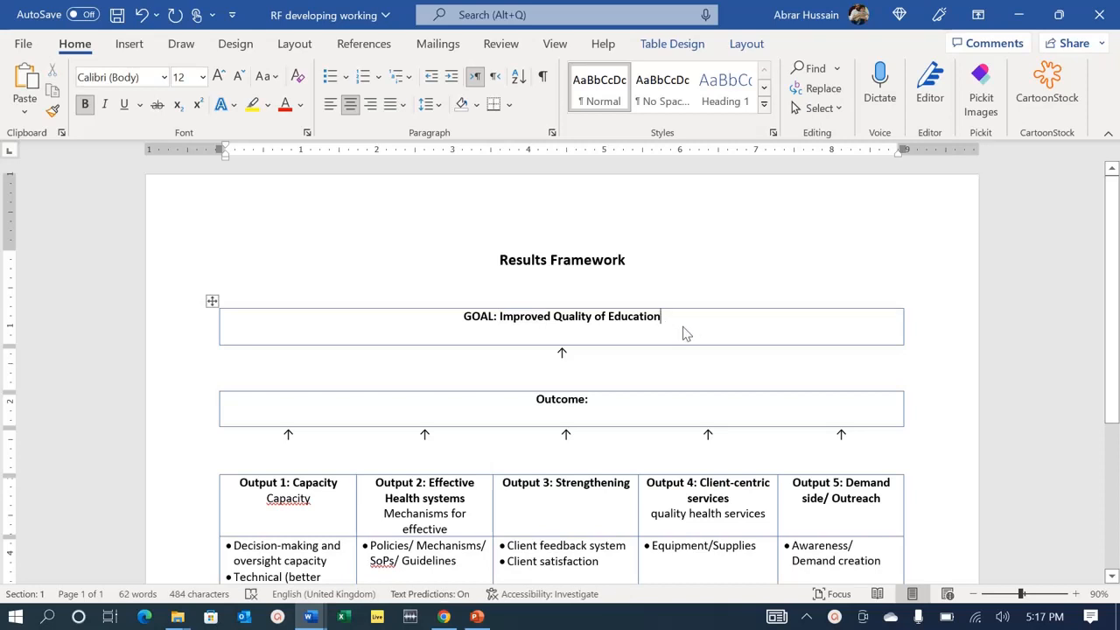
pyautogui.hotkey('alt', 'Tab')
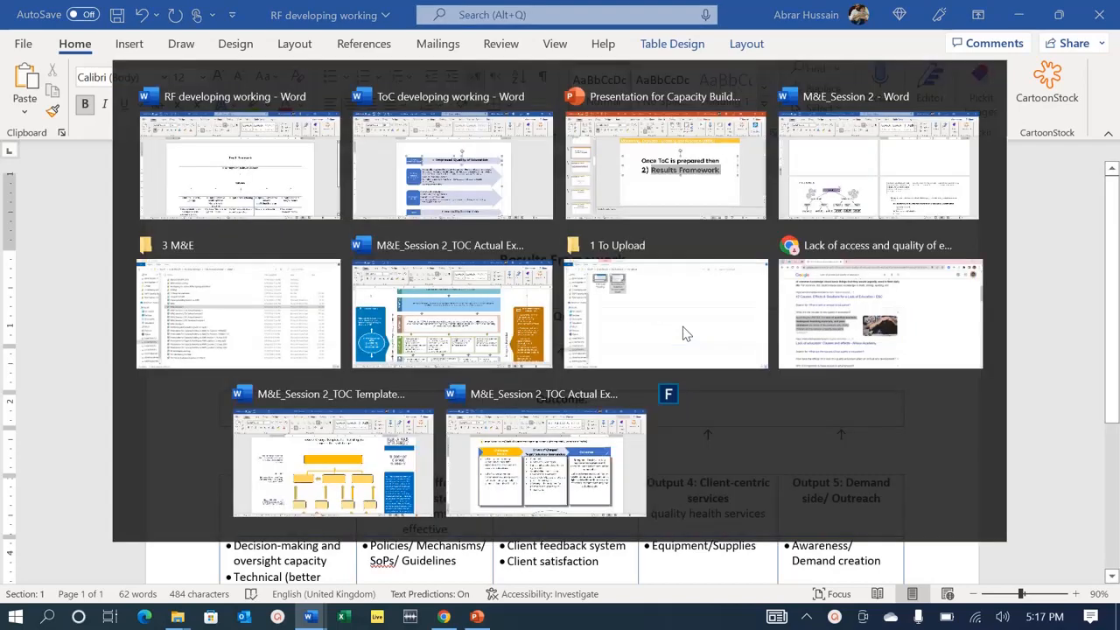
pyautogui.hotkey('alt', 'Tab')
pyautogui.hotkey('alt', 'Tab')
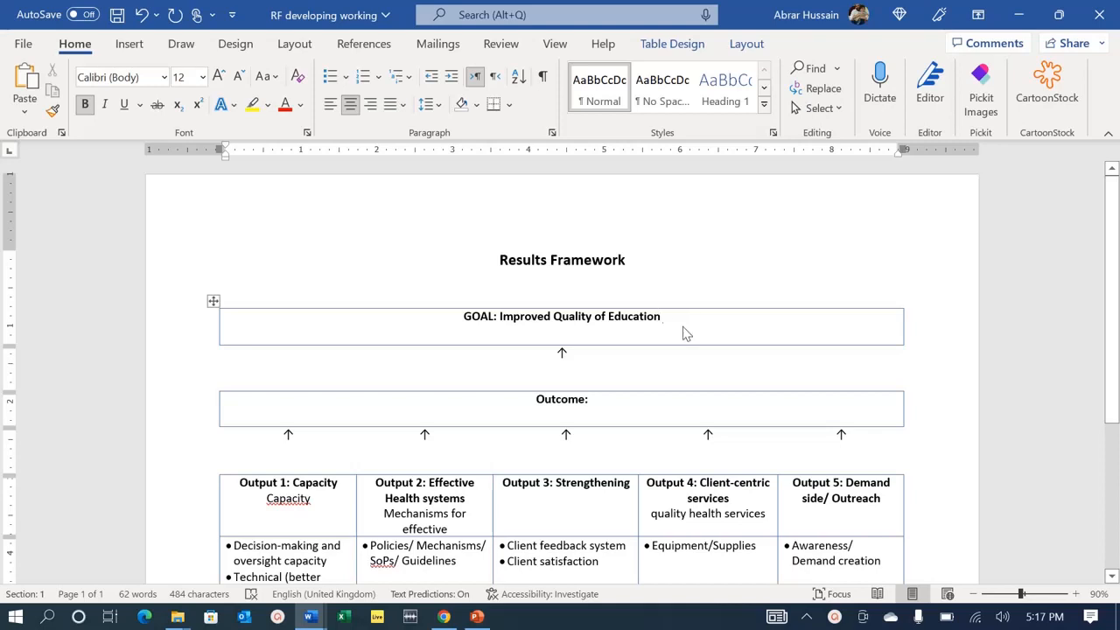
pyautogui.write('in')
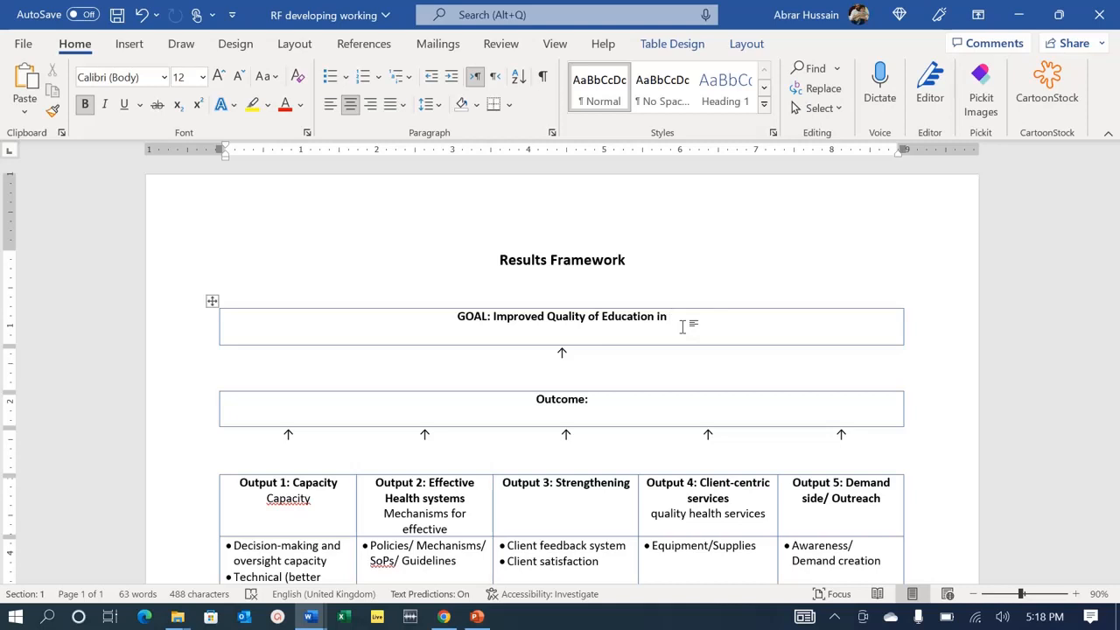
pyautogui.write('XYZ Places')
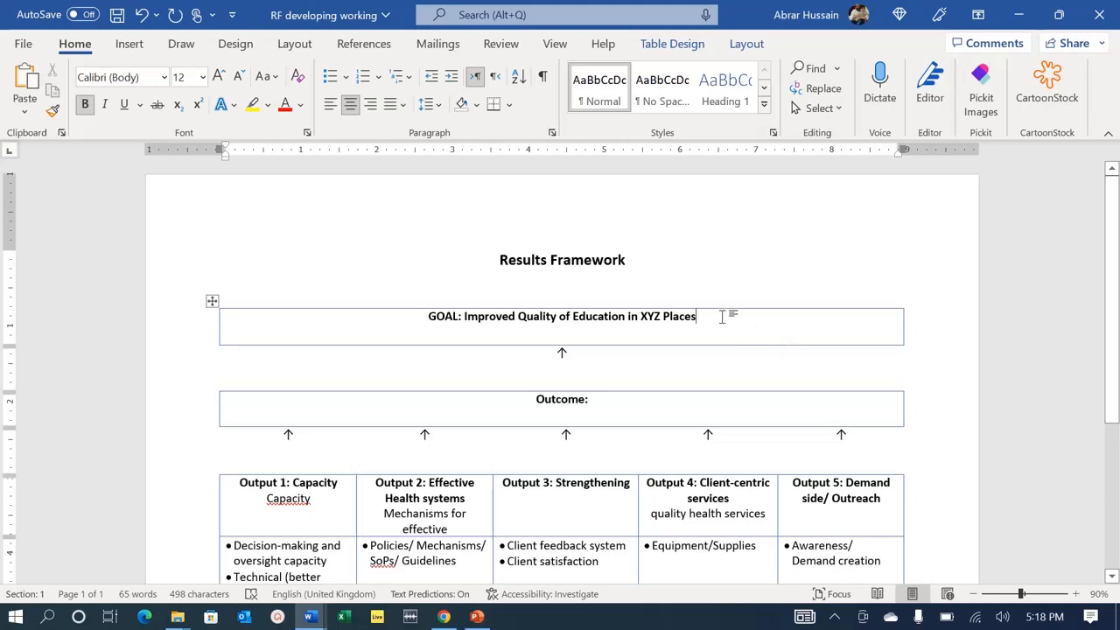
# Copy the full goal line below the outputs table and add an "Outcomes:" line beneath the copy.
pyautogui.tripleClick(722, 316)
pyautogui.hotkey('ctrl', 'c')
pyautogui.scroll(-5, 426, 468)
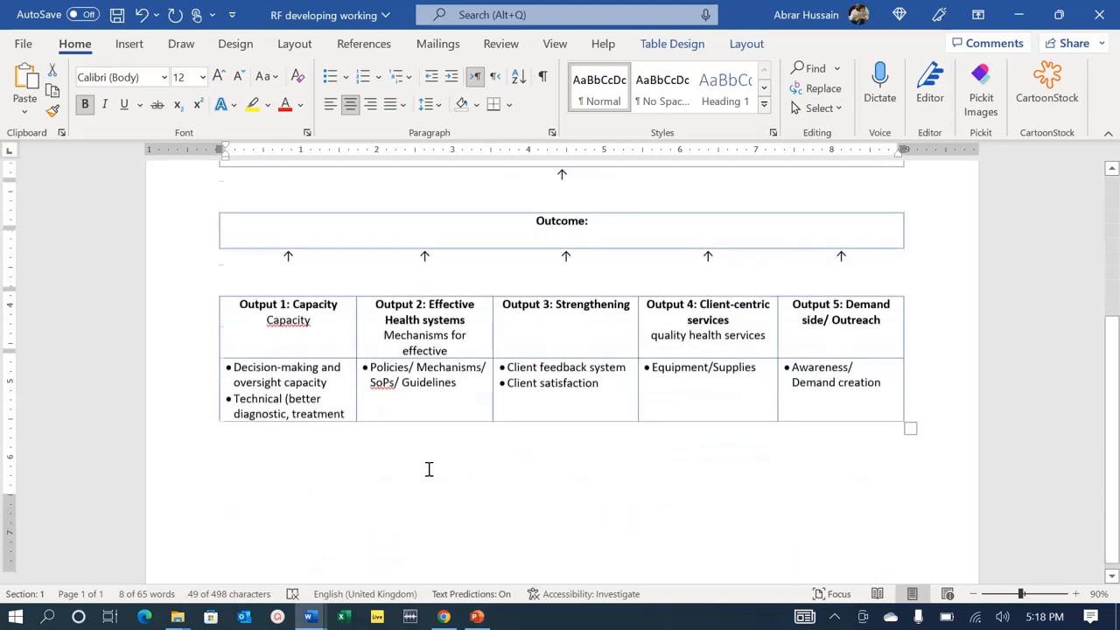
pyautogui.click(828, 435)
pyautogui.hotkey('ctrl', 'v')
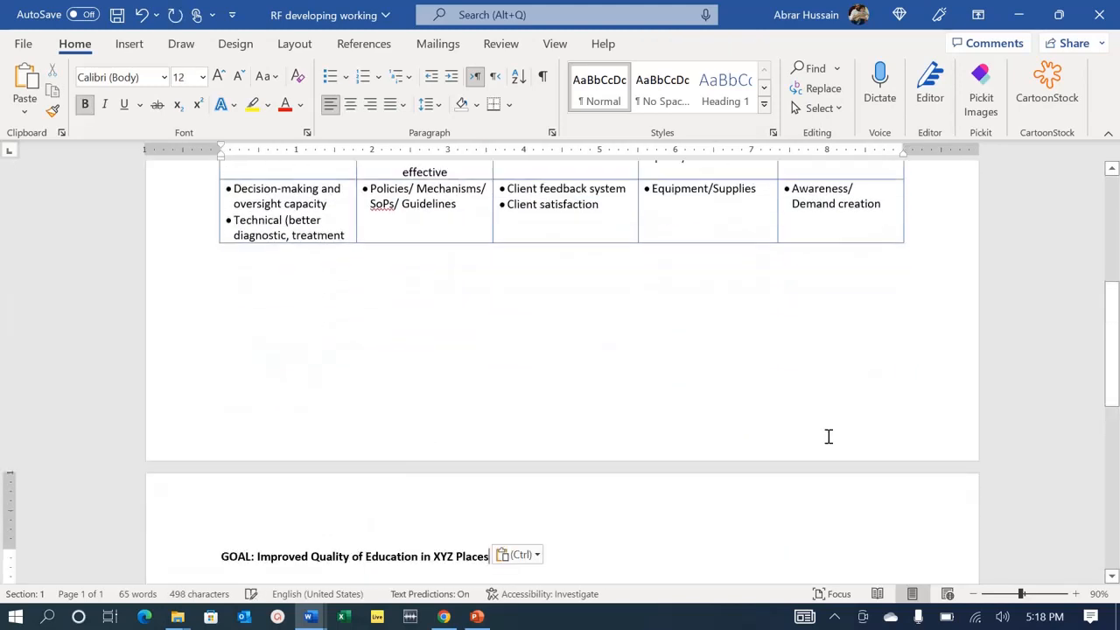
pyautogui.scroll(-3, 827, 435)
pyautogui.press('Return')
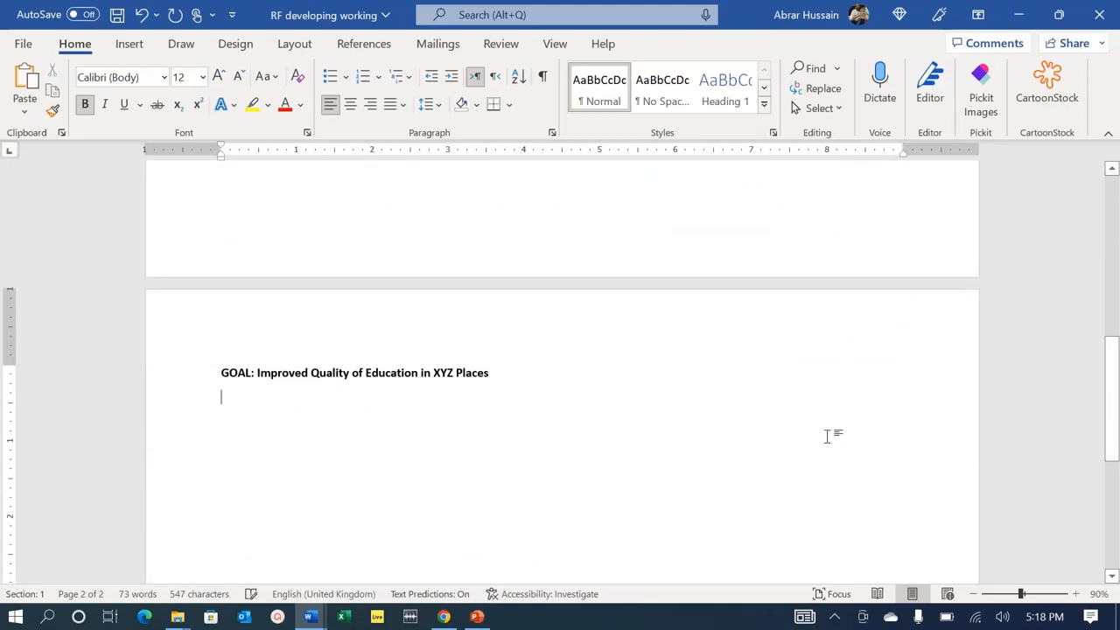
pyautogui.write('Outcomes:')
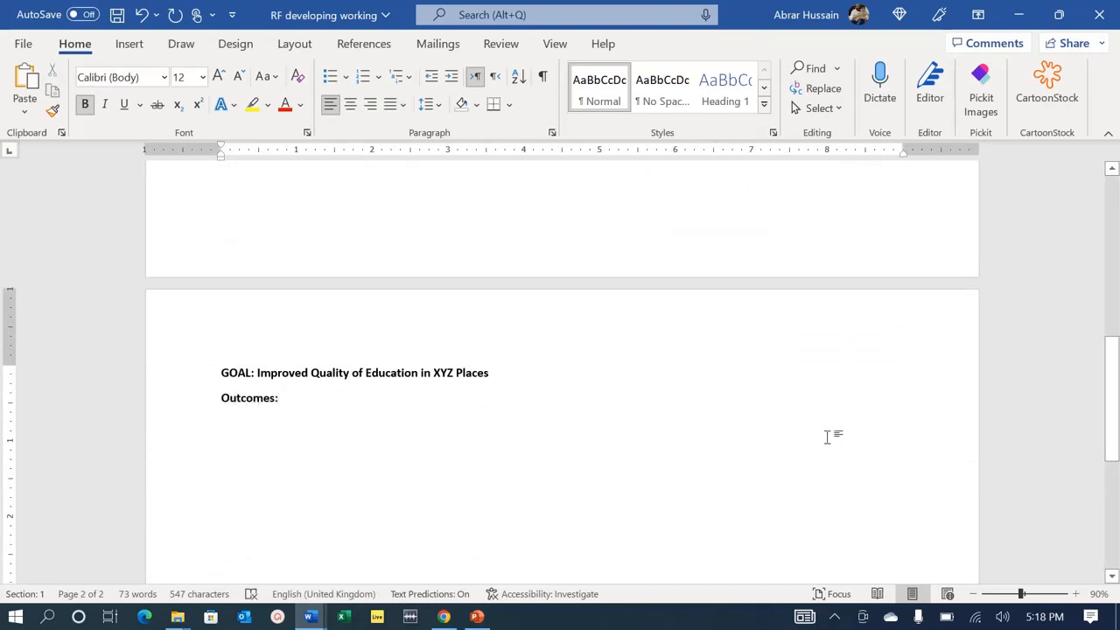
# Enter "Improved Capacities of Teachers" after the "Outcomes:" label on the second page.
pyautogui.scroll(5, 545, 363)
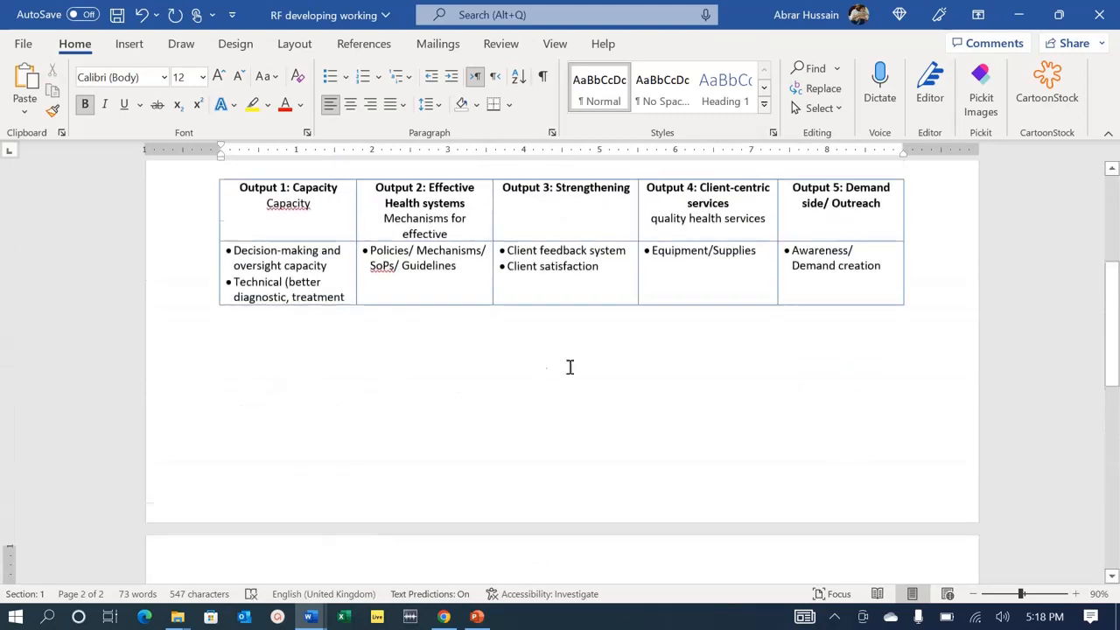
pyautogui.scroll(3, 591, 371)
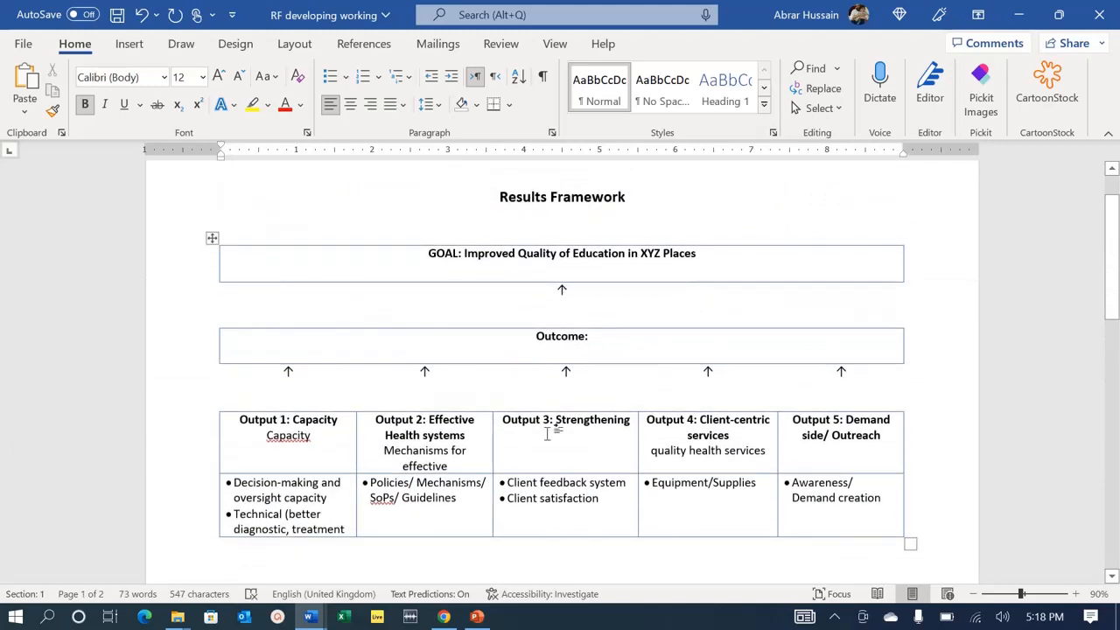
pyautogui.scroll(-3, 546, 425)
pyautogui.scroll(-5, 545, 460)
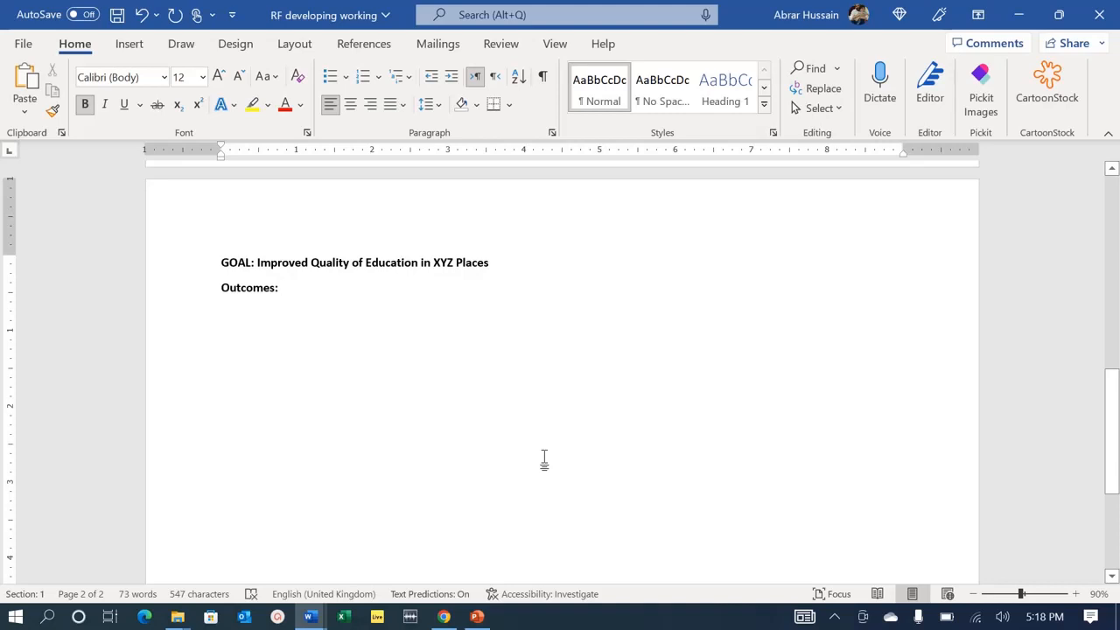
pyautogui.write('Improved Capacities of Teach')
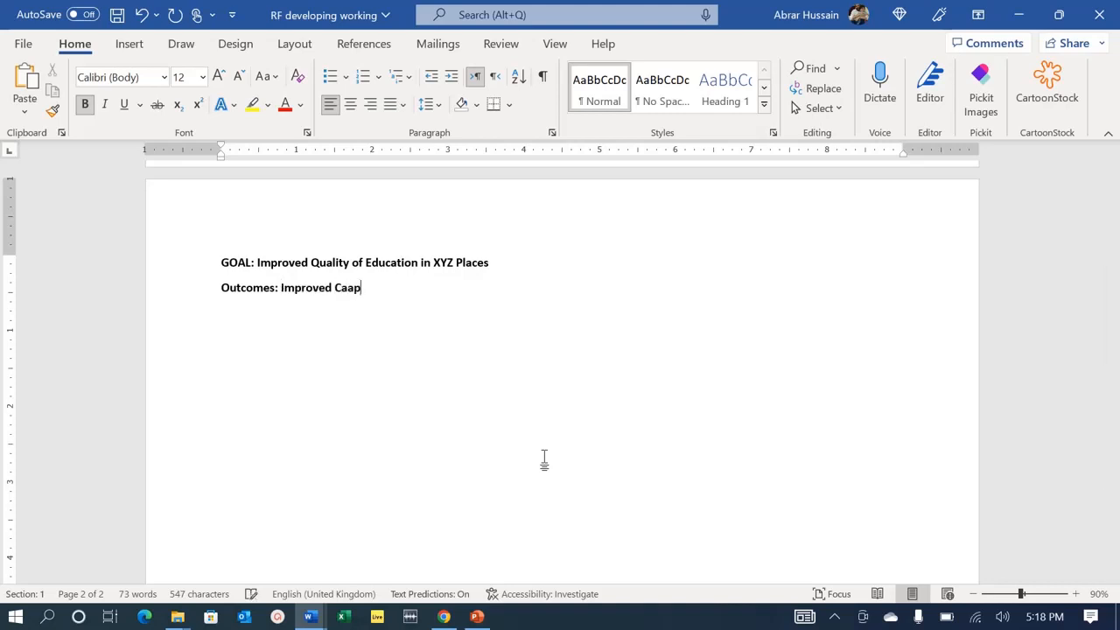
pyautogui.write('ers')
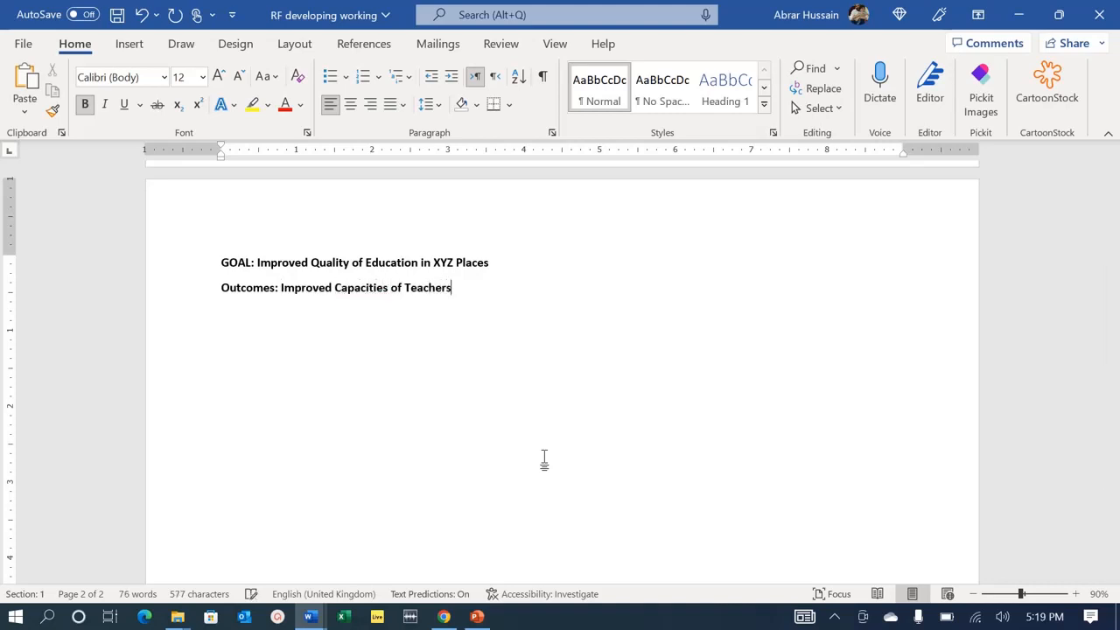
# Move "Improved Capacities of Teachers" to its own dash-bulleted line under "Outcomes:".
pyautogui.hotkey('ctrl', 'Left')
pyautogui.hotkey('ctrl', 'Left')
pyautogui.hotkey('ctrl', 'Left')
pyautogui.hotkey('ctrl', 'Left')
pyautogui.press('Return')
pyautogui.write('-')
# Review the copied goal statement and compare the framework with the listed challenges in the ToC developing working document.
pyautogui.press('Up')
pyautogui.press('Up')
pyautogui.press('Left')
pyautogui.hotkey('shift', 'End')
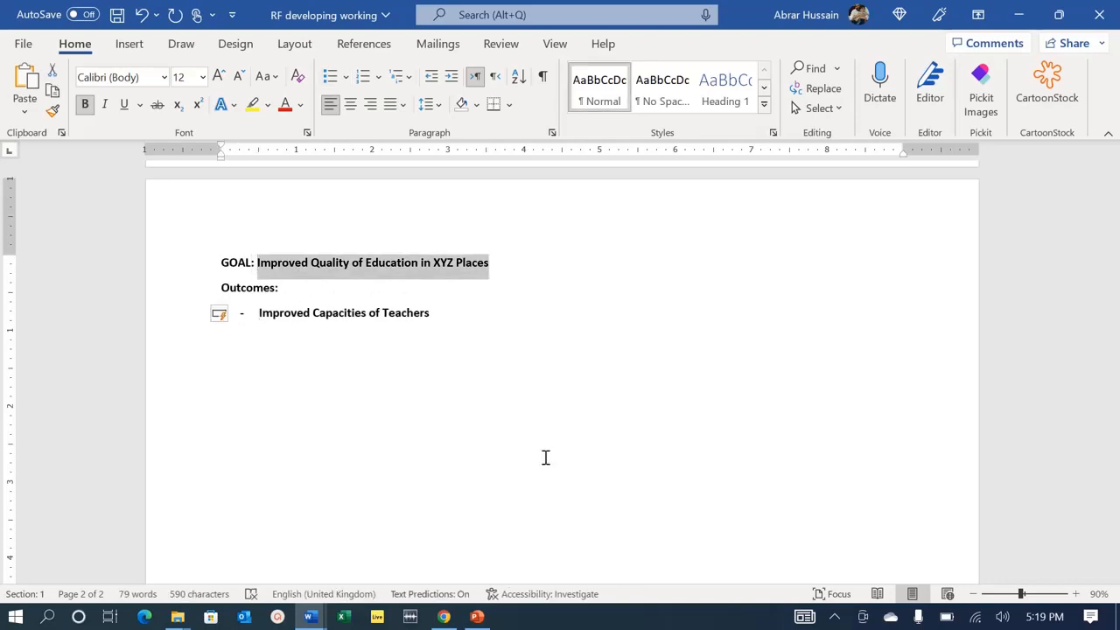
pyautogui.scroll(2, 546, 457)
pyautogui.scroll(-4, 538, 455)
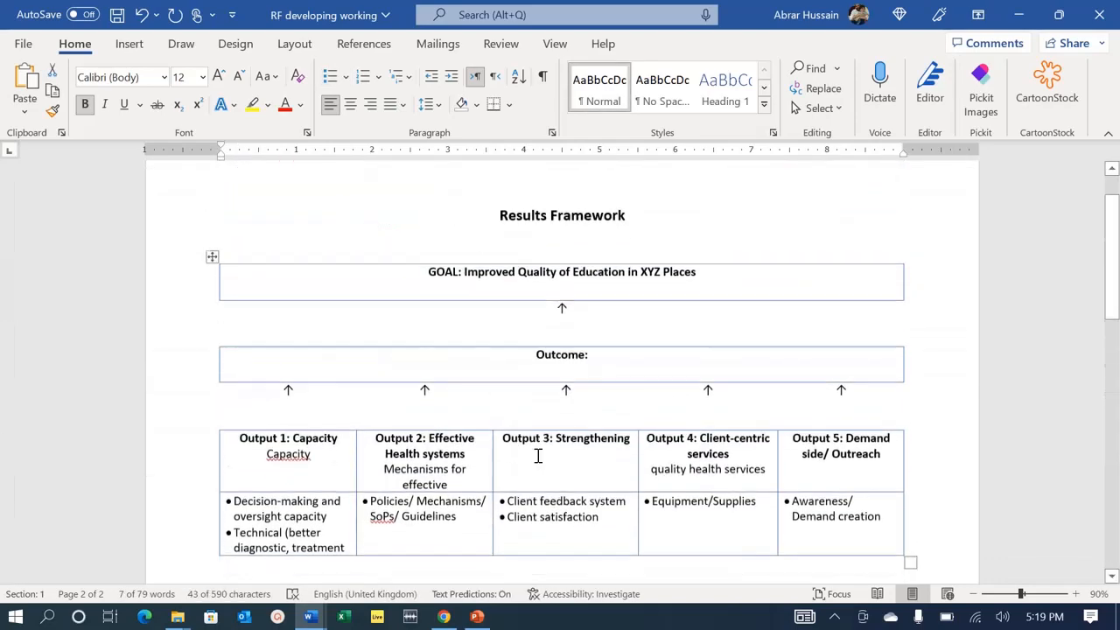
pyautogui.hotkey('alt', 'Tab')
pyautogui.scroll(-1, 538, 455)
pyautogui.scroll(-1, 538, 455)
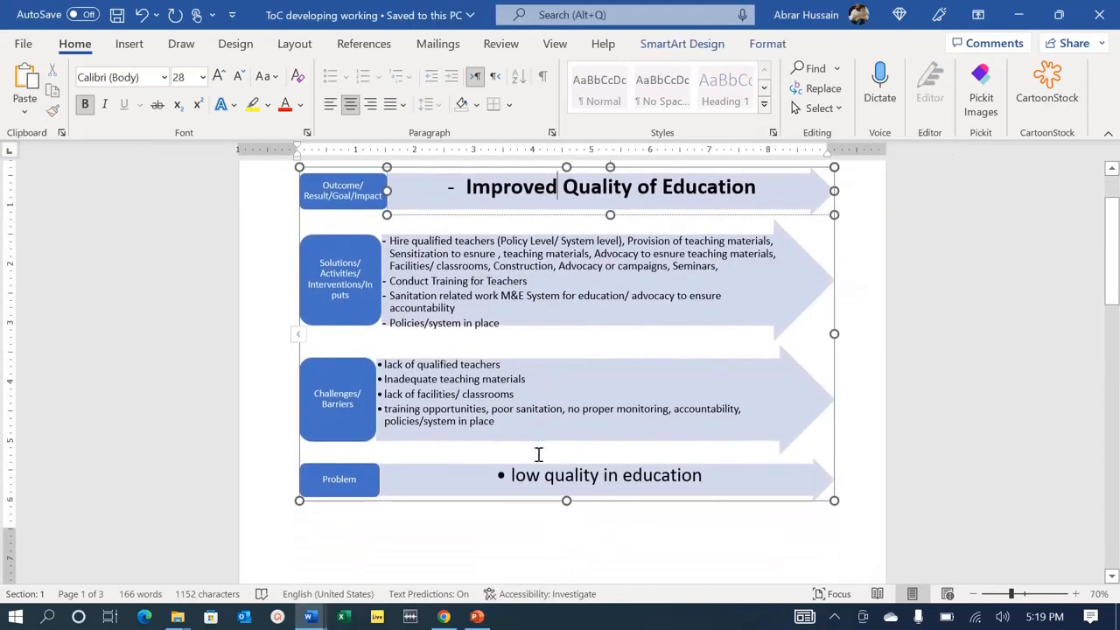
pyautogui.click(425, 365)
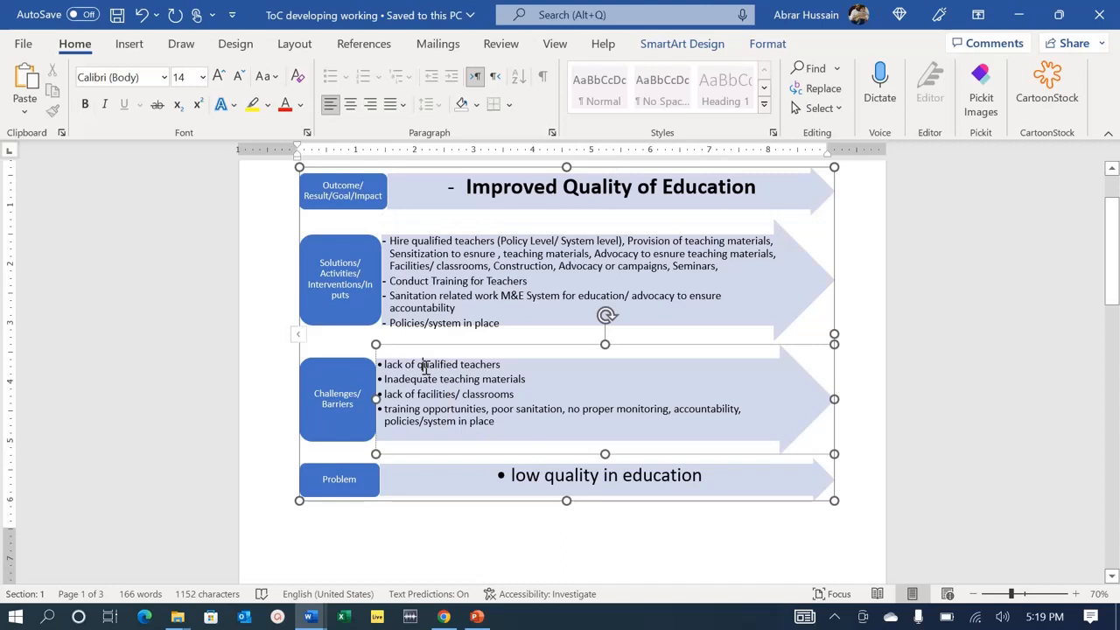
pyautogui.click(440, 382)
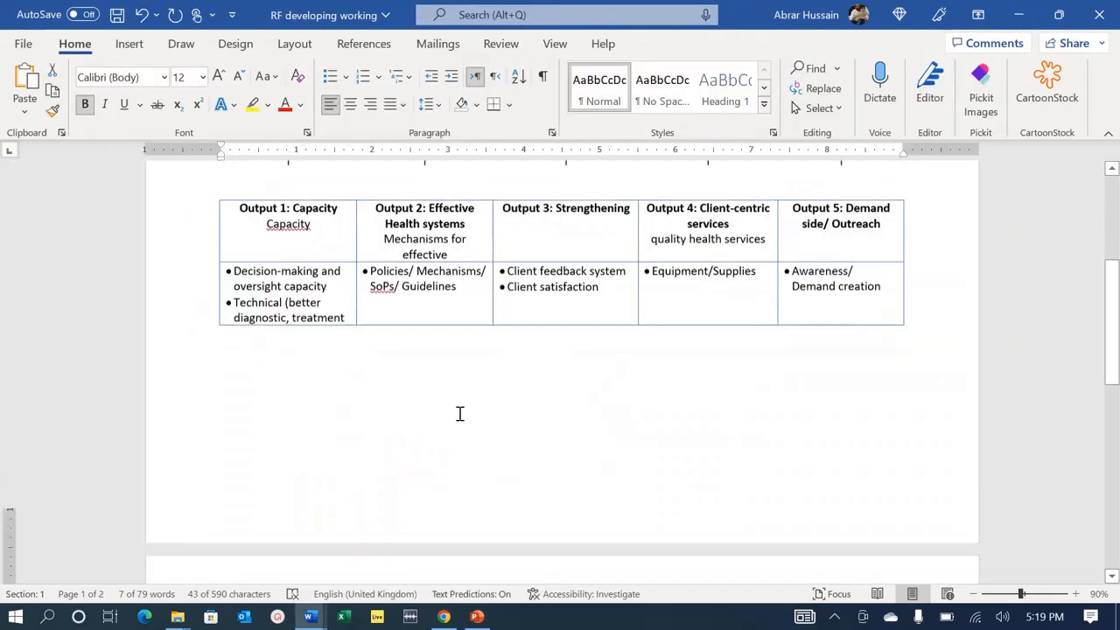
# Duplicate the "Improved Capacities of Teachers" bullet under "Outcomes:" in the RF developing working document.
pyautogui.scroll(-5, 461, 416)
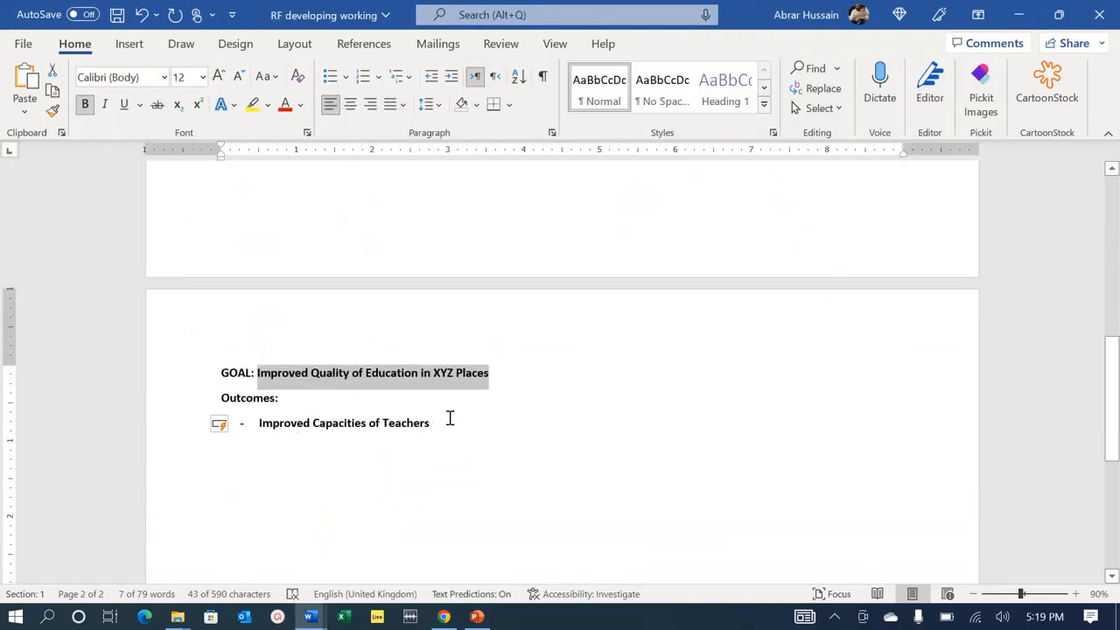
pyautogui.click(442, 423)
pyautogui.tripleClick(600, 453)
pyautogui.hotkey('ctrl', 'c')
pyautogui.click(601, 453)
pyautogui.press('Return')
pyautogui.hotkey('ctrl', 'v')
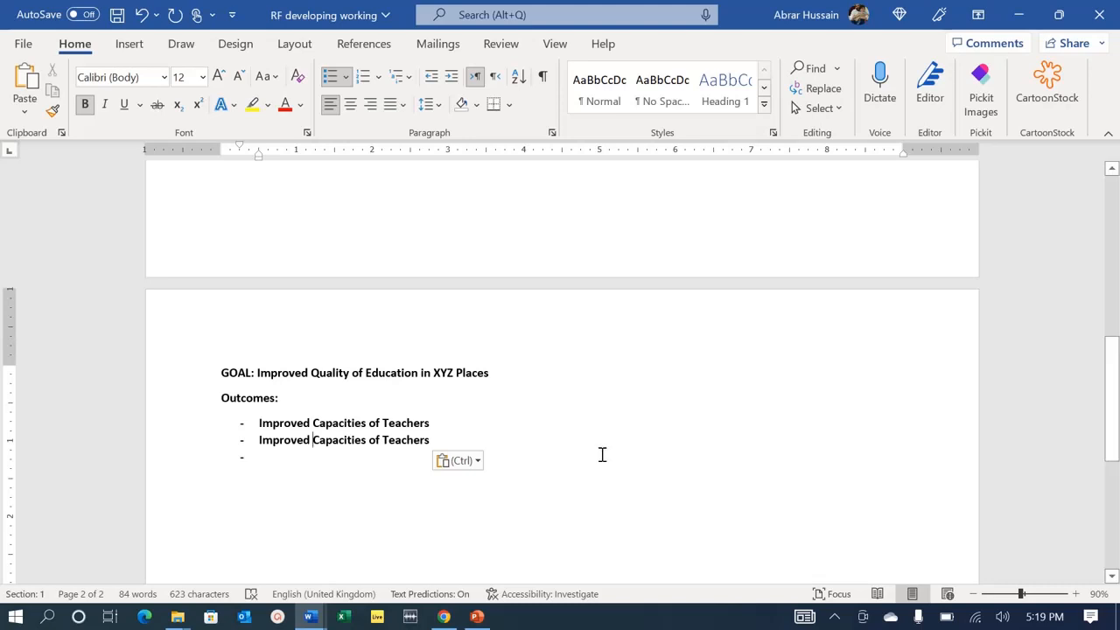
# Reword the second outcome bullet as "Improved Classroom Environment".
pyautogui.press('Up')
pyautogui.hotkey('ctrl', 'Right')
pyautogui.write('Classroom Environment')
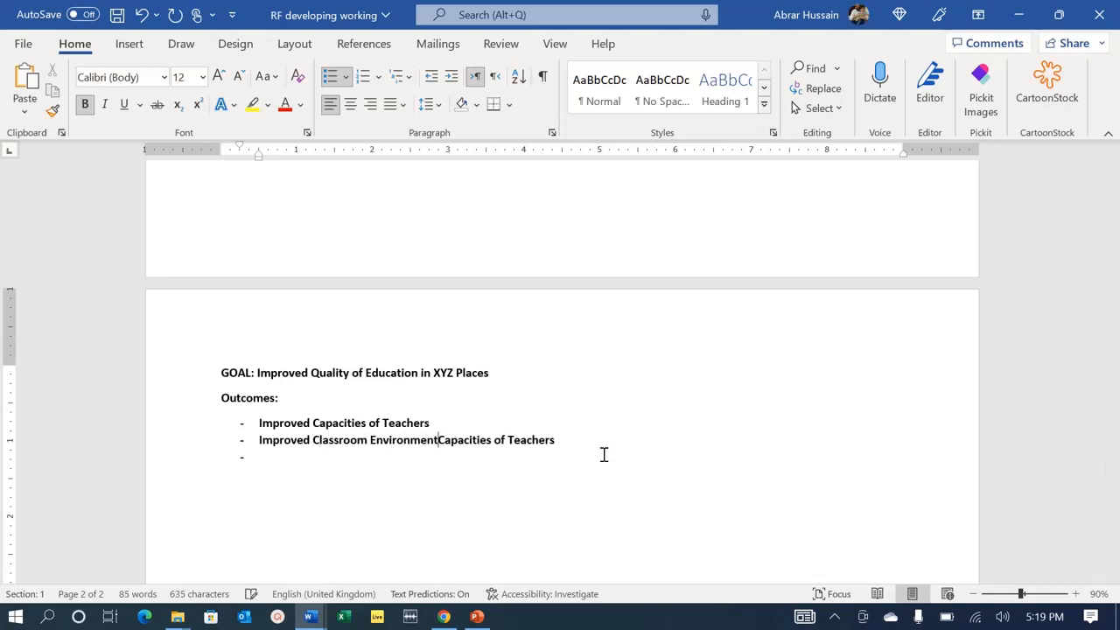
pyautogui.hotkey('shift', 'End')
pyautogui.press('Delete')
pyautogui.press('Down')
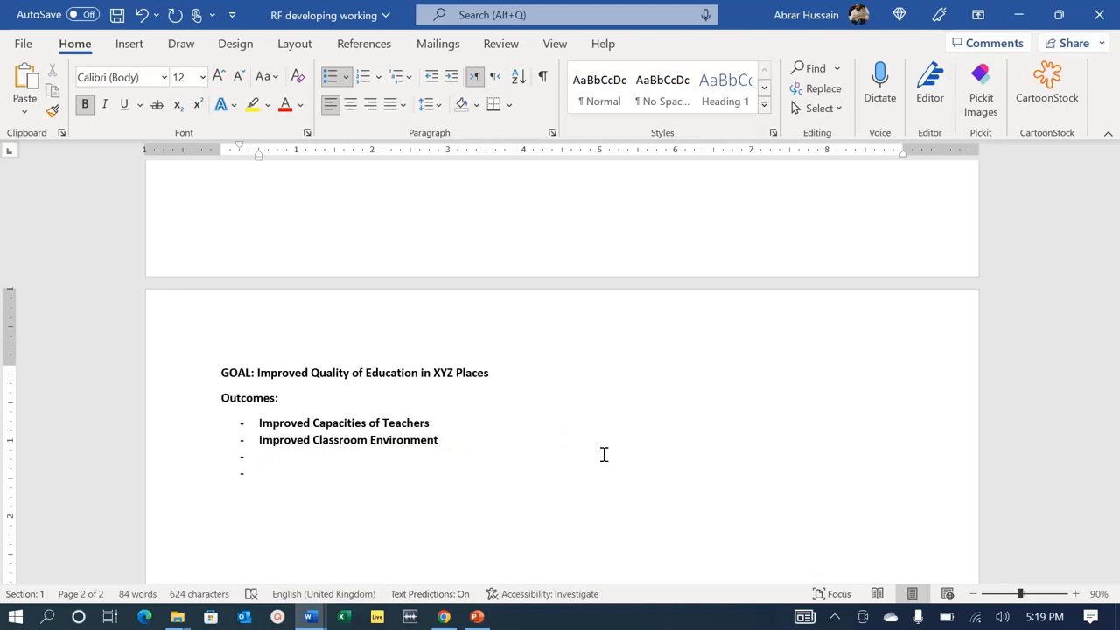
# Add a third outcome bullet stating the strengthened capacity of the school, without the extra trailing word.
pyautogui.write('School Strengtrhening')
pyautogui.press('Home')
pyautogui.write('Strengtheen')
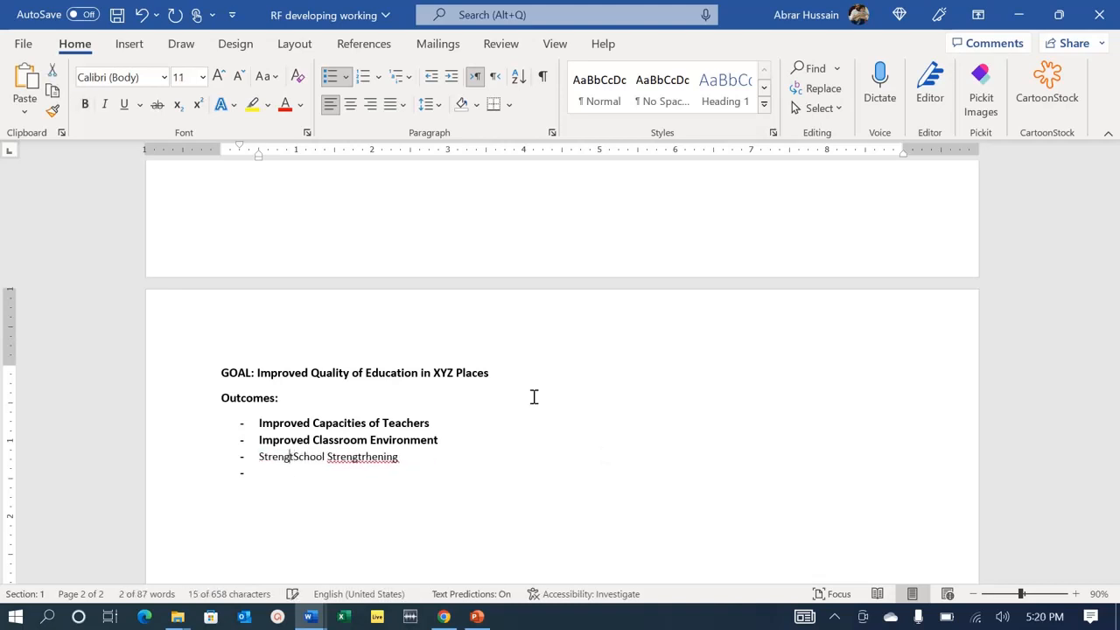
pyautogui.write('d Caapcity o')
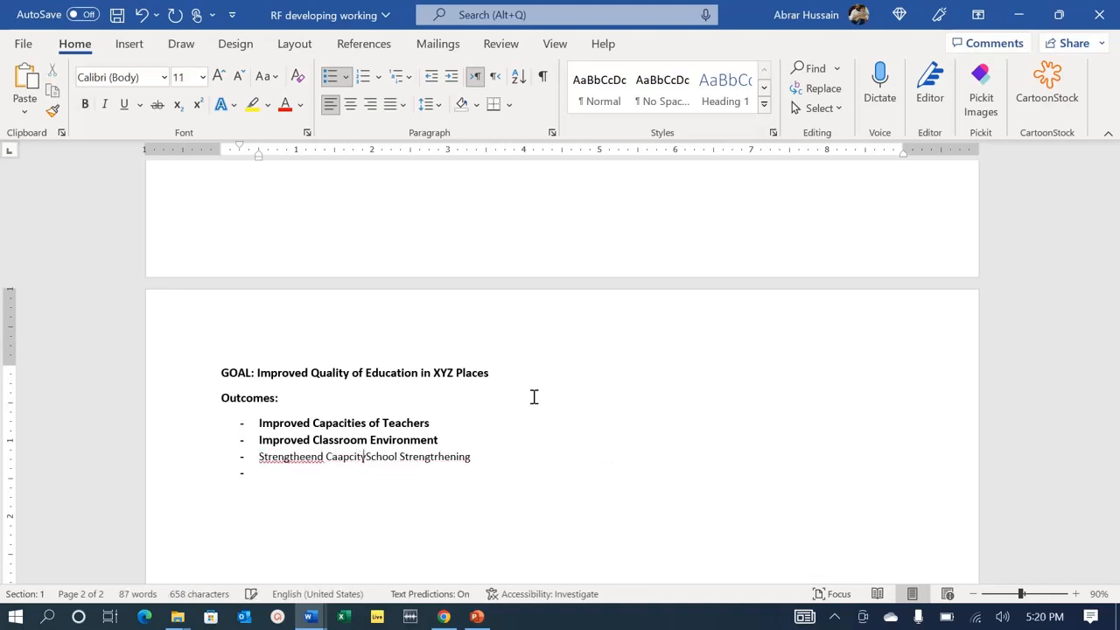
pyautogui.write('f the')
pyautogui.hotkey('ctrl', 'shift', 'Left')
pyautogui.hotkey('ctrl', 'shift', 'Right')
pyautogui.hotkey('ctrl', 'shift', 'Right')
pyautogui.press('Delete')
pyautogui.hotkey('ctrl', 'Left')
pyautogui.hotkey('ctrl', 'Left')
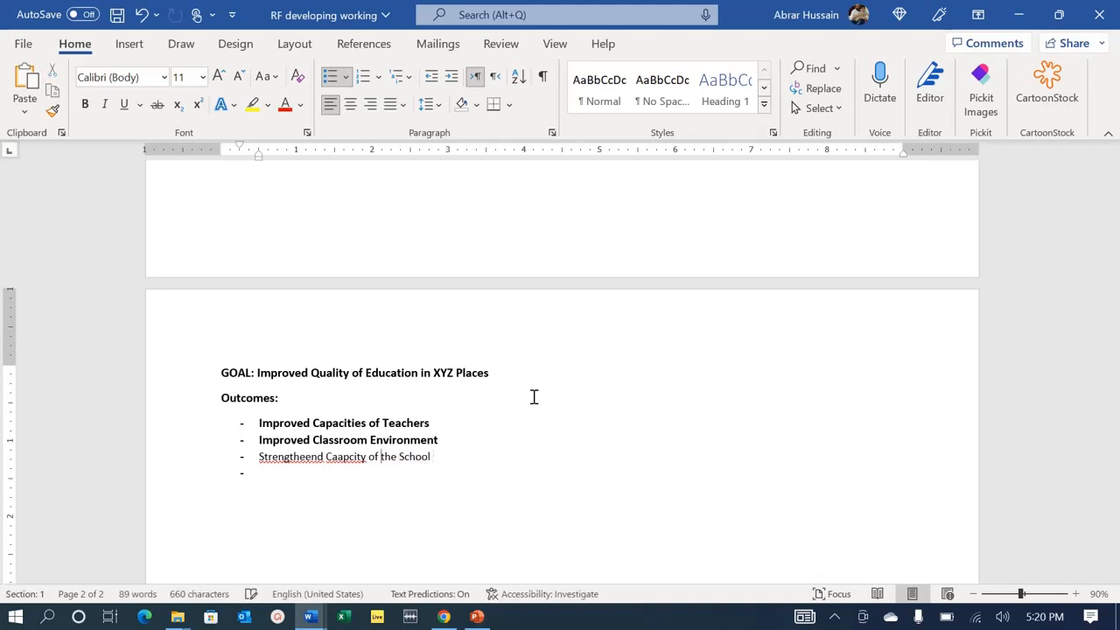
# Correct the spelling of the third outcome bullet to read "Strengthened Capacity of the School".
pyautogui.hotkey('ctrl', 'Left')
pyautogui.hotkey('ctrl', 'Left')
pyautogui.press('Right')
pyautogui.press('Right')
pyautogui.press('Delete')
pyautogui.press('Right')
pyautogui.write('a')
pyautogui.hotkey('ctrl', 'Left')
pyautogui.hotkey('ctrl', 'Left')
pyautogui.hotkey('ctrl', 'Left')
pyautogui.press('Right')
pyautogui.press('Right')
pyautogui.press('Left')
pyautogui.press('Left')
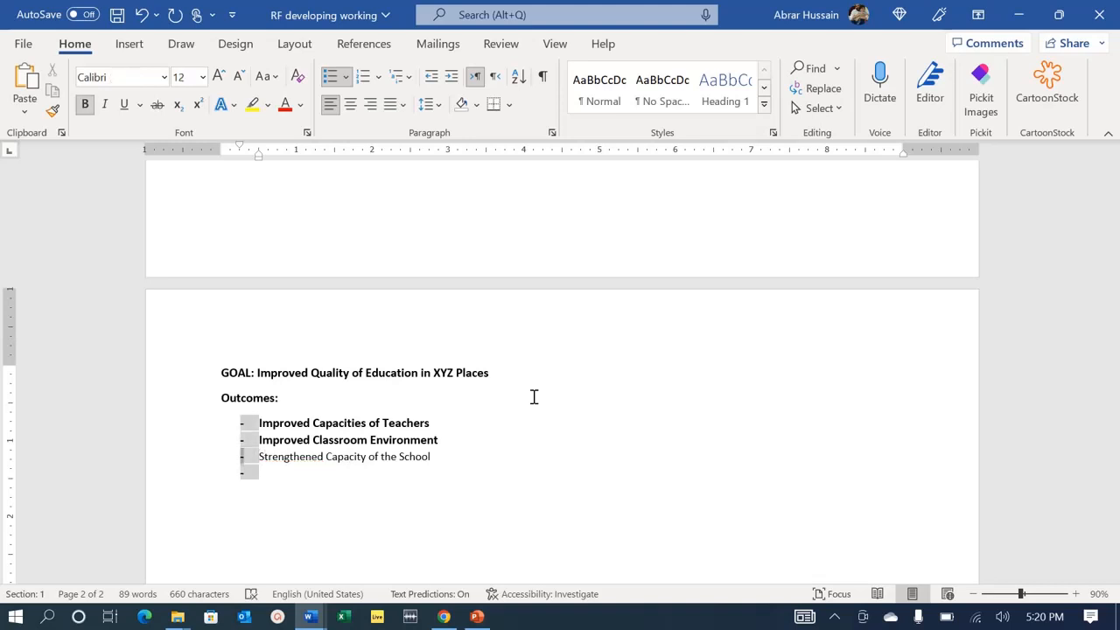
pyautogui.press('Home')
pyautogui.hotkey('shift', 'End')
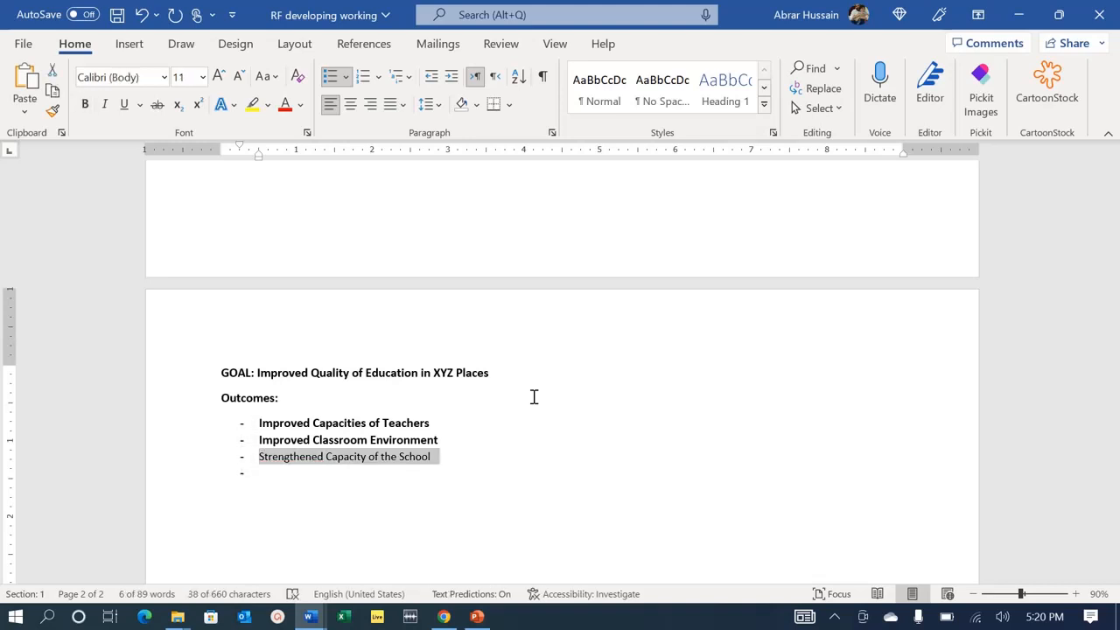
# Add a fourth outcome bullet reading "Improved policies and system in place for quality education".
pyautogui.press('Down')
pyautogui.press('Down')
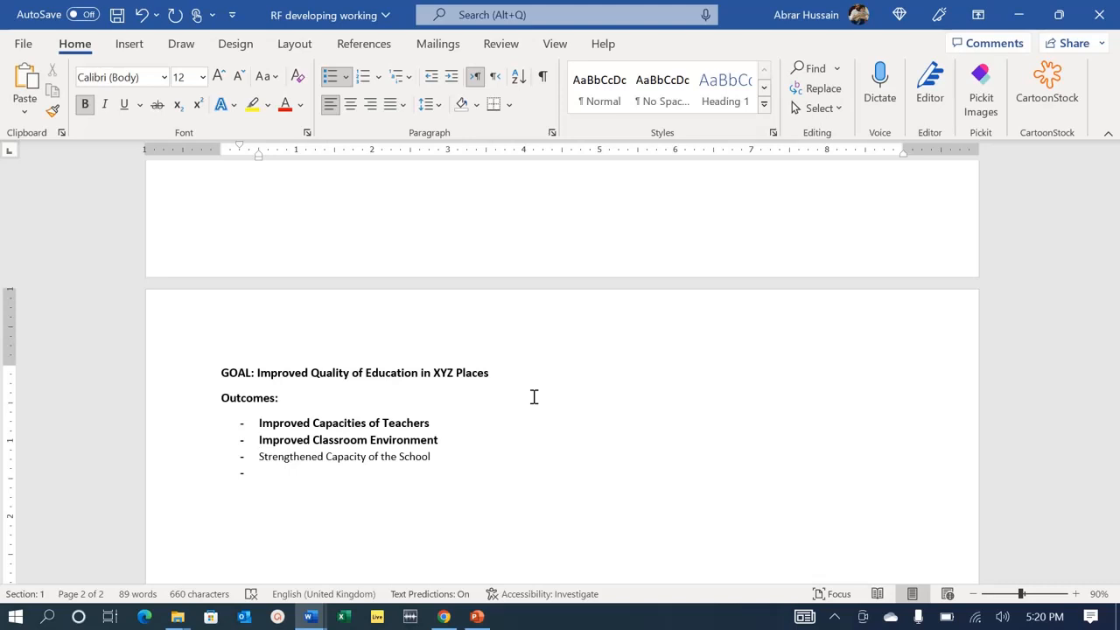
pyautogui.press('Down')
pyautogui.write('Improved policies and syst')
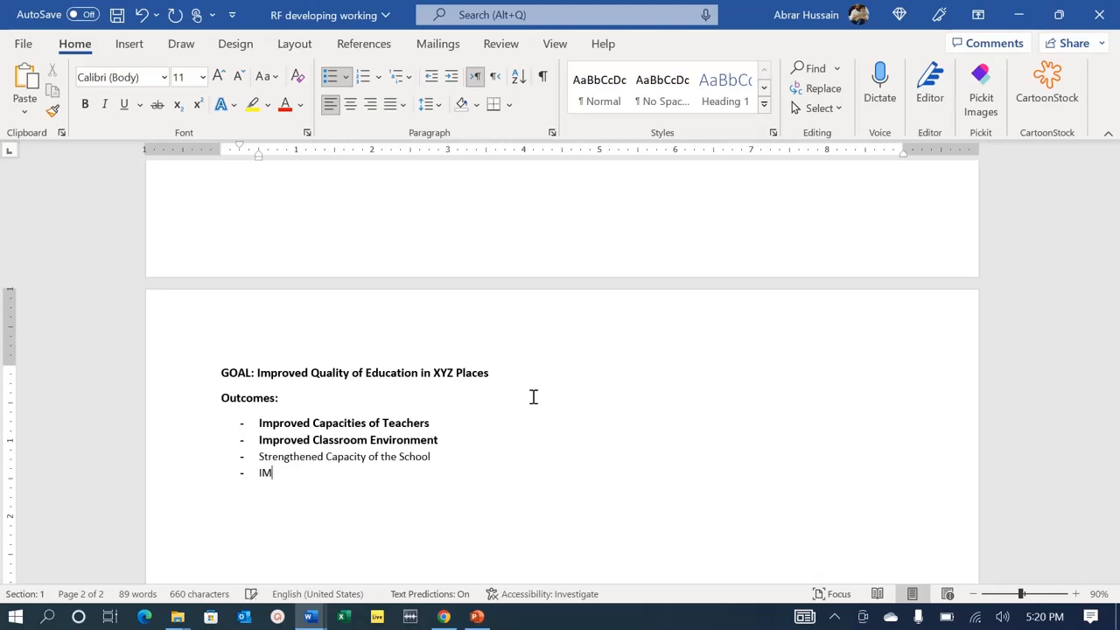
pyautogui.write('em')
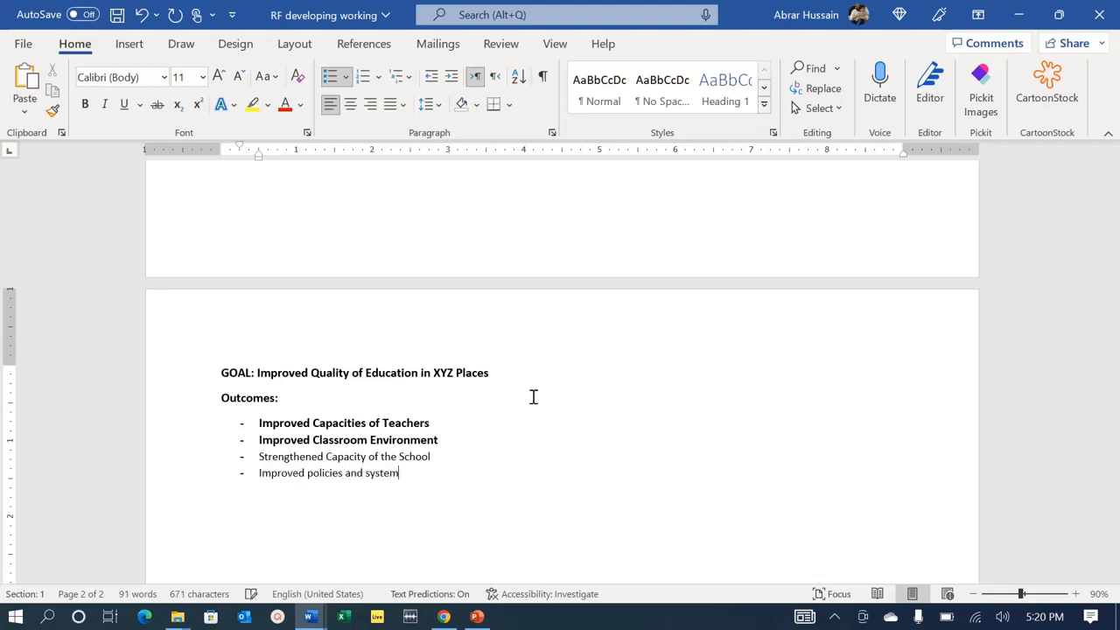
pyautogui.write(' in place for qualitye ducation')
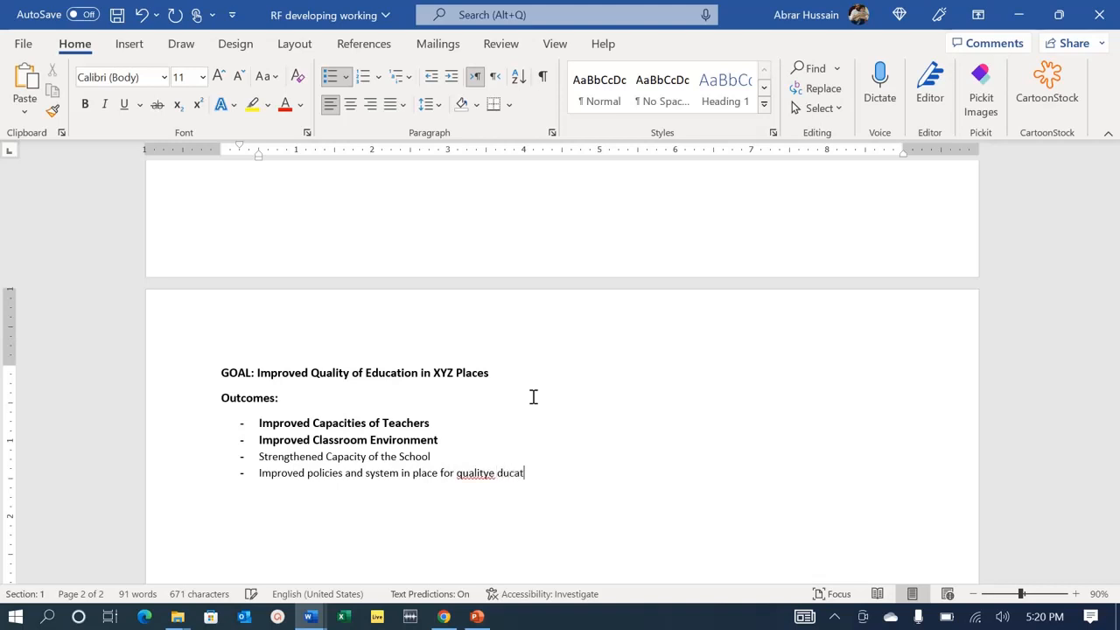
pyautogui.press('BackSpace')
pyautogui.press('BackSpace')
pyautogui.write('e')
pyautogui.press('End')
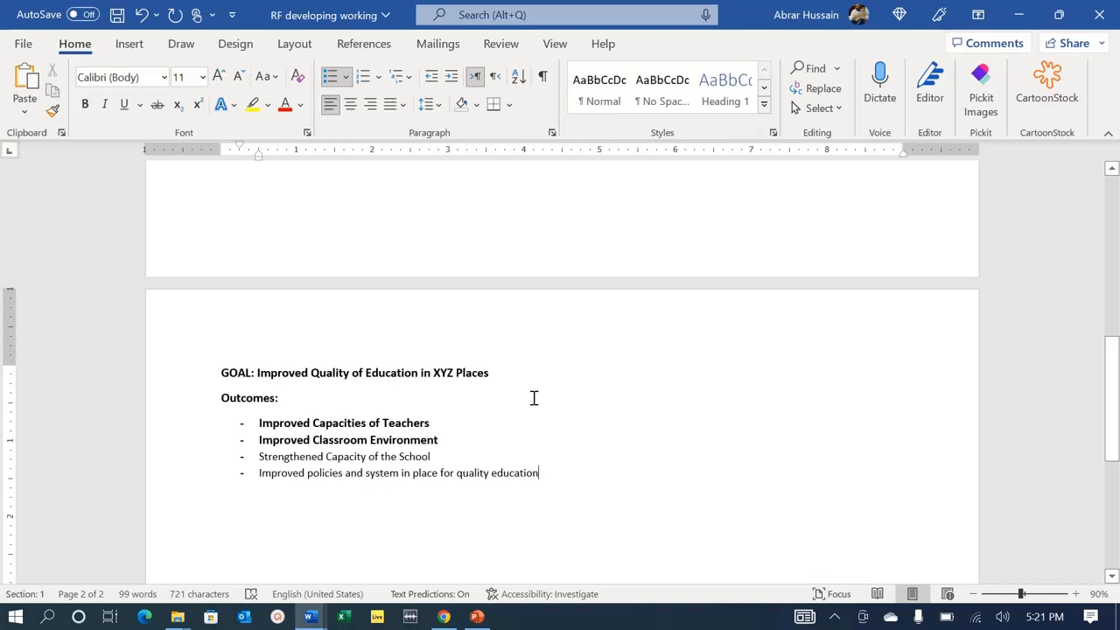
# Make "Improved Classroom Environment" the first outcome, followed by an opening bracket before "Improved Capacities of Teachers" on the same line.
pyautogui.press('Up')
pyautogui.press('Up')
pyautogui.press('Up')
pyautogui.press('Home')
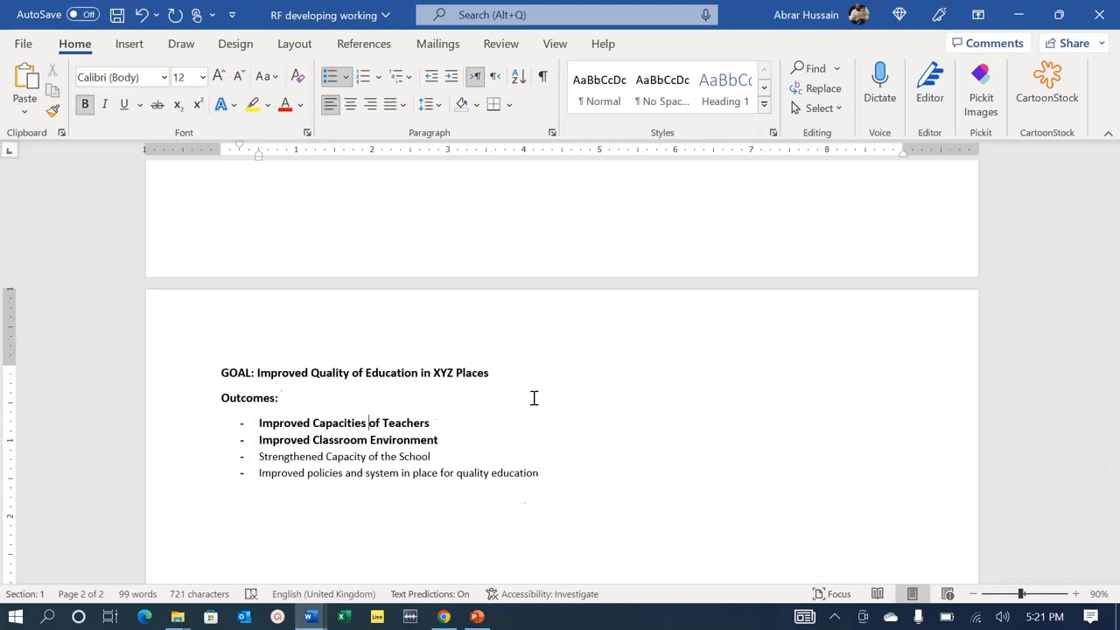
pyautogui.write('Improved Capacities of Teachers')
pyautogui.press('End')
pyautogui.press('Right')
pyautogui.press('Right')
pyautogui.press('BackSpace')
pyautogui.press('BackSpace')
pyautogui.write('(')
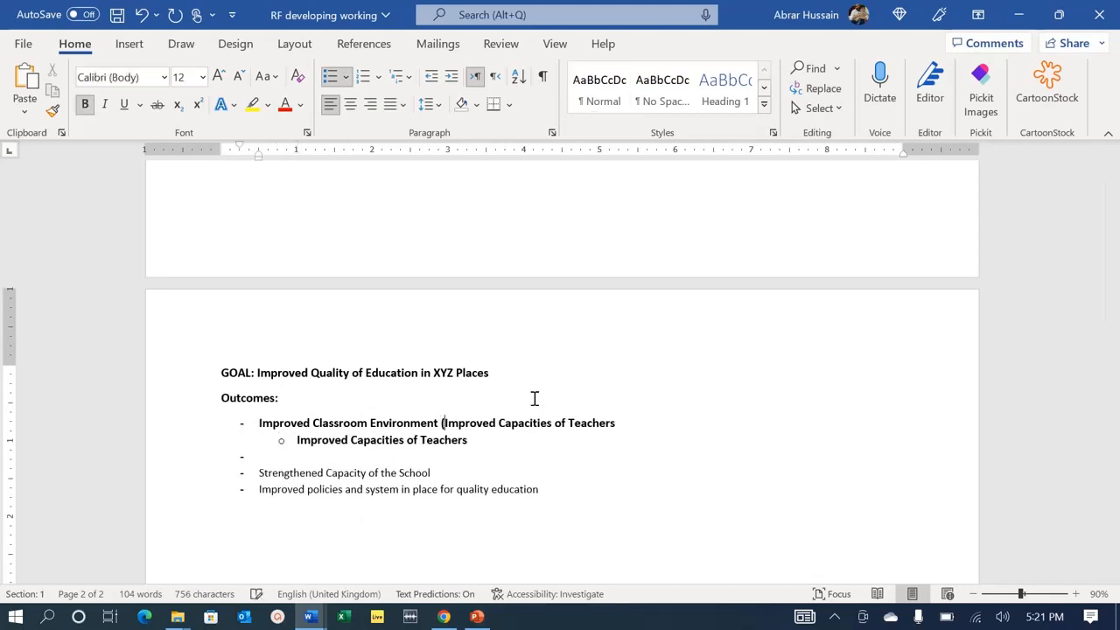
# Complete the first outcome's bracketed text as "(Capacities of Teachers AND Classroom Environment)".
pyautogui.hotkey('ctrl', 'shift', 'Right')
pyautogui.press('Delete')
pyautogui.press('End')
pyautogui.write('AND ')
pyautogui.write('cLASSROOM')
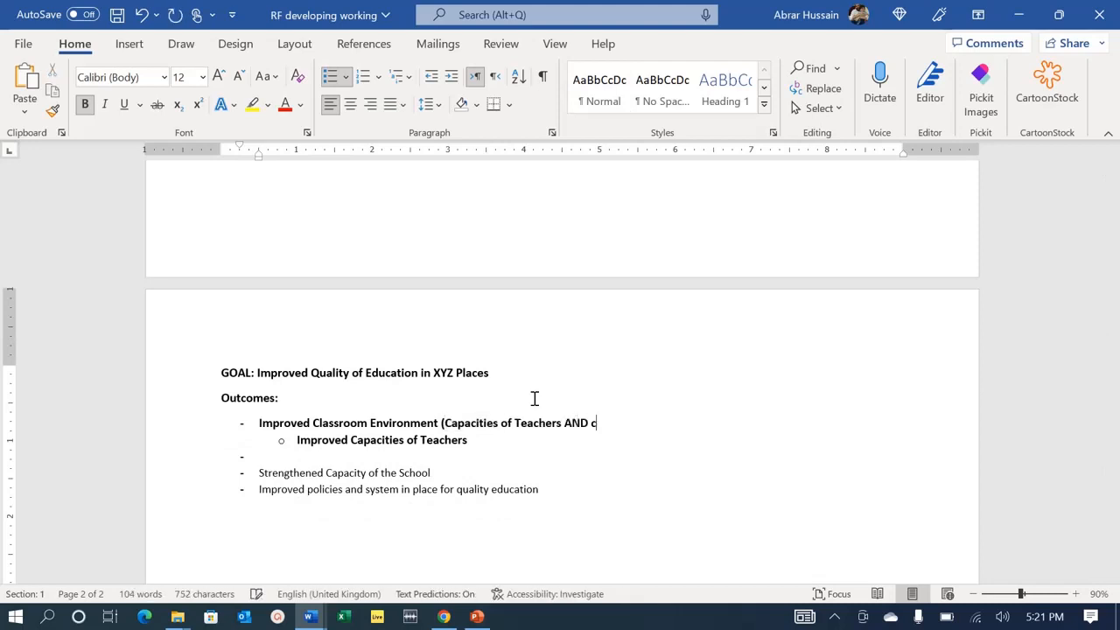
pyautogui.write(' Environment)')
# Delete the leftover "Improved Capacities of Teachers" sub-bullet and the empty bullet beneath the first outcome.
pyautogui.press('Right')
pyautogui.hotkey('shift', 'Down')
pyautogui.press('Delete')
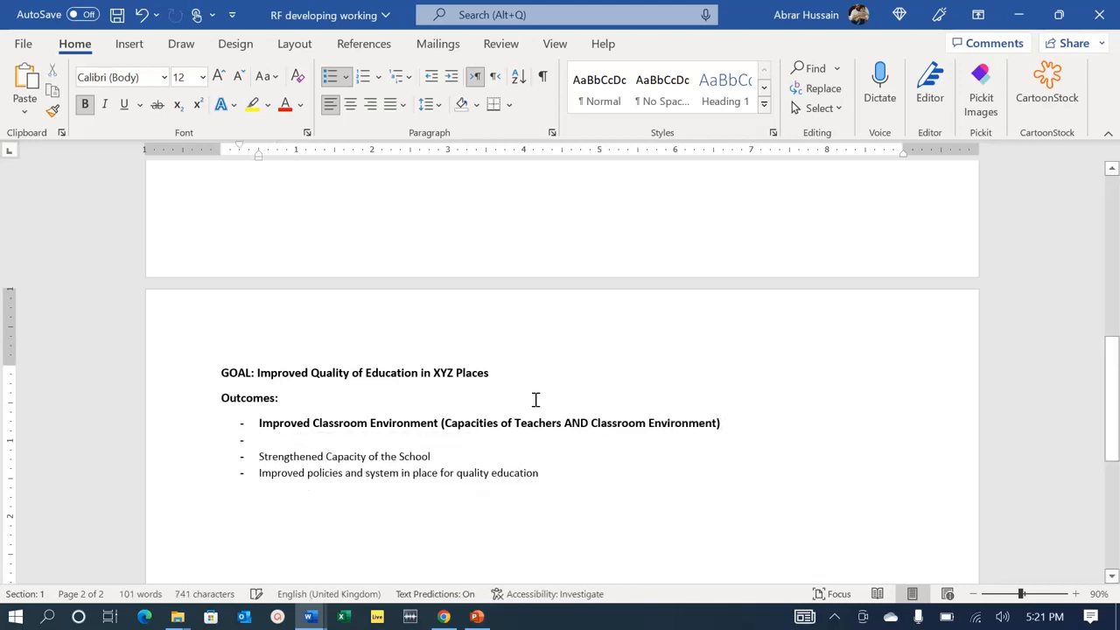
pyautogui.press('Delete')
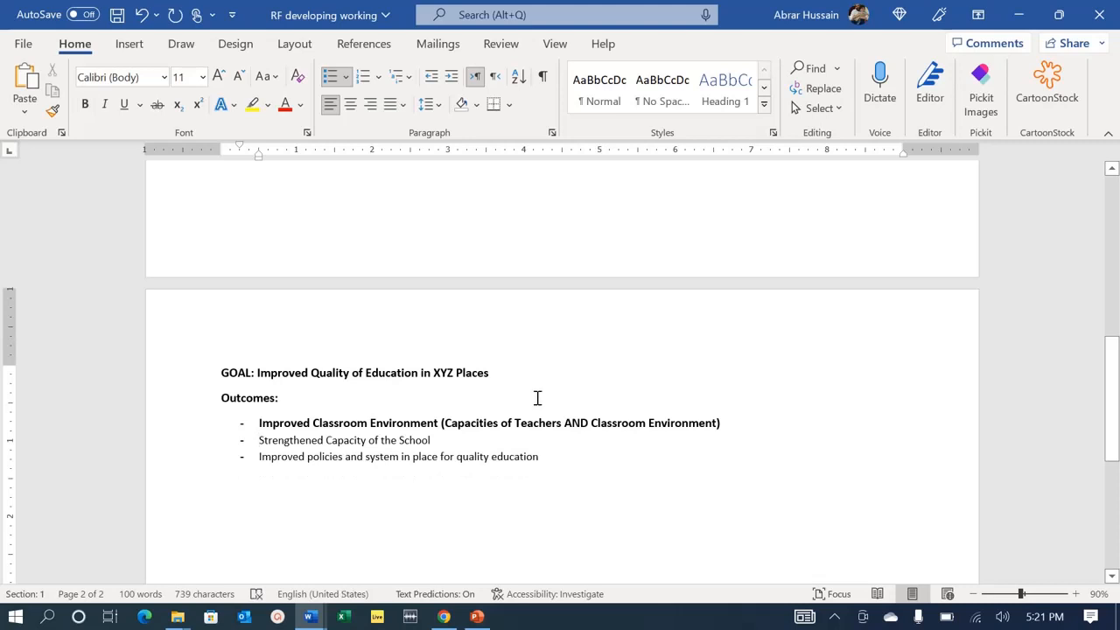
# Replace the "Strengthened Capacity of the School" outcome with "System Strengthening" and two sub-bullets covering infrastructure and policies.
pyautogui.press('Up')
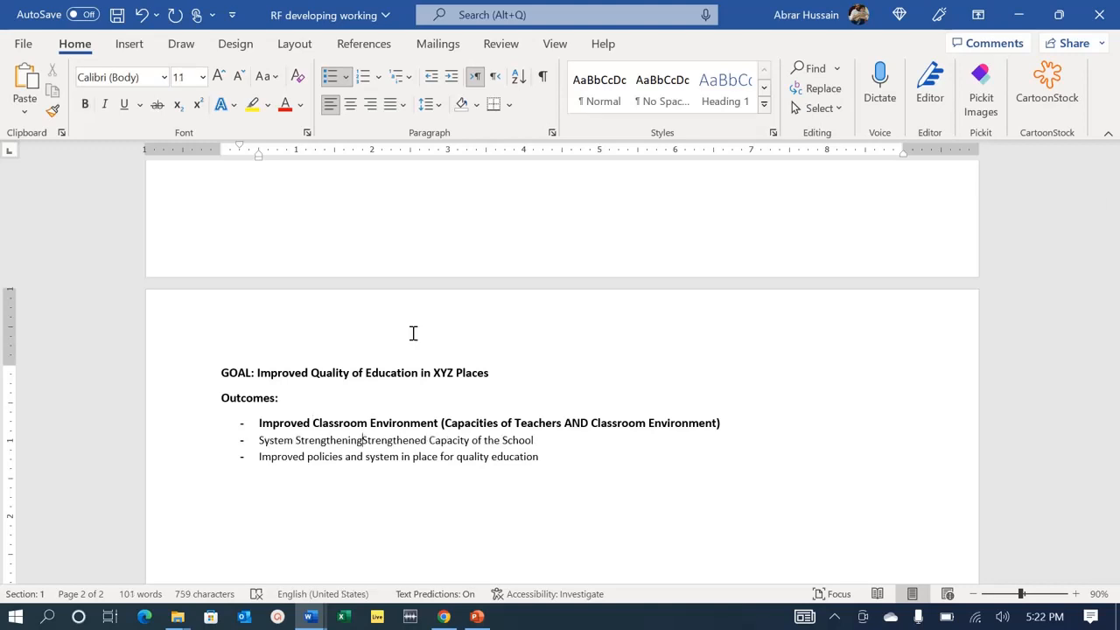
pyautogui.press('Return')
pyautogui.press('Tab')
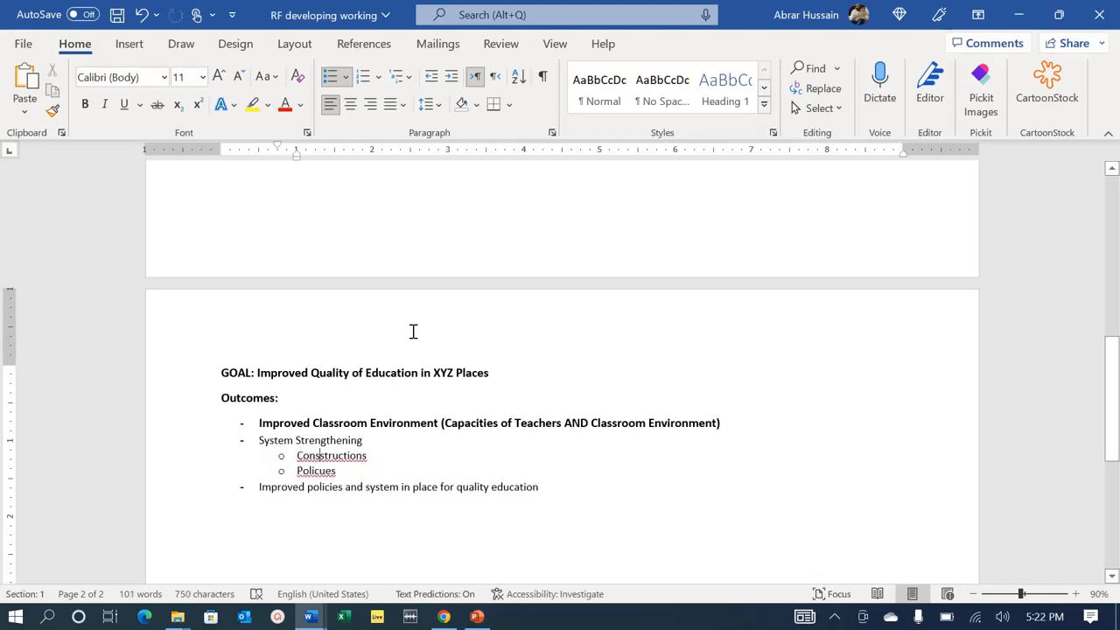
pyautogui.press('BackSpace')
pyautogui.press('Home')
pyautogui.write('I')
pyautogui.hotkey('shift', 'End')
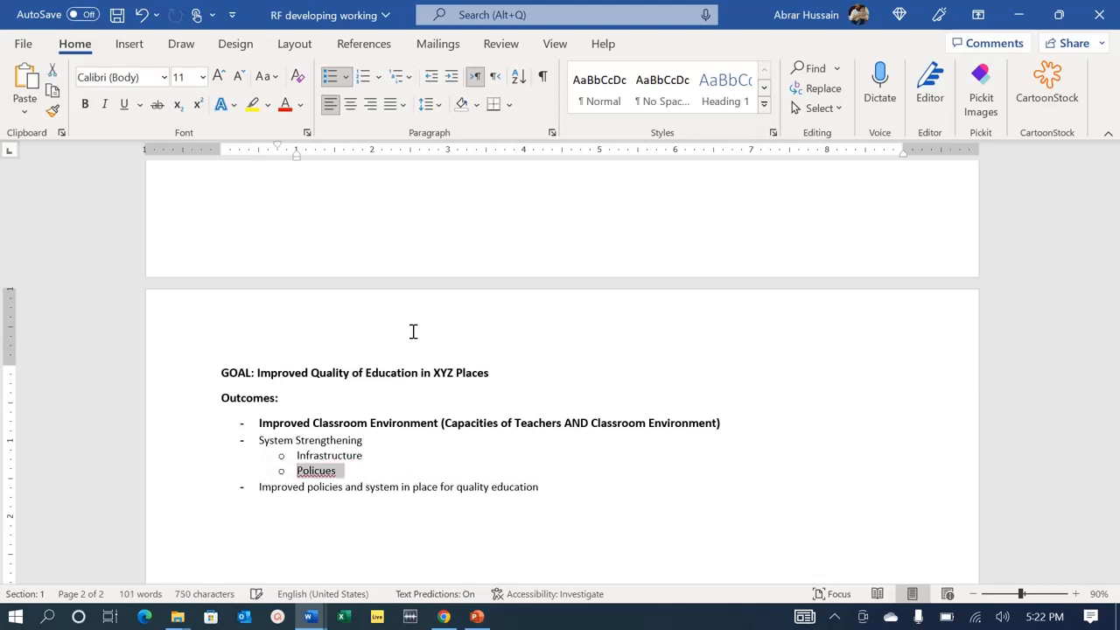
pyautogui.write('Policies')
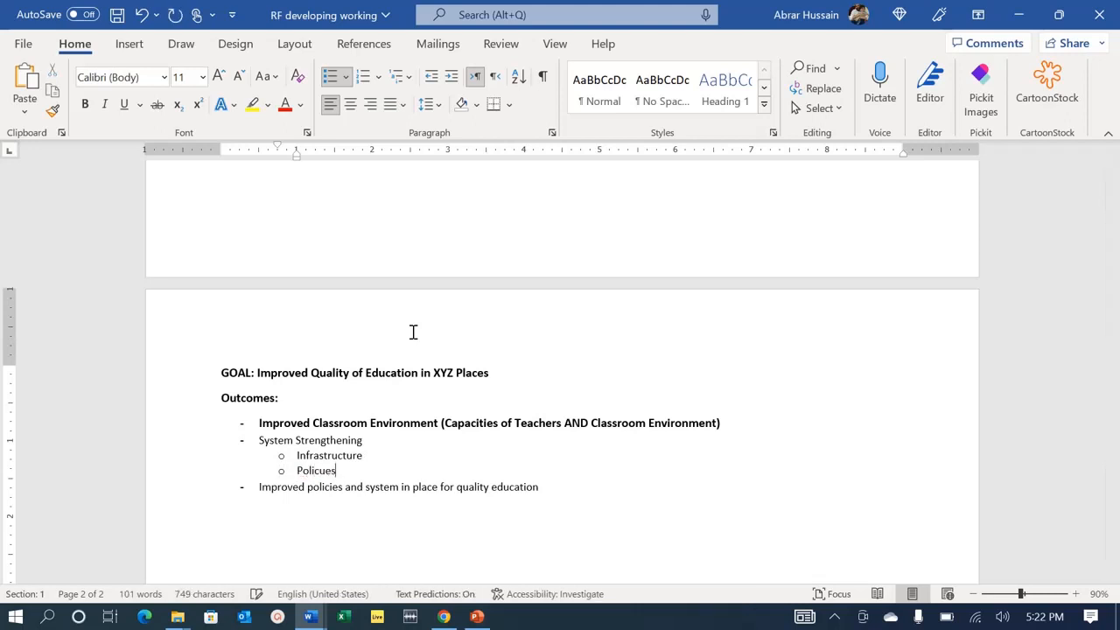
# Make the "System Strengthening" outcome bold.
pyautogui.press('Up')
pyautogui.press('Up')
pyautogui.press('Home')
pyautogui.hotkey('shift', 'End')
pyautogui.hotkey('ctrl', 'b')
# Correct the spelling of the second sub-bullet to "Policies".
pyautogui.press('Down')
pyautogui.press('Down')
pyautogui.press('Home')
pyautogui.press('Right')
pyautogui.press('Right')
pyautogui.press('Right')
pyautogui.press('Right')
pyautogui.press('Right')
pyautogui.press('Right')
pyautogui.press('BackSpace')
pyautogui.write('i')
pyautogui.press('Down')
pyautogui.press('Home')
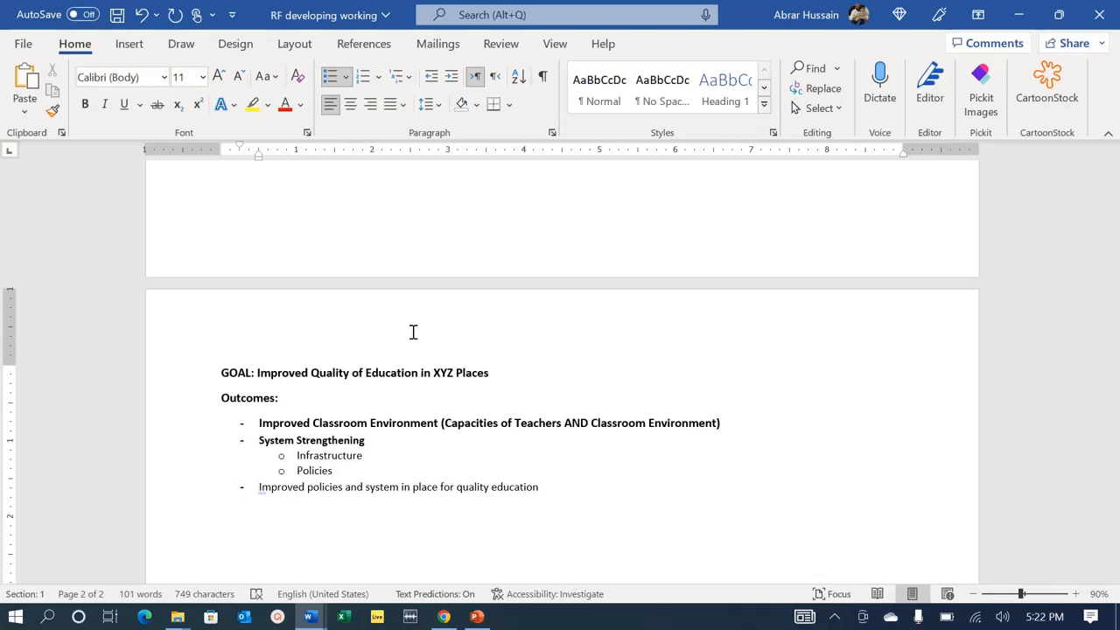
# Remove the bracketed text from the first outcome, leaving only "Improved Classroom Environment".
pyautogui.press('Up')
pyautogui.press('Up')
pyautogui.press('Up')
pyautogui.press('Up')
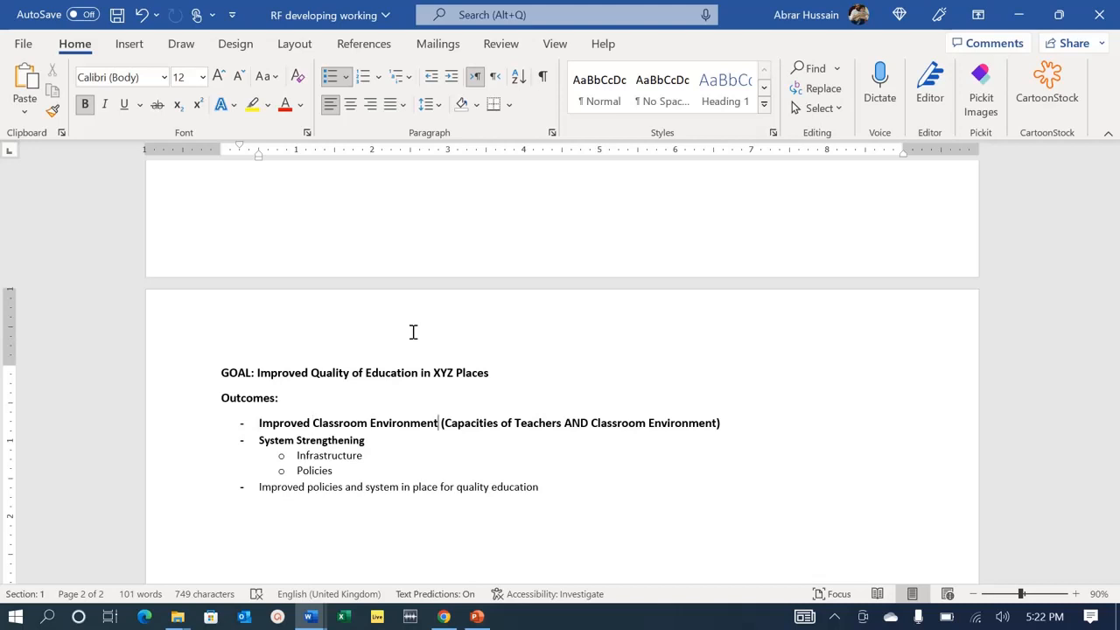
pyautogui.press('Right')
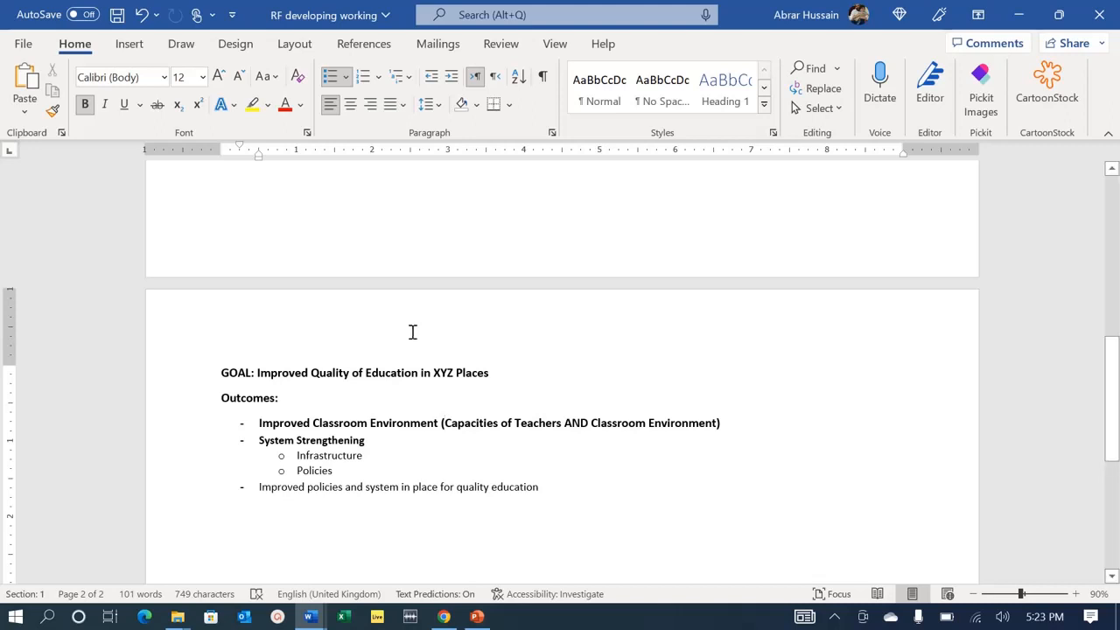
pyautogui.hotkey('shift', 'End')
pyautogui.press('Delete')
pyautogui.press('BackSpace')
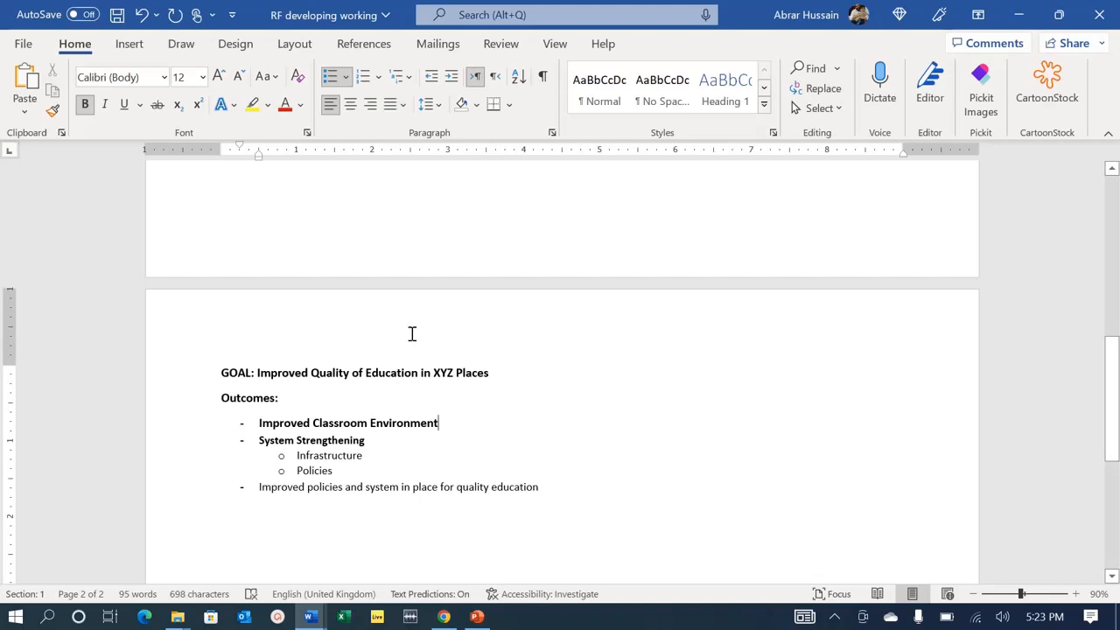
# Insert an outcome bullet on improved school management through PTC and monitoring above the "Improved policies and system" bullet.
pyautogui.press('Down')
pyautogui.press('Down')
pyautogui.press('Down')
pyautogui.press('Right')
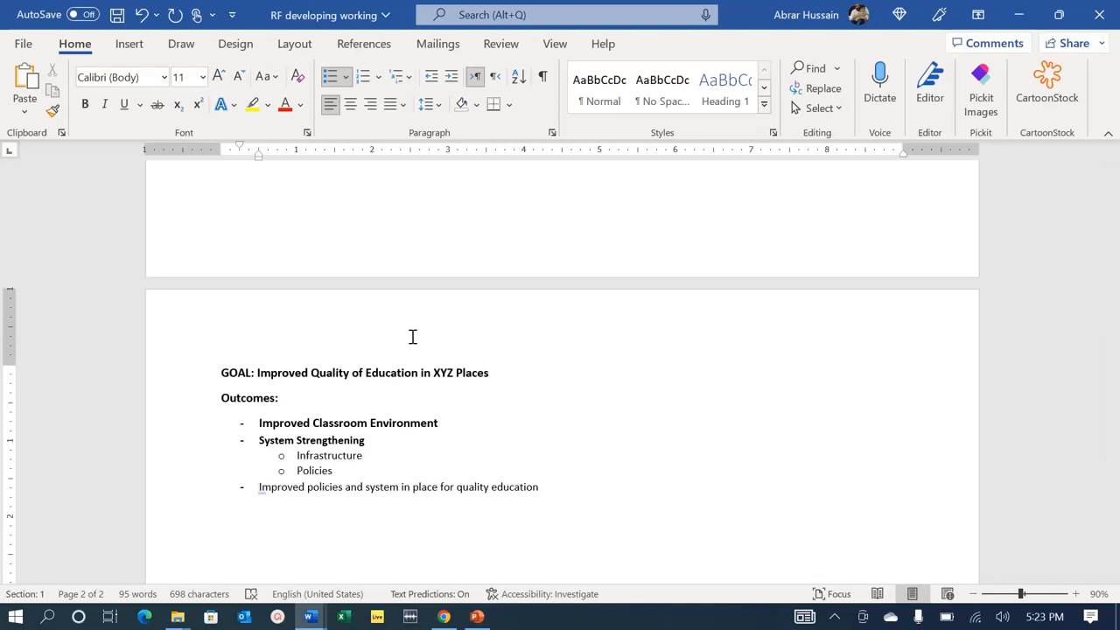
pyautogui.write('Improved School Management')
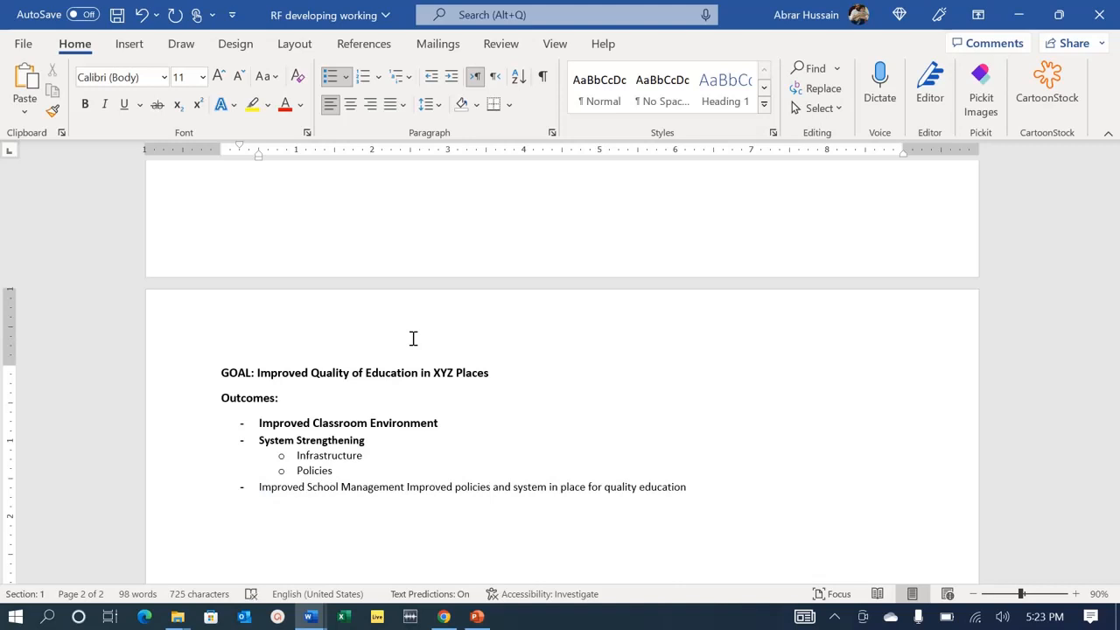
pyautogui.write('tirough P')
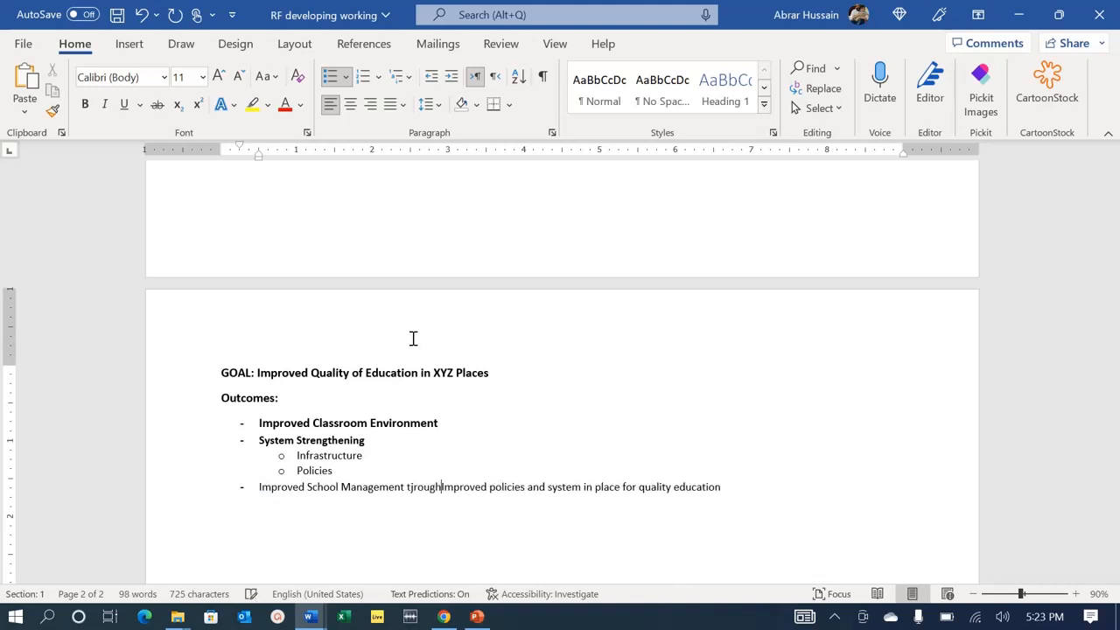
pyautogui.write('TC and Monitro')
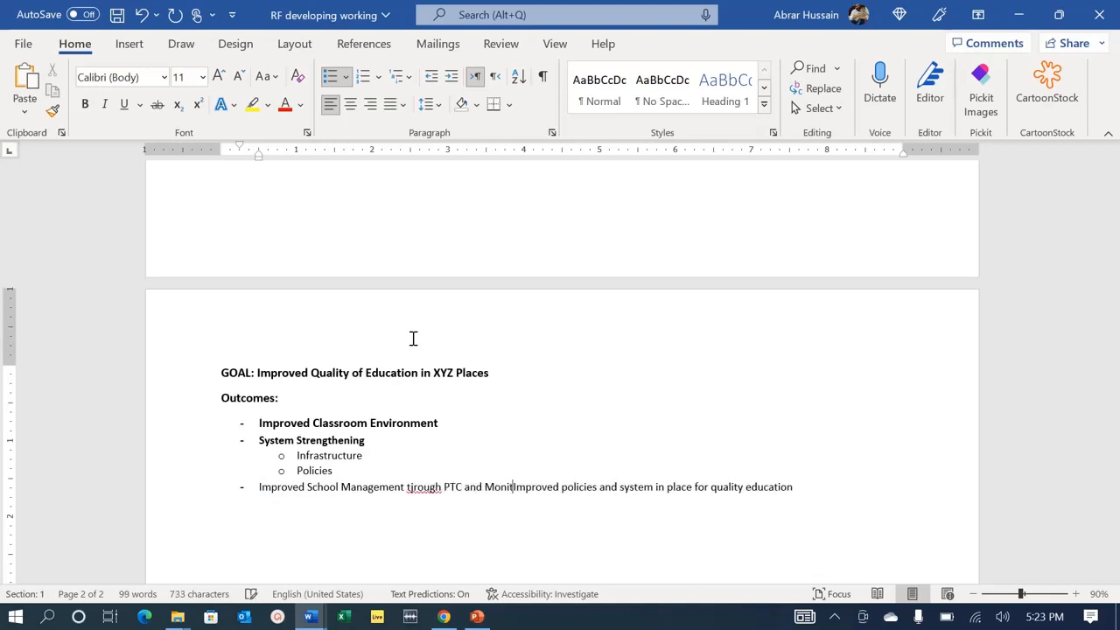
pyautogui.write('ing')
pyautogui.hotkey('ctrl', 'shift', 'Right')
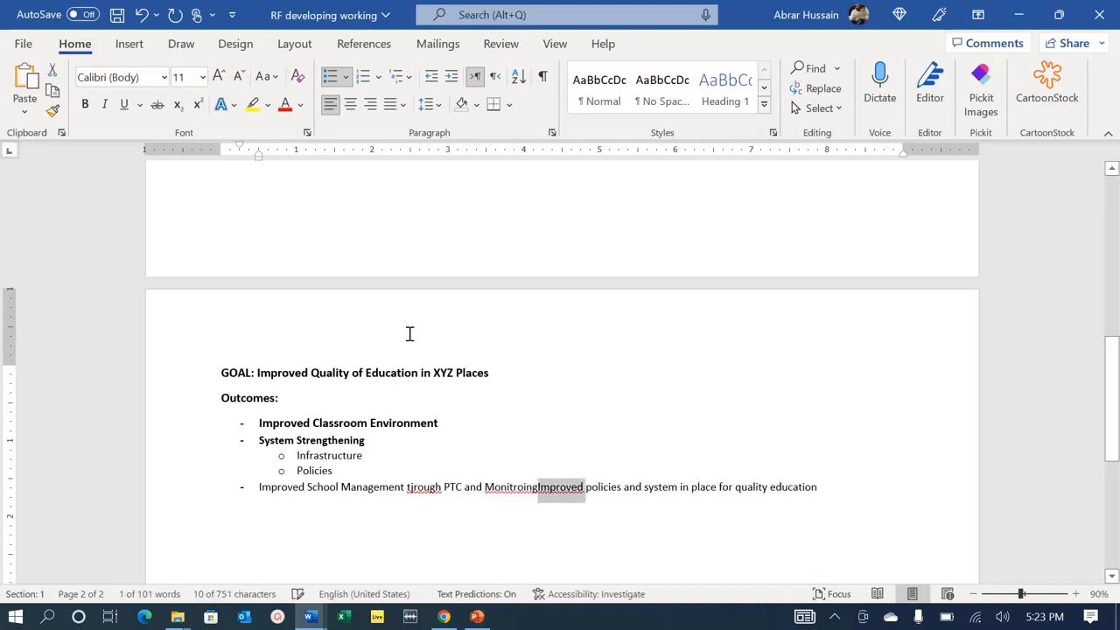
pyautogui.press('Left')
pyautogui.press('Return')
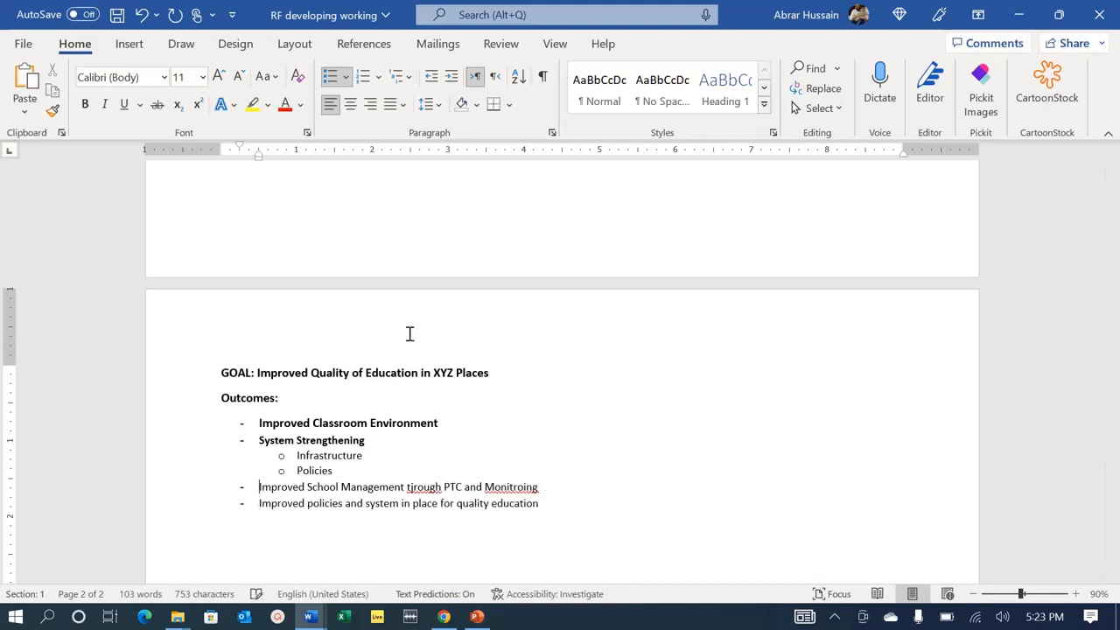
# Correct the misspelled words "through" and "Monitoring" in the school management outcome.
pyautogui.hotkey('ctrl', 'shift', 'Left')
pyautogui.write('through')
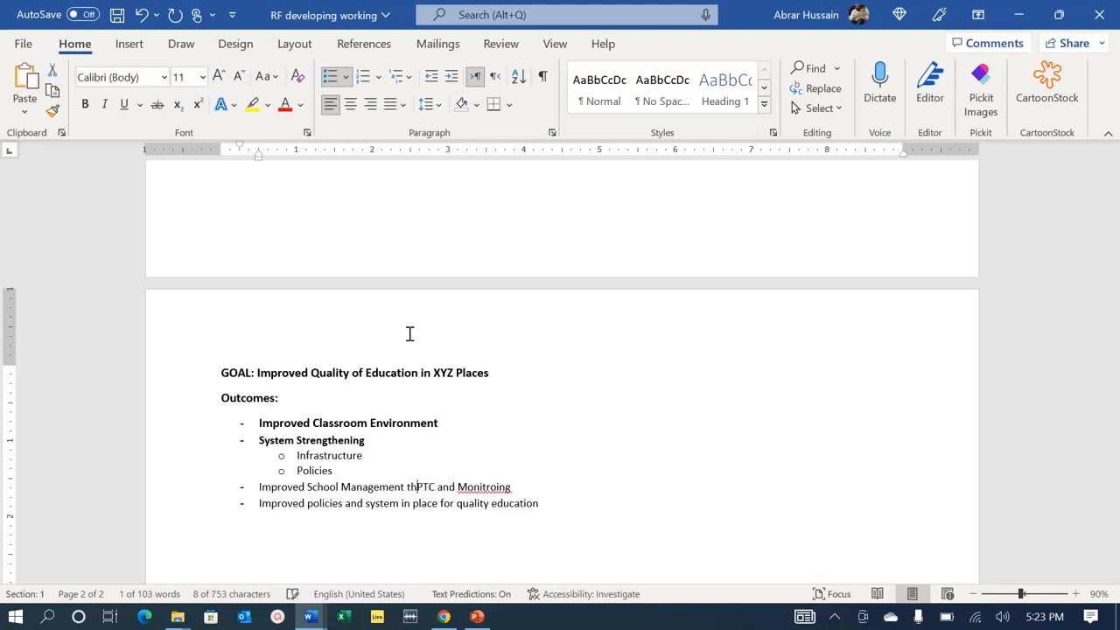
pyautogui.hotkey('ctrl', 'Right')
pyautogui.hotkey('ctrl', 'Right')
pyautogui.press('Right')
pyautogui.press('Right')
pyautogui.press('Right')
pyautogui.press('Right')
pyautogui.press('Right')
pyautogui.press('BackSpace')
pyautogui.press('Right')
pyautogui.write('r')
pyautogui.press('End')
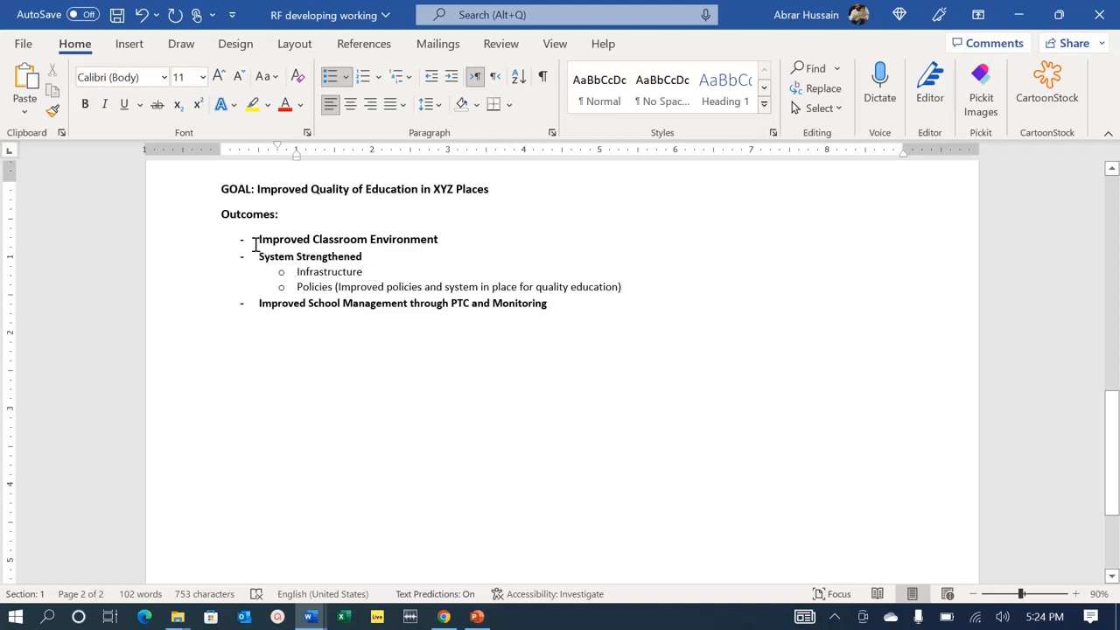
# Check the "Improved Classroom Environment" outcome against the challenges and solutions in the ToC developing working document, and return to the results framework.
pyautogui.moveTo(260, 242); pyautogui.dragTo(445, 244)
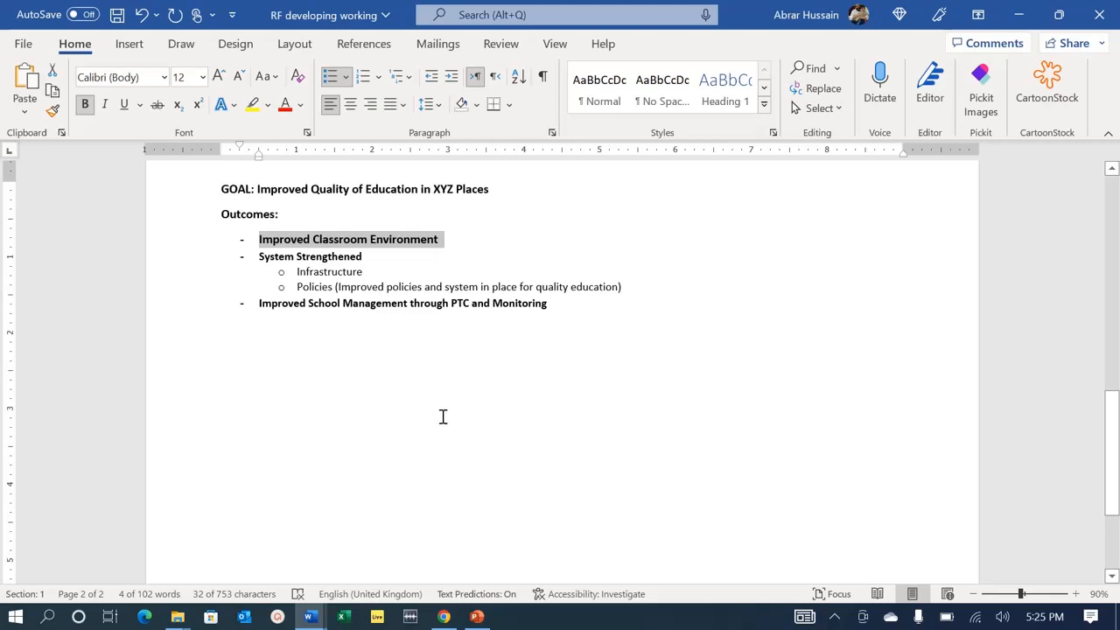
pyautogui.hotkey('alt', 'Tab')
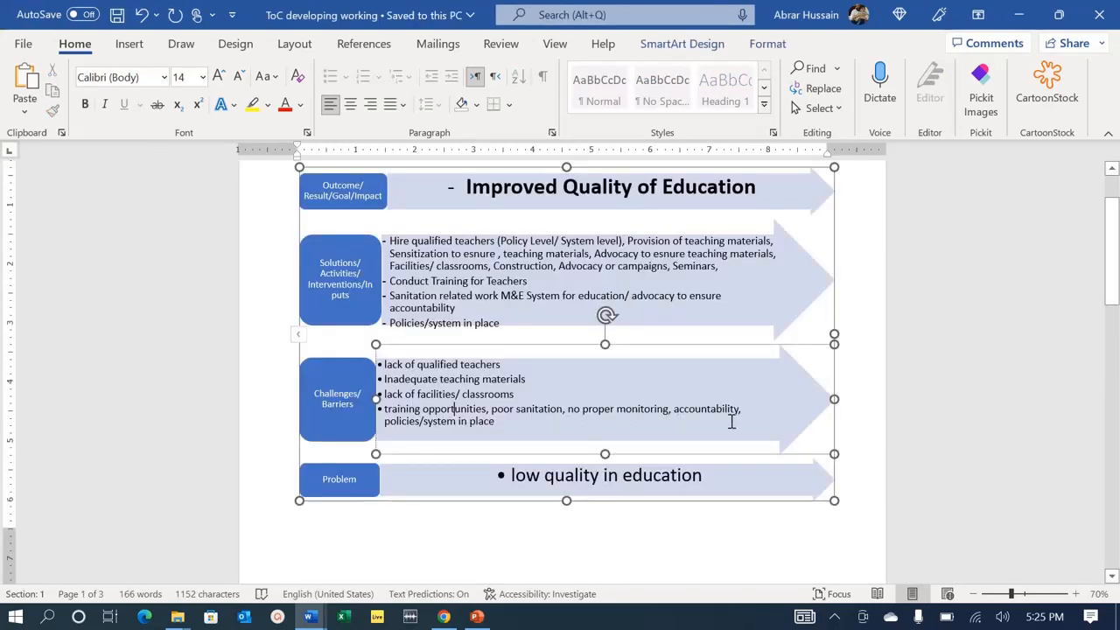
pyautogui.hotkey('alt', 'Tab')
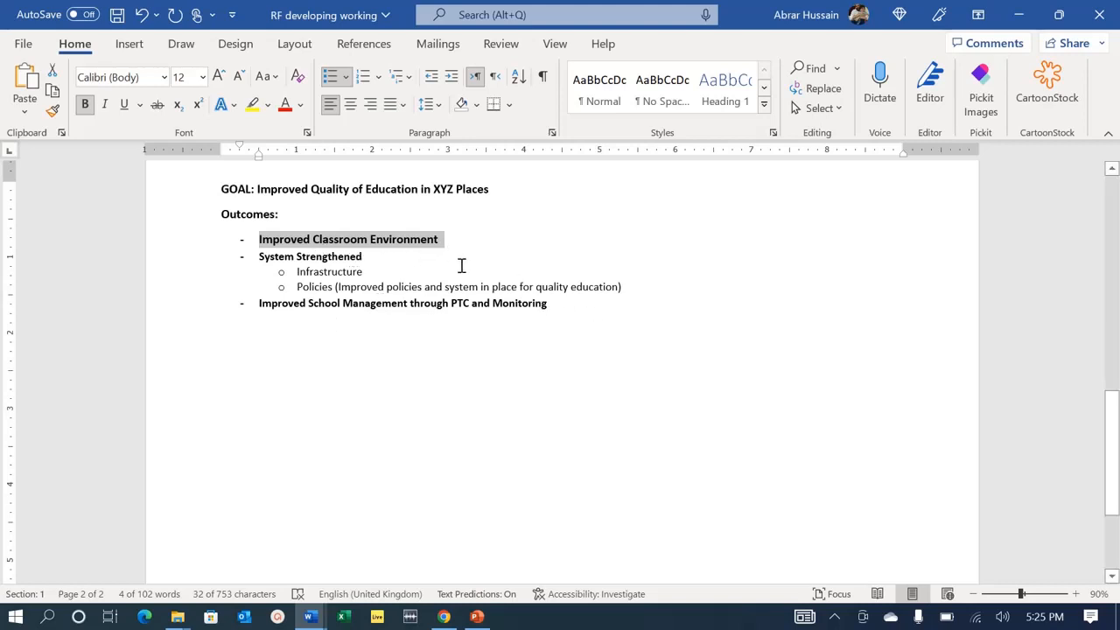
# Relabel the outcome heading row in the Results Framework table as "Outcomes", without the colon.
pyautogui.scroll(10, 472, 266)
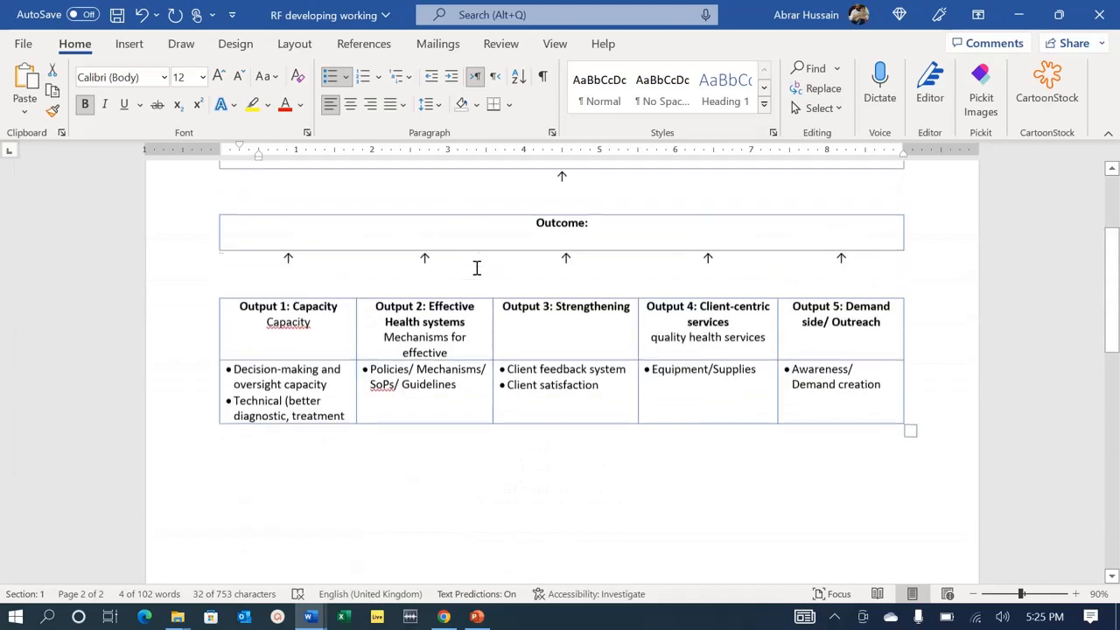
pyautogui.click(602, 301)
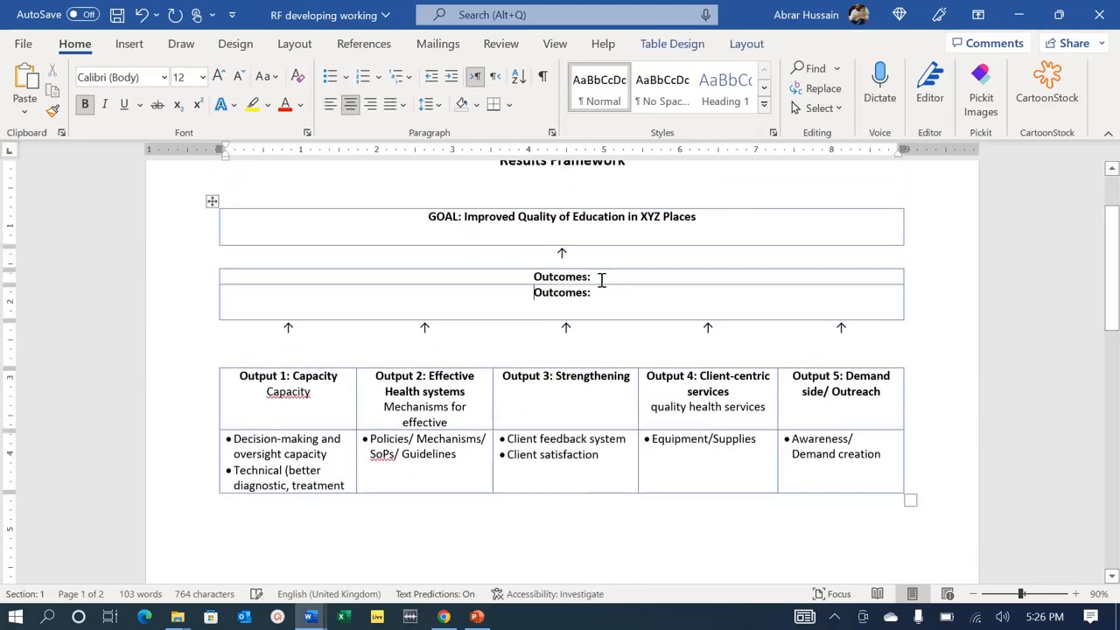
pyautogui.click(602, 280)
pyautogui.press('BackSpace')
pyautogui.press('BackSpace')
# Copy the duplicate "Outcomes:" label in the row below the heading and clear it from that cell.
pyautogui.click(616, 298)
pyautogui.tripleClick(615, 298)
pyautogui.hotkey('ctrl', 'c')
pyautogui.press('BackSpace')
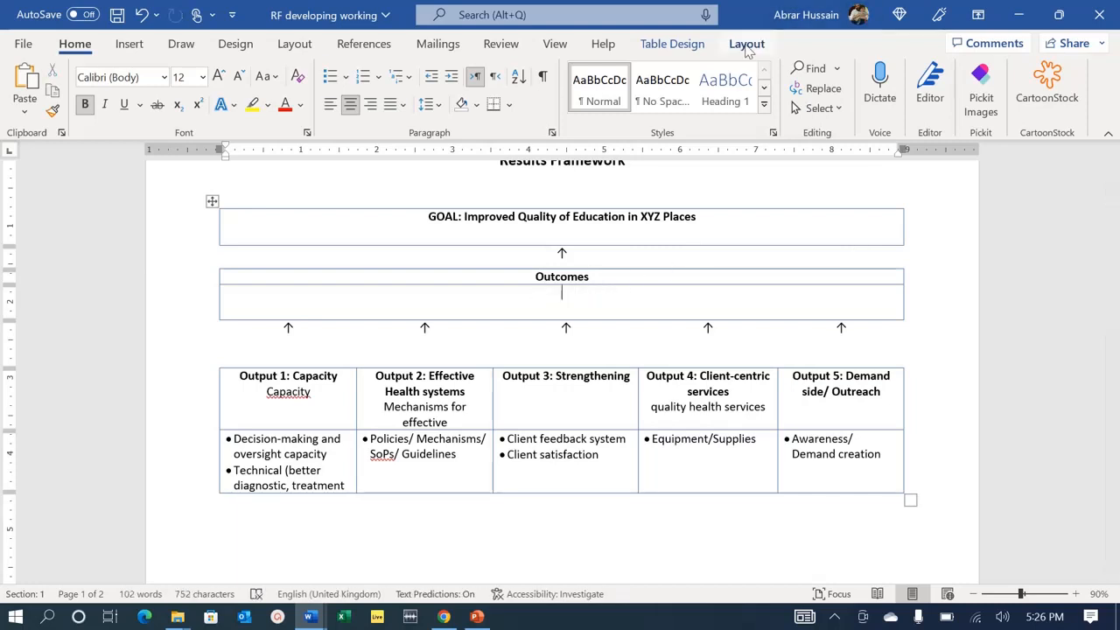
# Split the empty cell below the "Outcomes" heading into three columns and paste the copied "Outcomes:" content there.
pyautogui.click(746, 44)
pyautogui.click(435, 89)
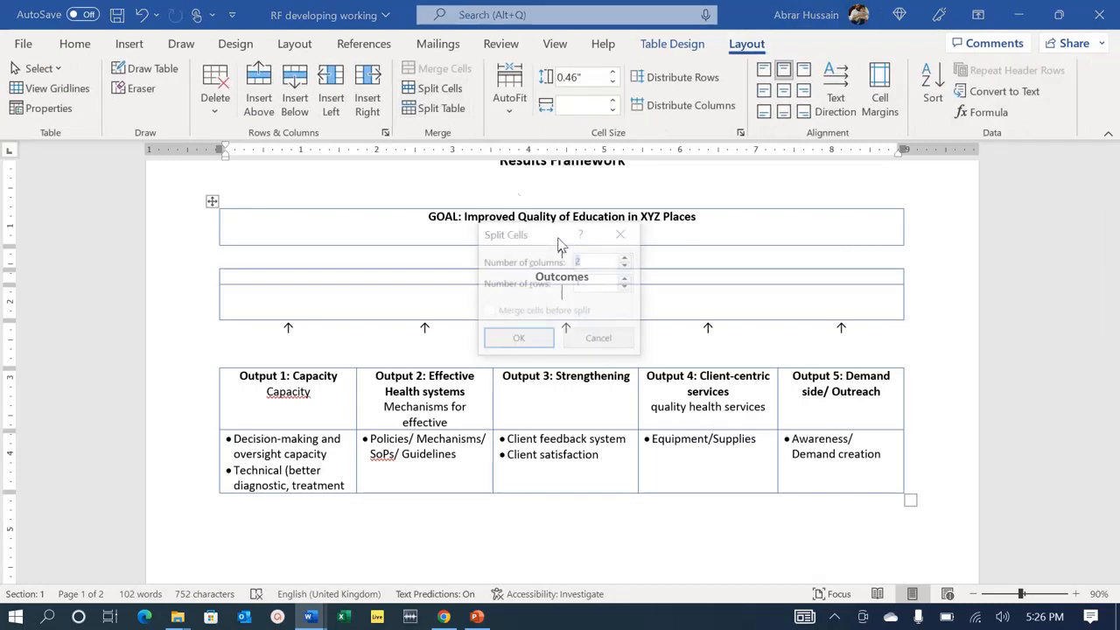
pyautogui.click(626, 257)
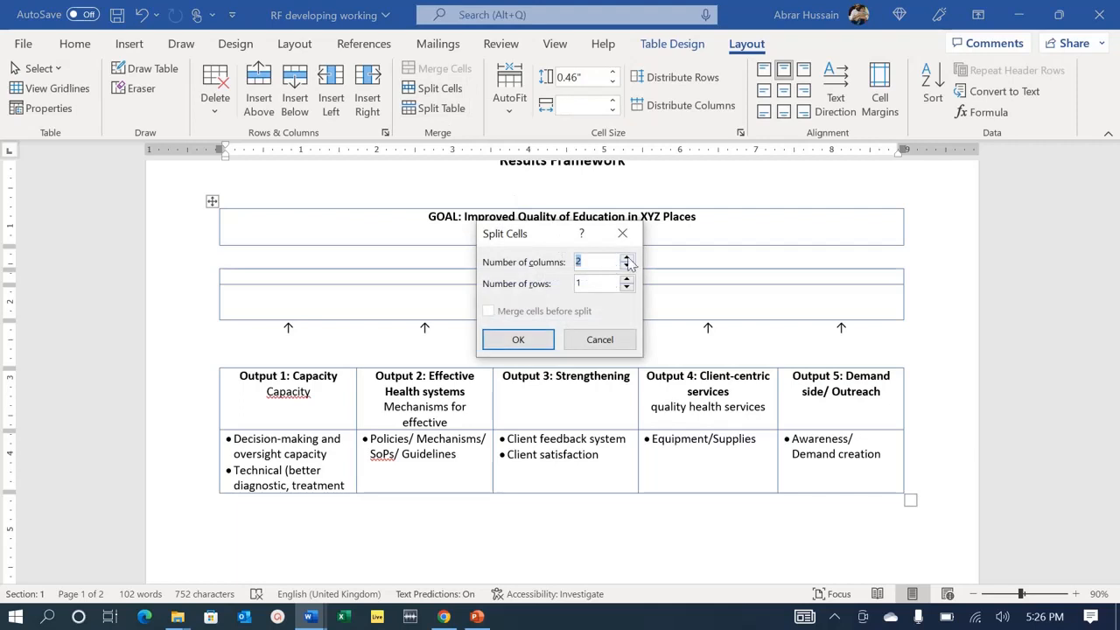
pyautogui.click(527, 342)
pyautogui.click(364, 315)
pyautogui.hotkey('ctrl', 'v')
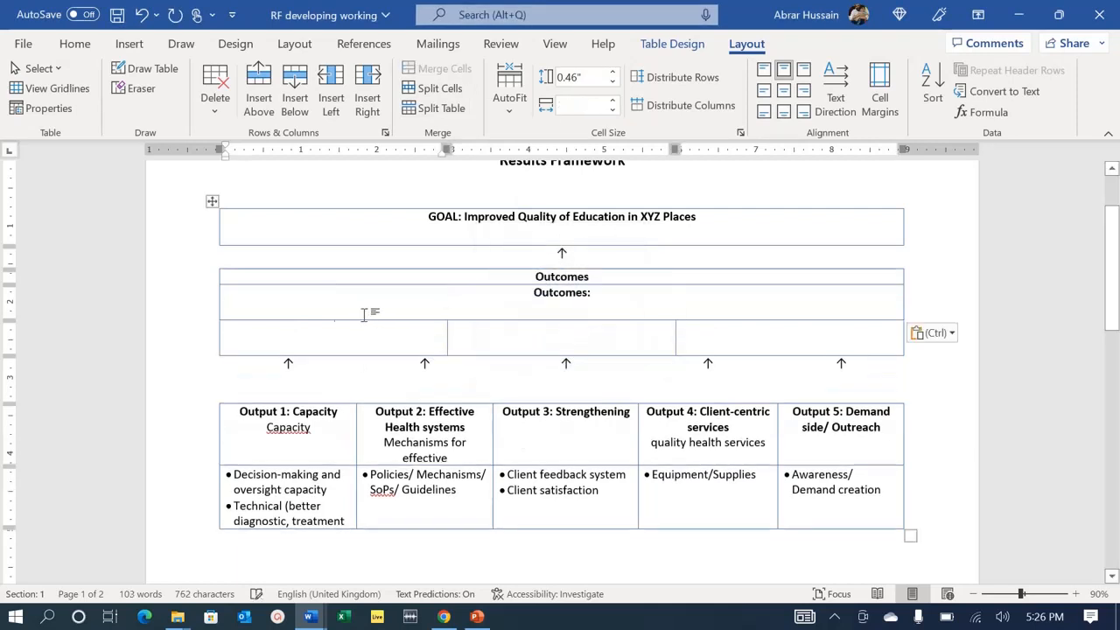
# Undo the "Outcomes:" paste and copy "Improved Classroom Environment" from the draft list into the first cell below the Outcomes heading.
pyautogui.hotkey('ctrl', 'z')
pyautogui.scroll(-5, 462, 417)
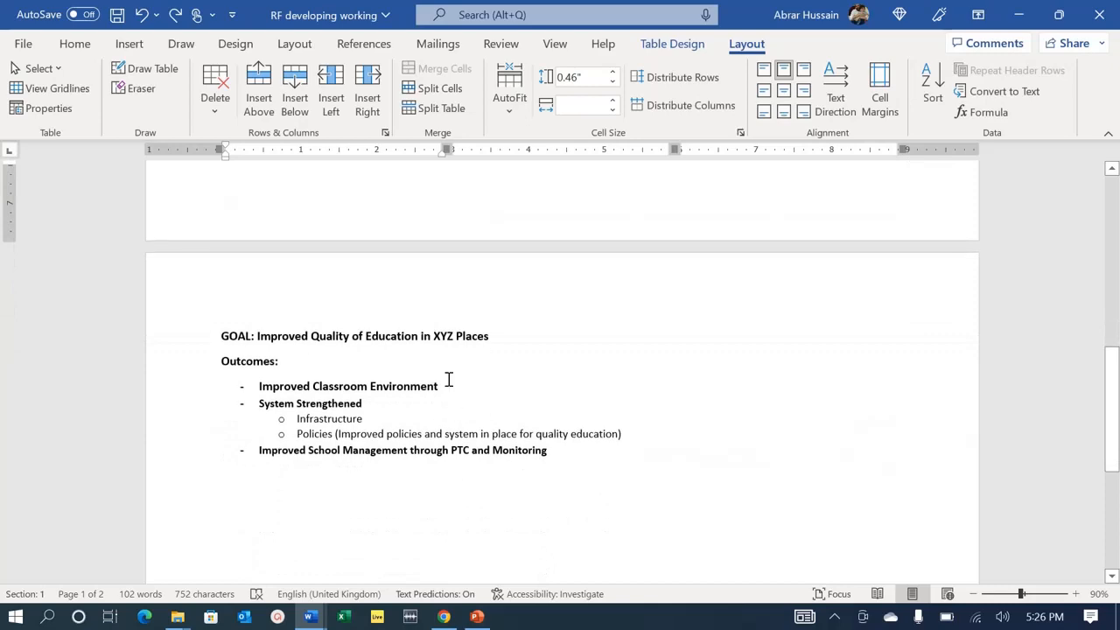
pyautogui.click(451, 386)
pyautogui.hotkey('shift', 'Home')
pyautogui.hotkey('ctrl', 'c')
pyautogui.scroll(6, 440, 358)
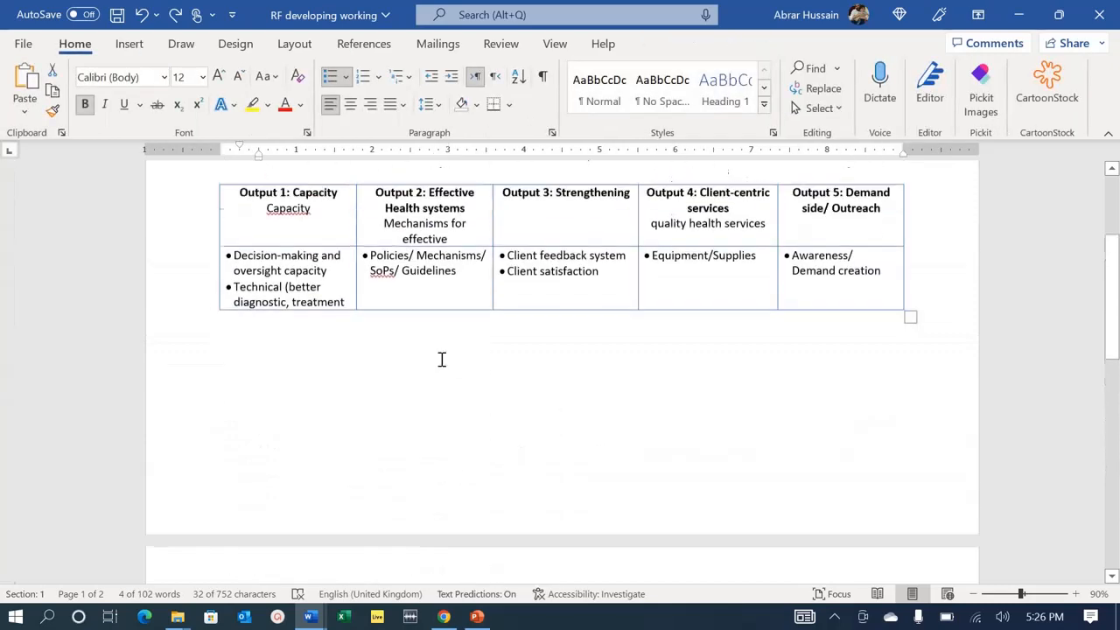
pyautogui.click(365, 298)
pyautogui.hotkey('ctrl', 'v')
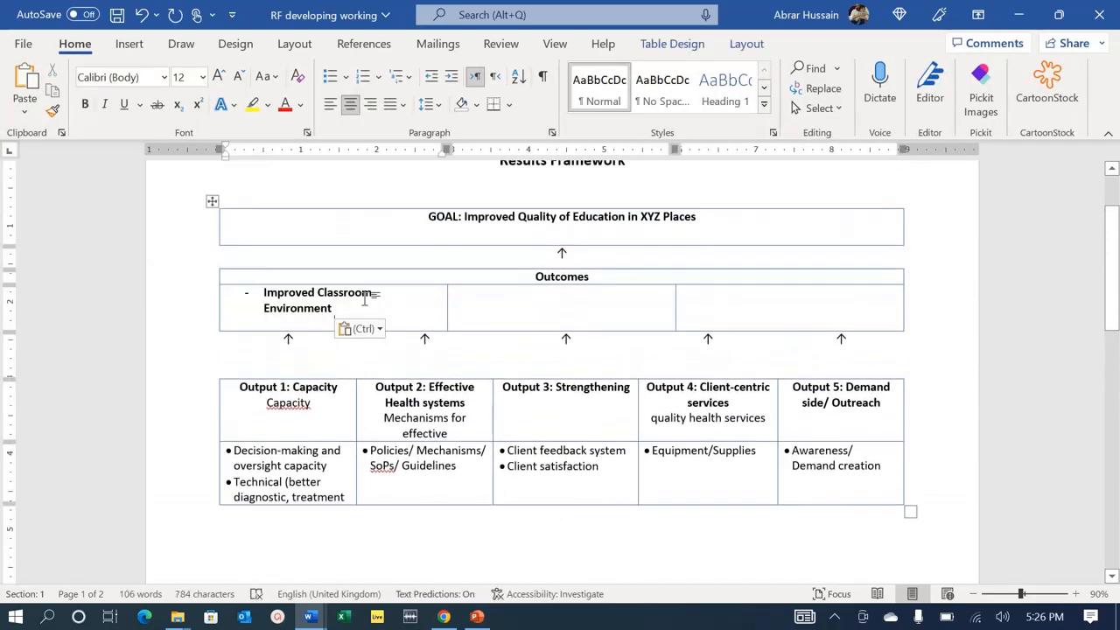
# Copy "System Strengthened" from the draft outcomes list into the middle cell below the Outcomes heading.
pyautogui.scroll(-6, 362, 300)
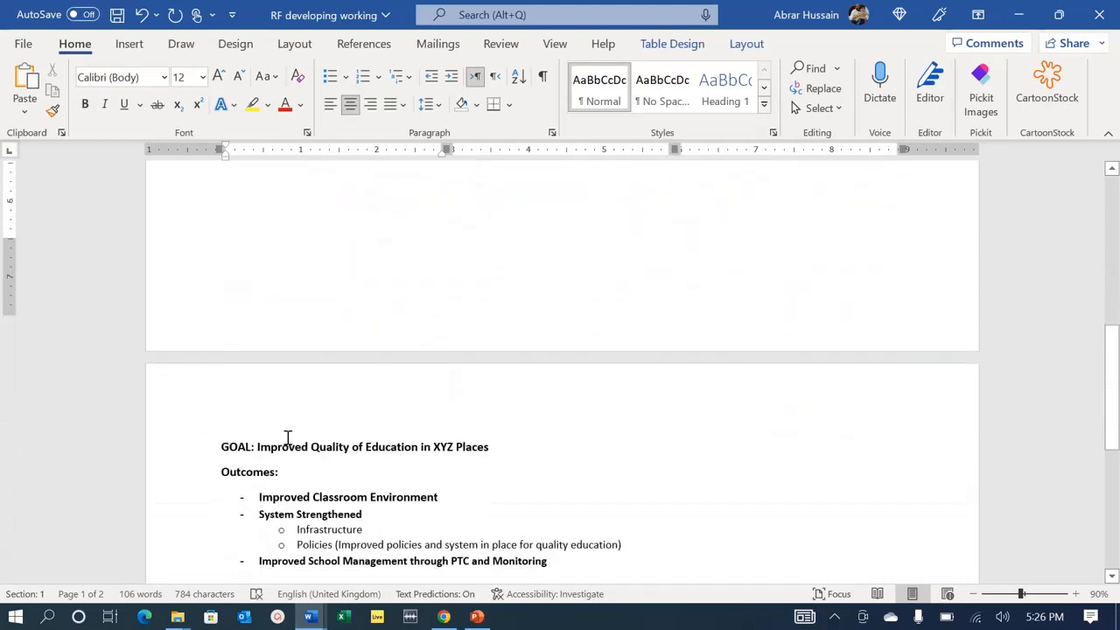
pyautogui.moveTo(259, 440); pyautogui.dragTo(362, 440)
pyautogui.hotkey('ctrl', 'c')
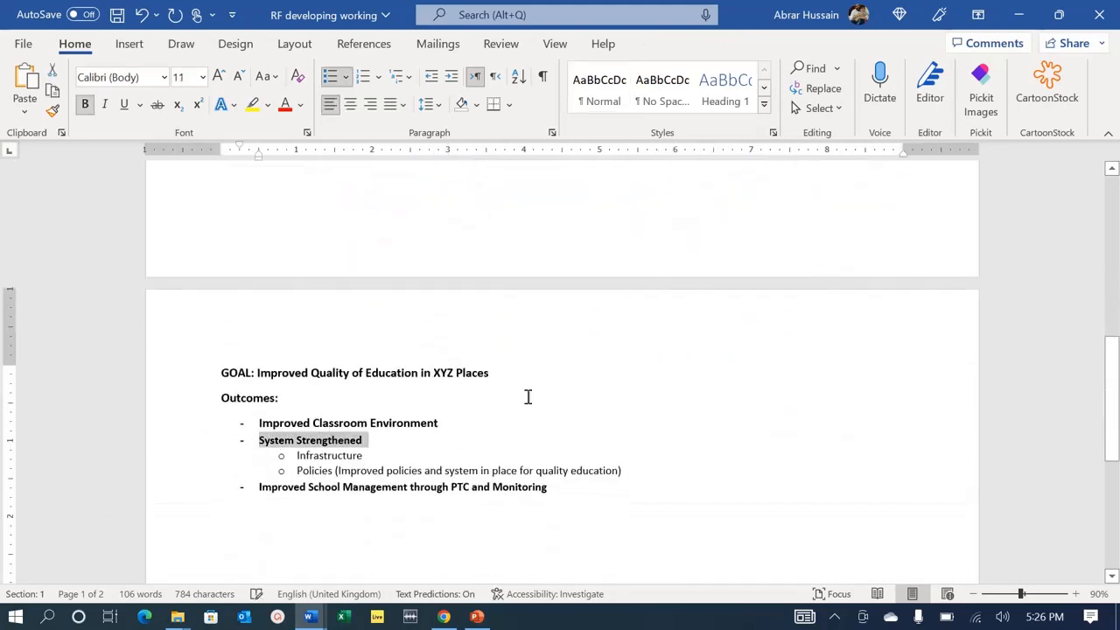
pyautogui.scroll(6, 526, 393)
pyautogui.scroll(5, 525, 394)
pyautogui.click(568, 313)
pyautogui.hotkey('ctrl', 'v')
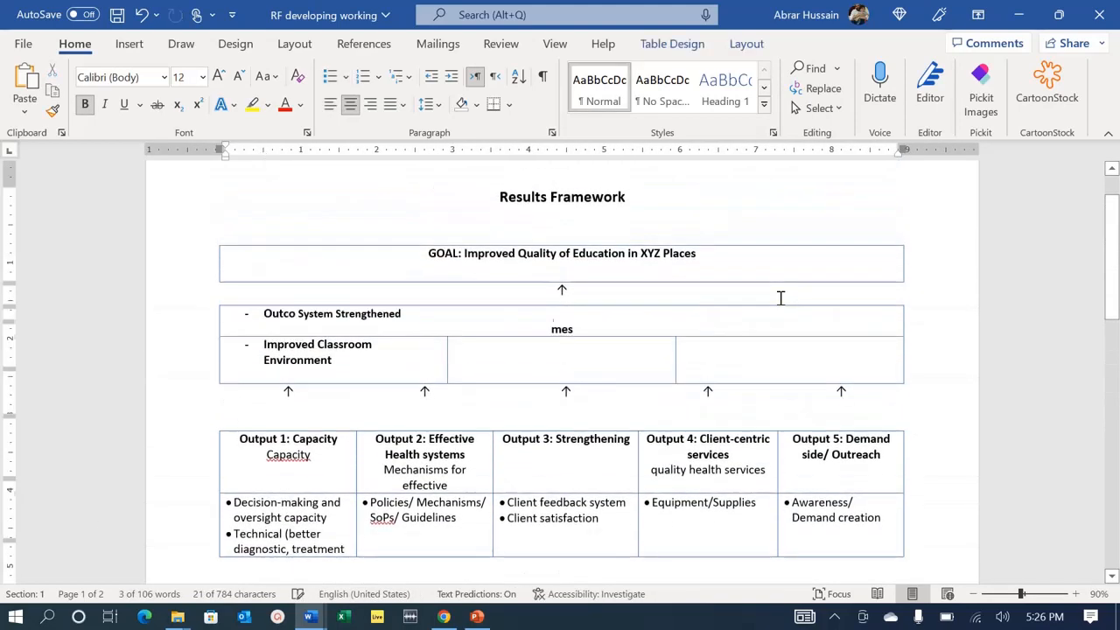
pyautogui.hotkey('ctrl', 'z')
pyautogui.click(573, 355)
pyautogui.hotkey('ctrl', 'v')
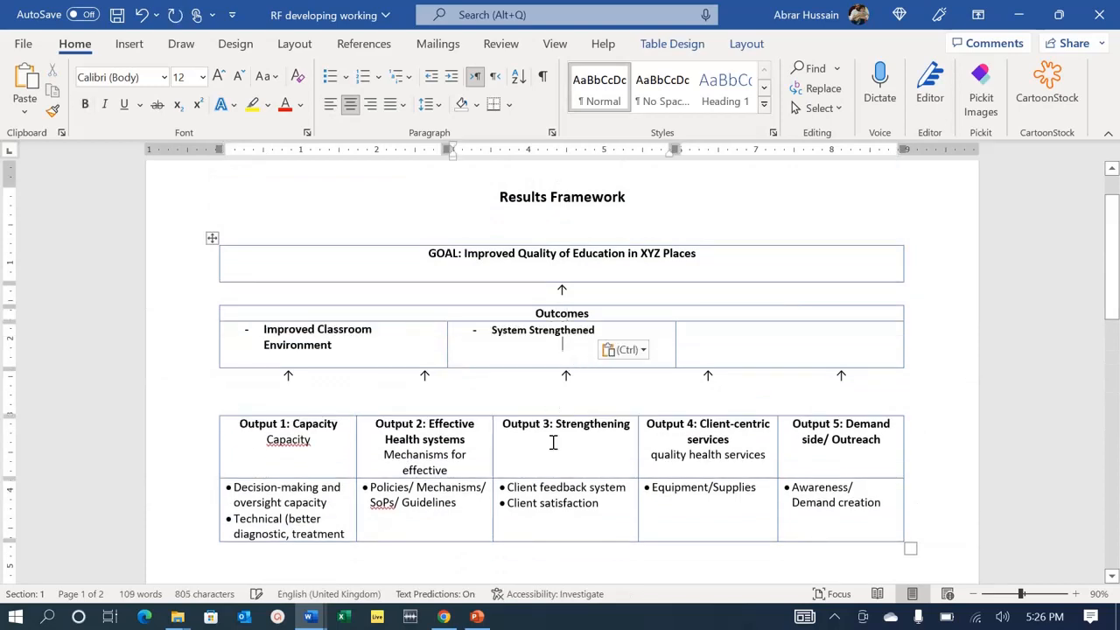
# Copy "Improved School Management through PTC and Monitoring" from the draft list into the third cell below the Outcomes heading.
pyautogui.scroll(-3, 551, 411)
pyautogui.scroll(-8, 554, 443)
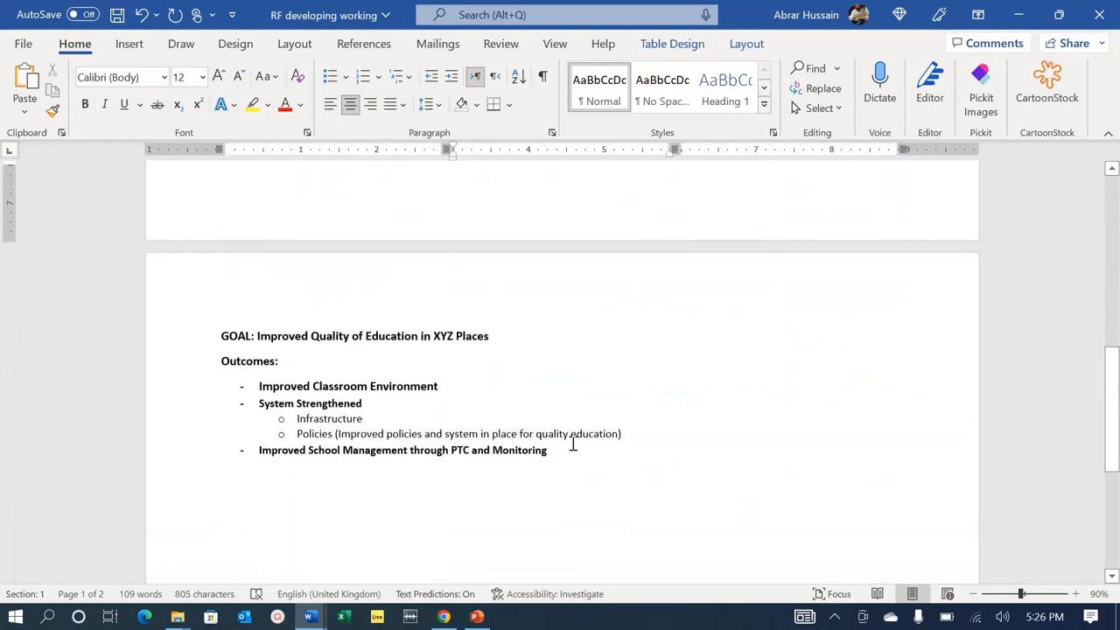
pyautogui.moveTo(549, 449); pyautogui.dragTo(260, 450)
pyautogui.hotkey('ctrl', 'c')
pyautogui.scroll(10, 438, 465)
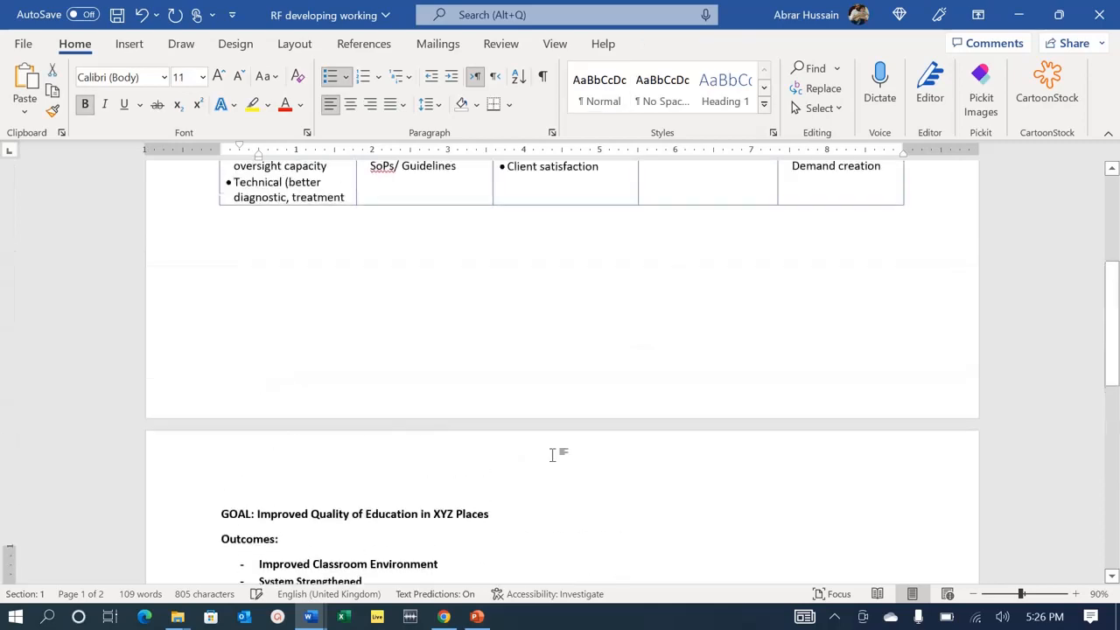
pyautogui.scroll(1, 601, 453)
pyautogui.click(770, 387)
pyautogui.hotkey('ctrl', 'v')
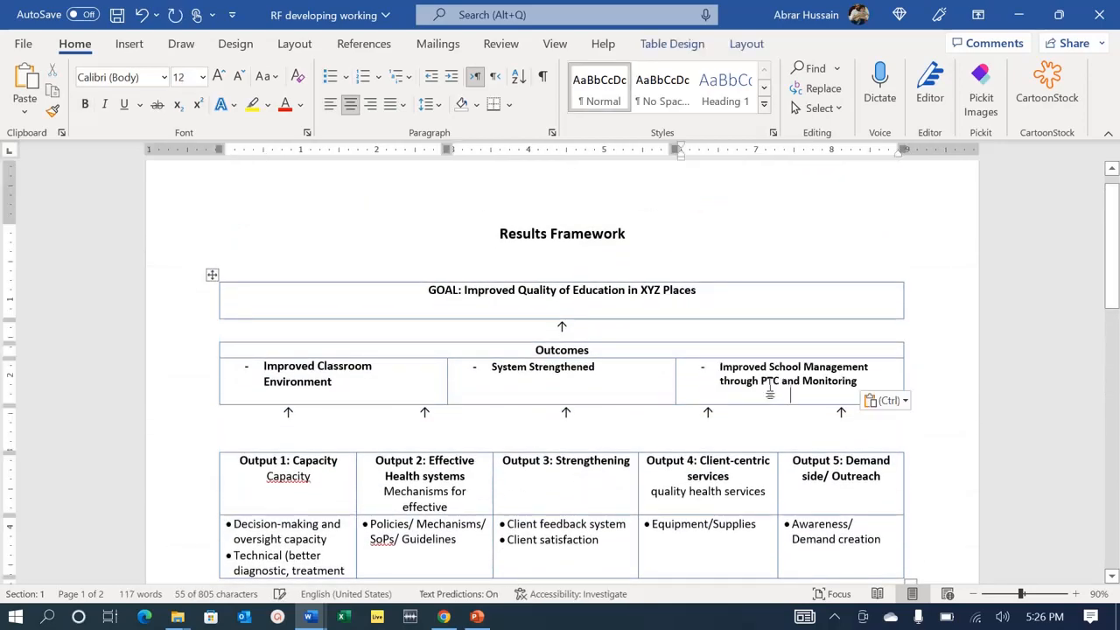
# Strip the dash bullet from the "Improved School Management" outcome by keeping text only, and centre it in its cell.
pyautogui.press('ctrl')
pyautogui.press('t')
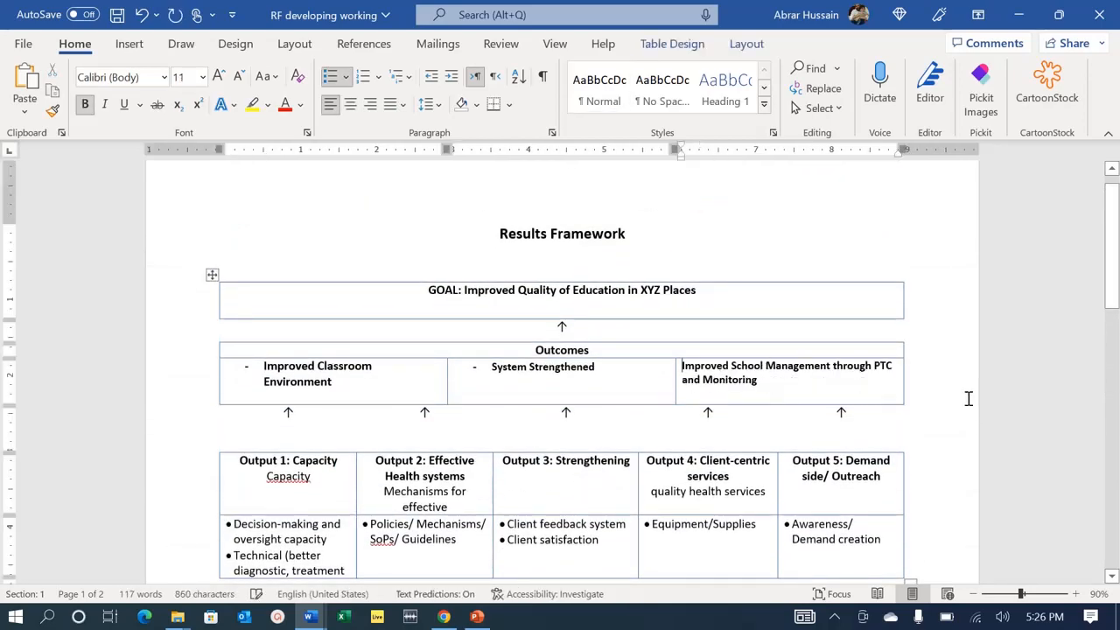
pyautogui.hotkey('ctrl', 'shift', 'Up')
pyautogui.hotkey('ctrl', 'e')
# Remove the dash bullet and the extra blank line from the "System Strengthened" cell and centre its text.
pyautogui.press('Left')
pyautogui.press('Left')
pyautogui.press('Left')
pyautogui.press('Left')
pyautogui.press('Left')
pyautogui.press('Left')
pyautogui.press('Left')
pyautogui.press('Left')
pyautogui.press('Left')
pyautogui.press('Left')
pyautogui.press('Left')
pyautogui.press('Left')
pyautogui.press('Left')
pyautogui.press('Left')
pyautogui.press('Left')
pyautogui.press('Left')
pyautogui.press('Left')
pyautogui.press('Left')
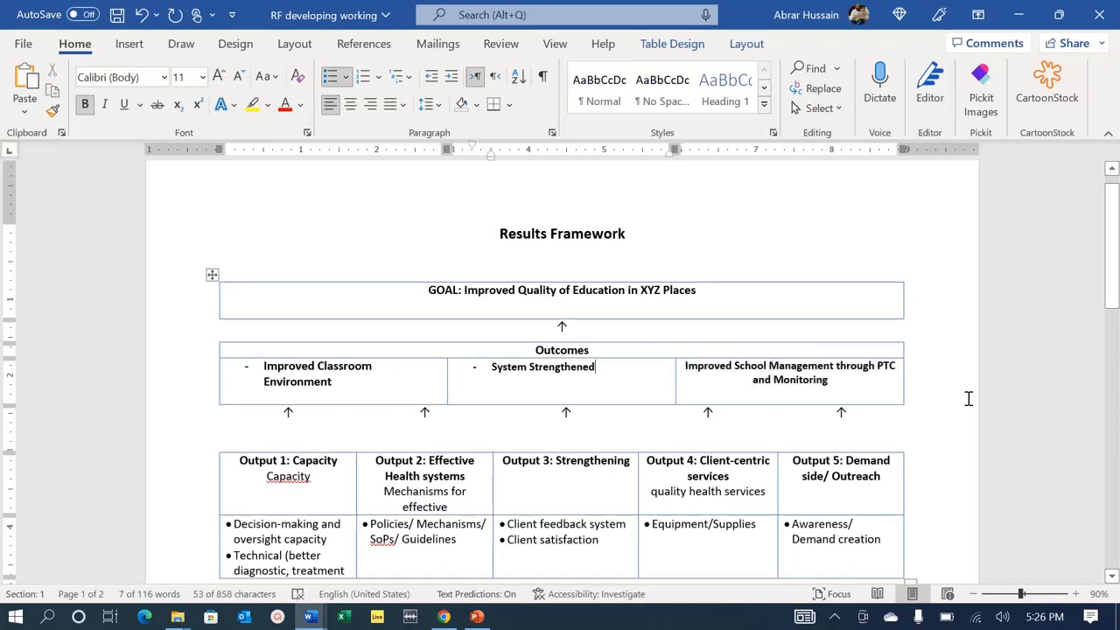
pyautogui.press('Left')
pyautogui.press('Left')
pyautogui.press('Left')
pyautogui.press('BackSpace')
pyautogui.press('BackSpace')
pyautogui.press('Down')
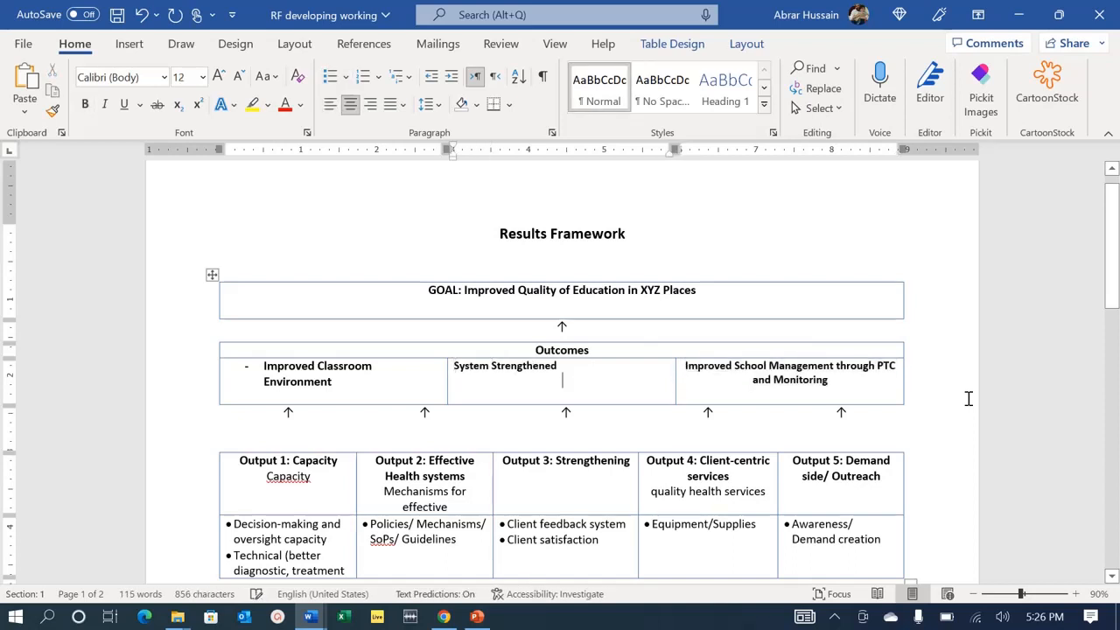
pyautogui.press('BackSpace')
pyautogui.press('BackSpace')
pyautogui.hotkey('ctrl', 'e')
# Remove the dash bullet and the extra blank line from the "Improved Classroom Environment" cell and centre the outcome text.
pyautogui.press('Left')
pyautogui.press('Left')
pyautogui.press('Left')
pyautogui.press('Left')
pyautogui.press('Left')
pyautogui.press('Left')
pyautogui.press('Left')
pyautogui.press('Left')
pyautogui.press('Left')
pyautogui.press('Left')
pyautogui.press('Left')
pyautogui.press('Left')
pyautogui.press('Left')
pyautogui.press('Left')
pyautogui.press('Left')
pyautogui.press('Left')
pyautogui.press('Left')
pyautogui.press('Left')
pyautogui.press('Left')
pyautogui.press('Left')
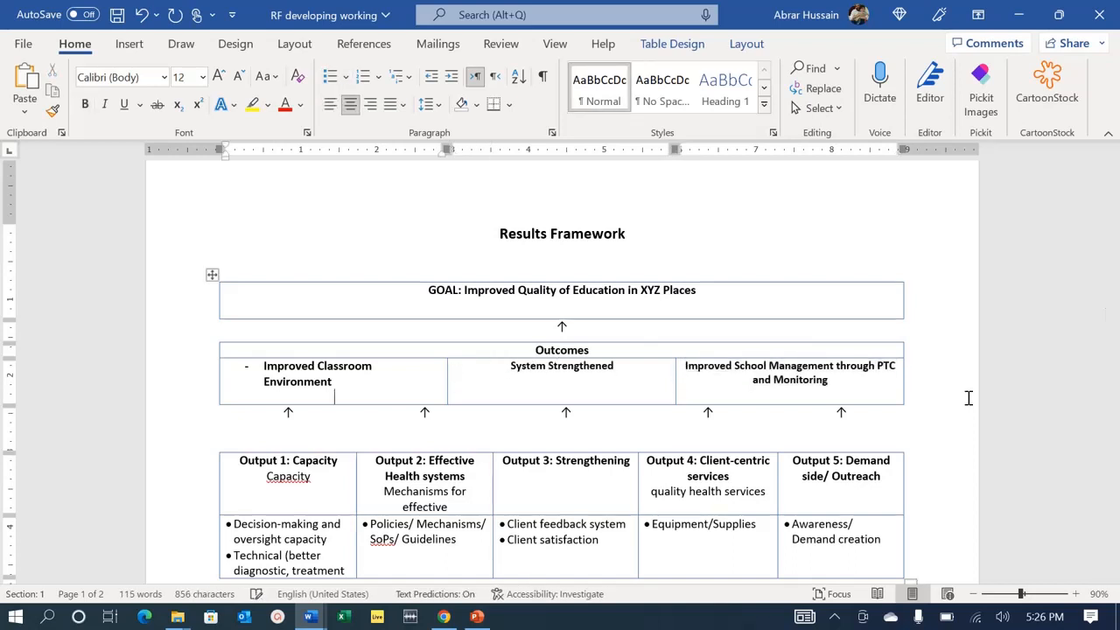
pyautogui.press('BackSpace')
pyautogui.press('Up')
pyautogui.press('Left')
pyautogui.press('Left')
pyautogui.press('Left')
pyautogui.press('Home')
pyautogui.press('BackSpace')
pyautogui.press('BackSpace')
pyautogui.hotkey('shift', 'Down')
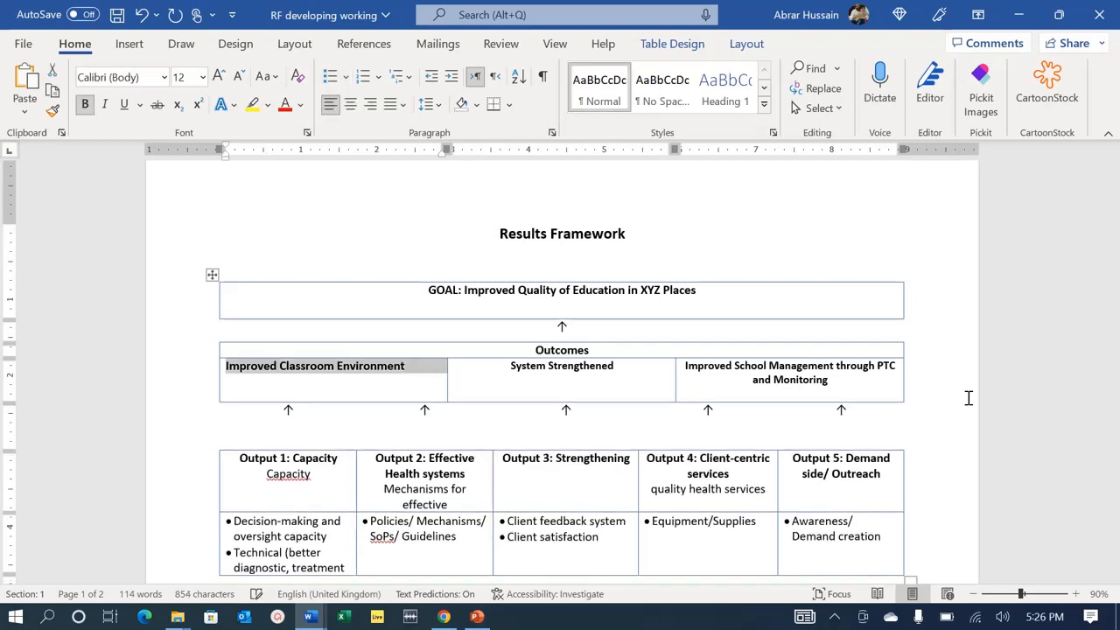
pyautogui.hotkey('shift', 'Right')
pyautogui.hotkey('shift', 'Right')
pyautogui.hotkey('ctrl', 'e')
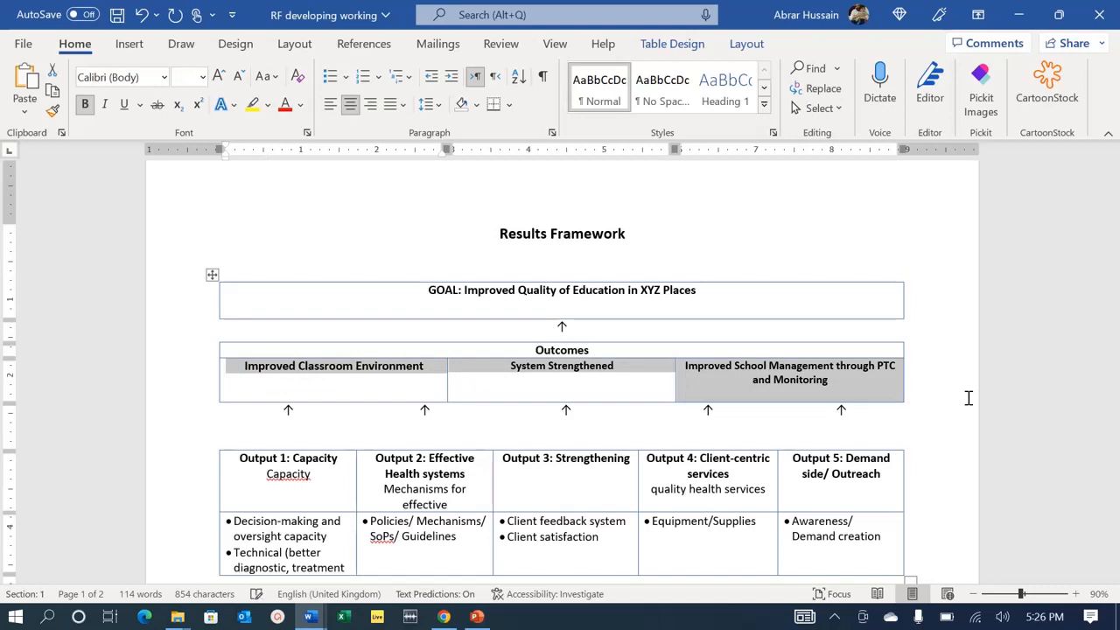
pyautogui.press('Left')
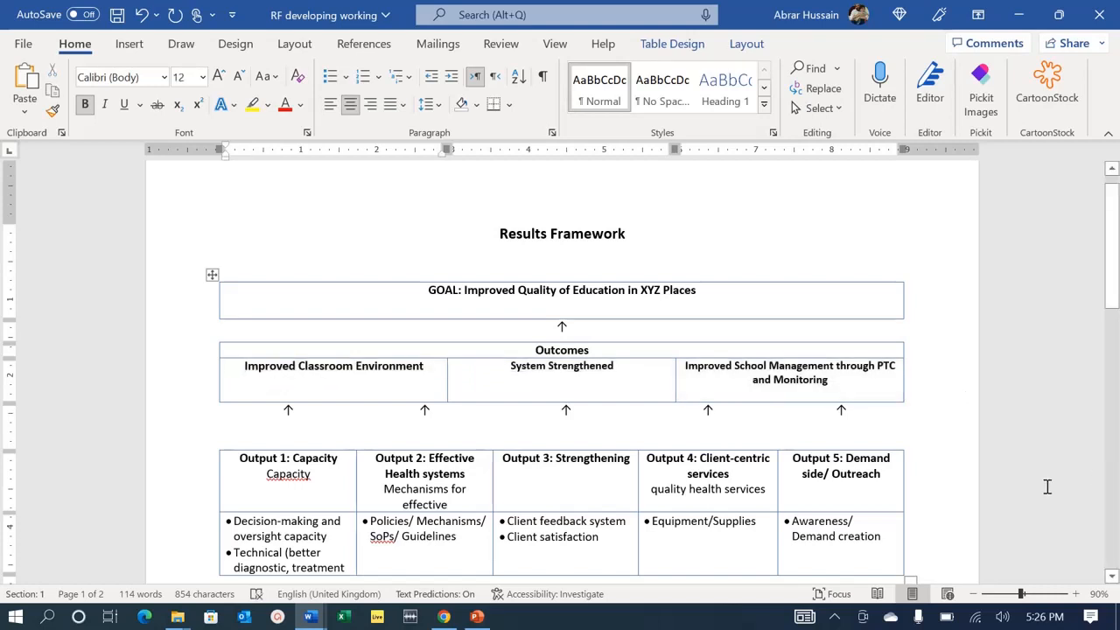
# Delete the five arrows in the row between the outcomes and the outputs of the Results Framework table.
pyautogui.scroll(-1, 170, 364)
pyautogui.click(170, 365)
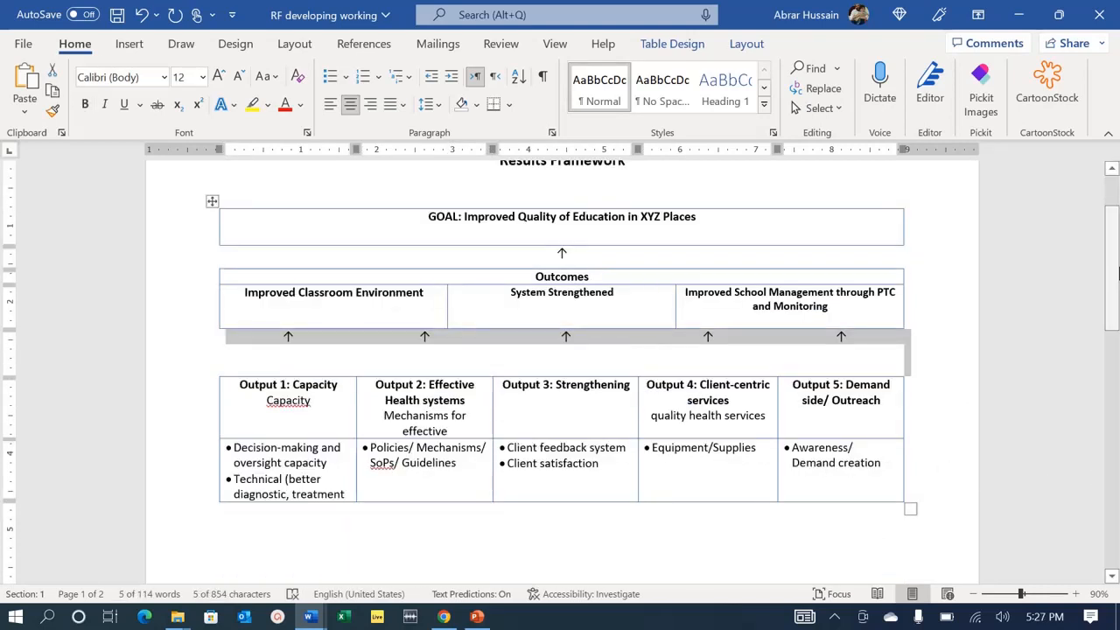
pyautogui.press('Delete')
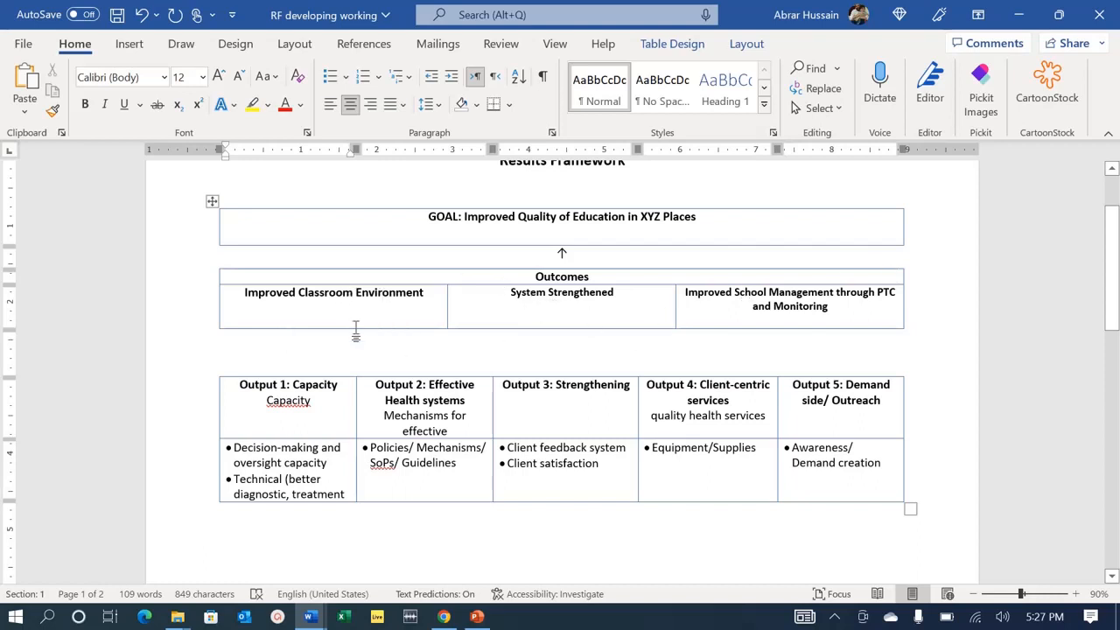
pyautogui.click(189, 371)
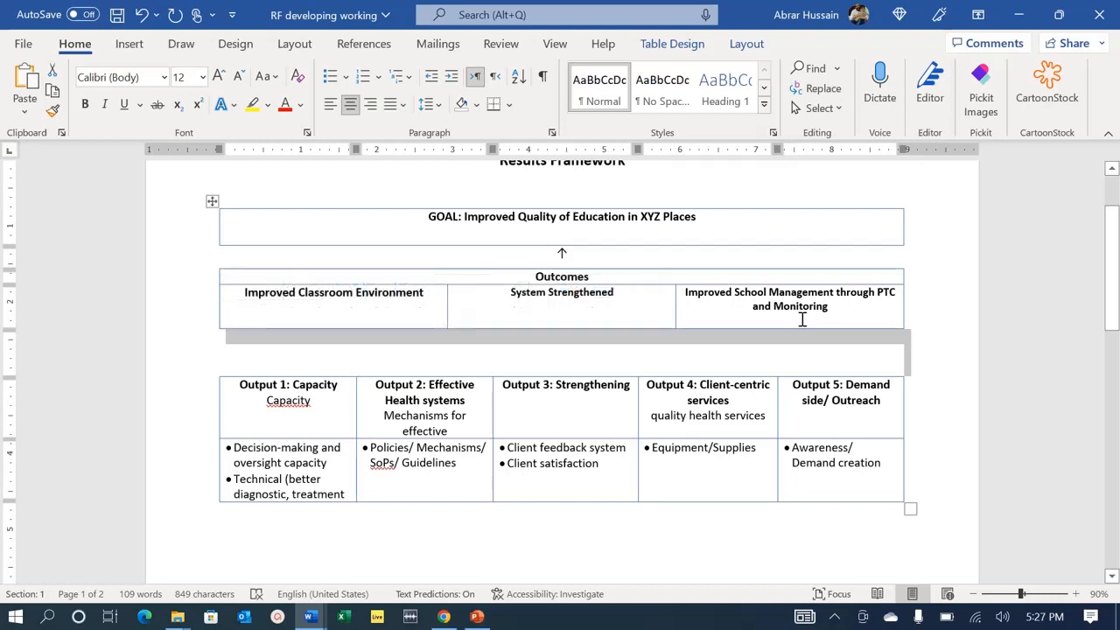
pyautogui.hotkey('ctrl', 'v')
pyautogui.moveTo(285, 391); pyautogui.dragTo(675, 399)
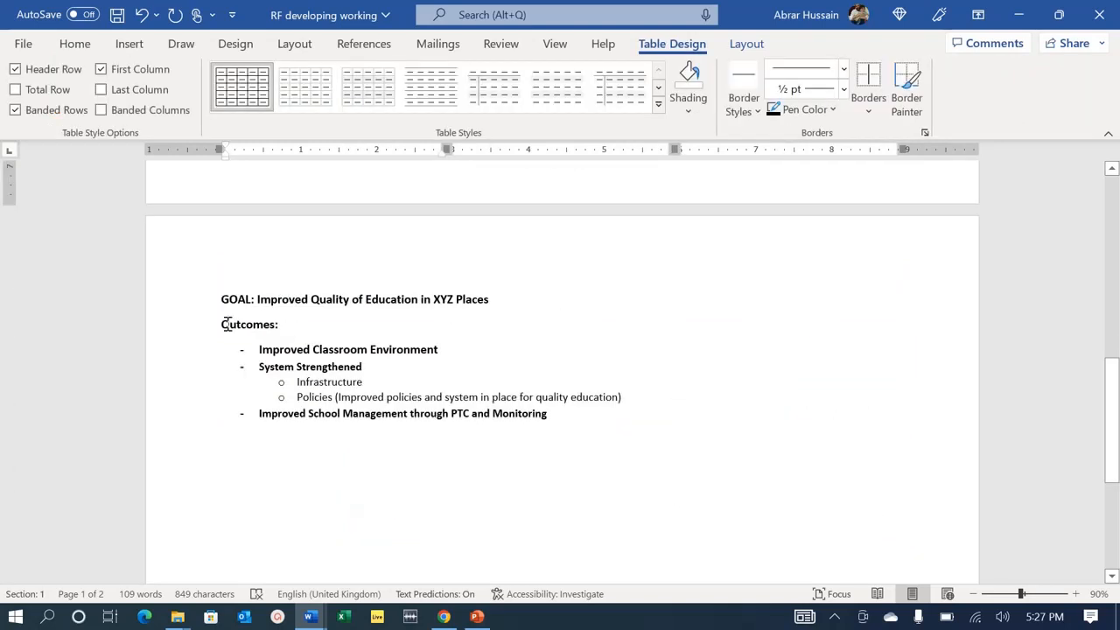
# Copy the "Outcomes:" heading to a few lines below the draft outcomes list and rename the copy "Outputs:".
pyautogui.click(197, 331)
pyautogui.hotkey('ctrl', 'c')
pyautogui.click(248, 546)
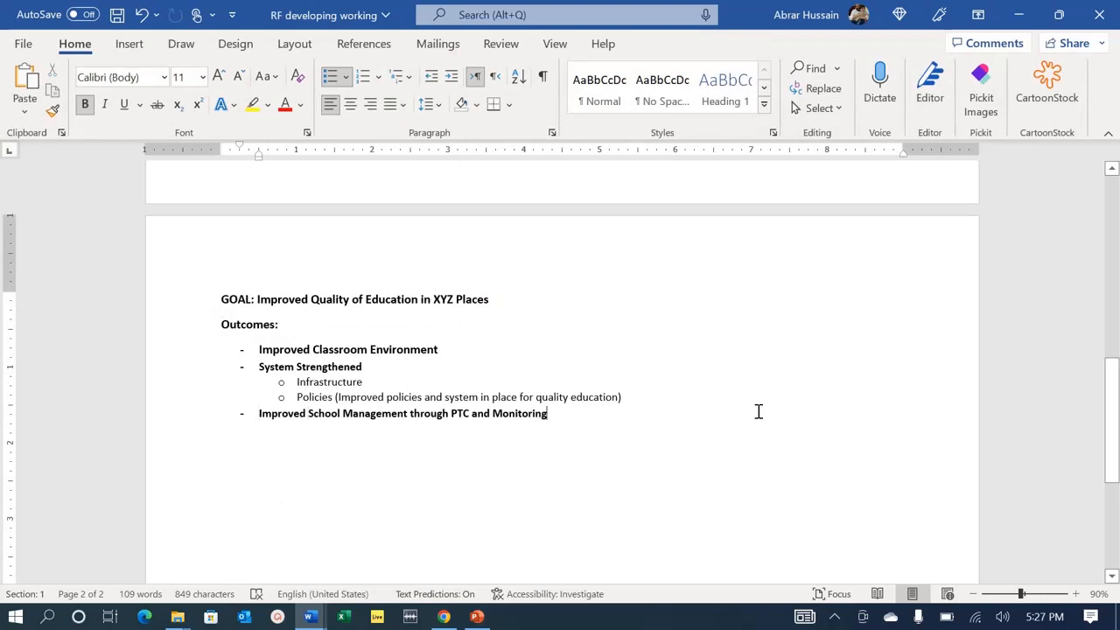
pyautogui.press('Return')
pyautogui.press('Return')
pyautogui.press('Return')
pyautogui.hotkey('ctrl', 'v')
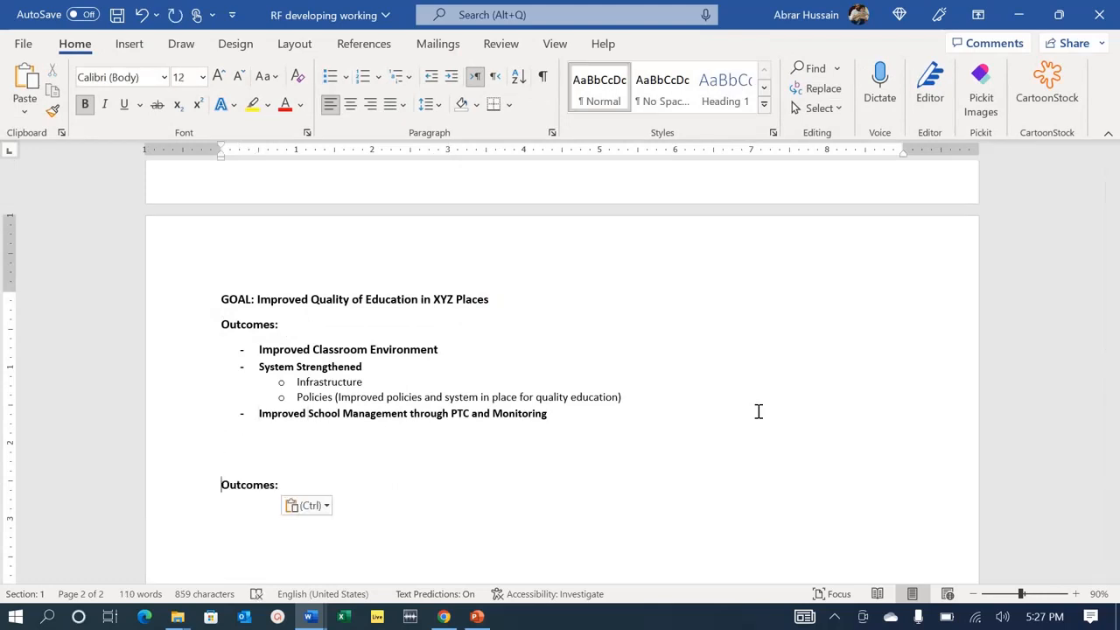
pyautogui.hotkey('shift', 'Up')
pyautogui.write('Outputs')
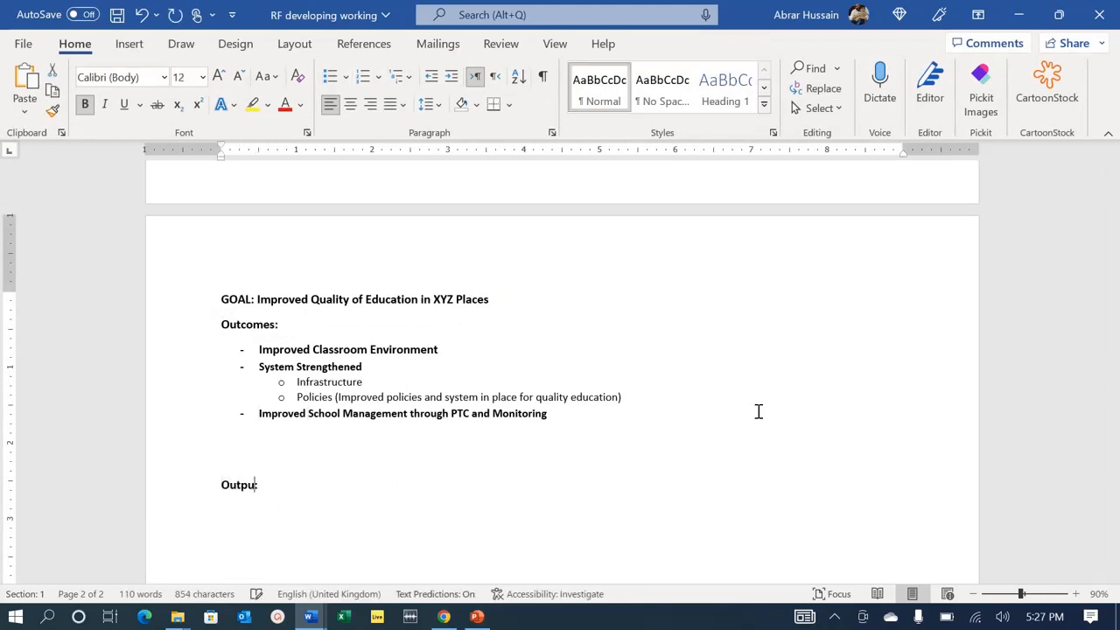
# Copy the draft outcomes list with its sub-points and paste it under the "Outputs:" heading.
pyautogui.press('Up')
pyautogui.press('Up')
pyautogui.press('Up')
pyautogui.press('Up')
pyautogui.press('Up')
pyautogui.press('Up')
pyautogui.press('Up')
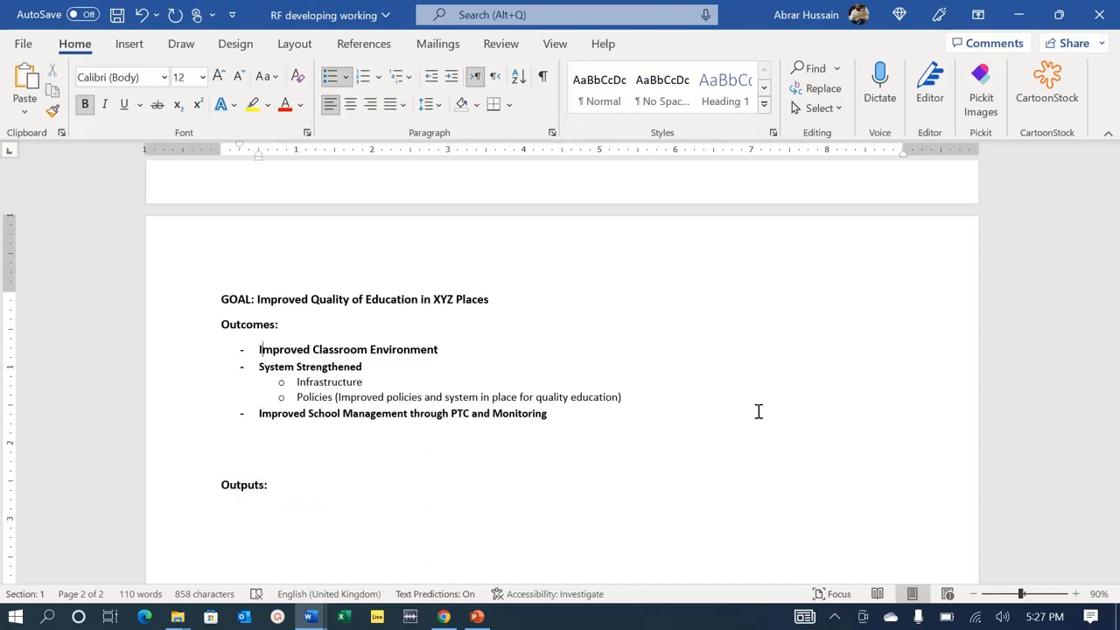
pyautogui.hotkey('shift', 'End')
pyautogui.hotkey('shift', 'Down')
pyautogui.hotkey('shift', 'Down')
pyautogui.hotkey('shift', 'Down')
pyautogui.hotkey('shift', 'Down')
pyautogui.hotkey('ctrl', 'c')
pyautogui.press('Down')
pyautogui.press('Down')
pyautogui.press('Down')
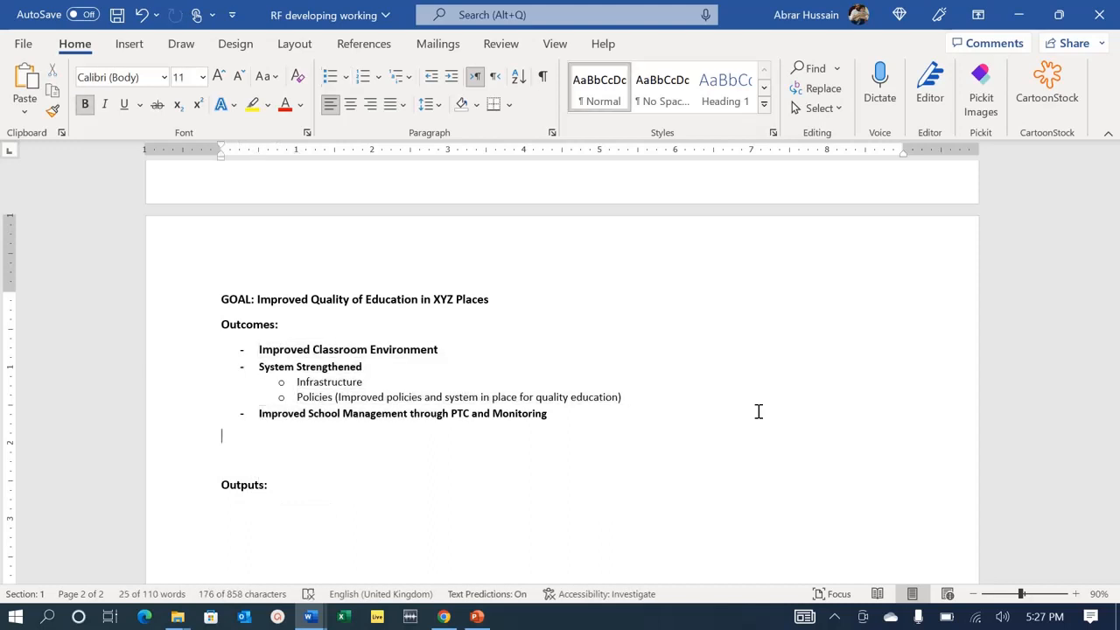
pyautogui.hotkey('ctrl', 'v')
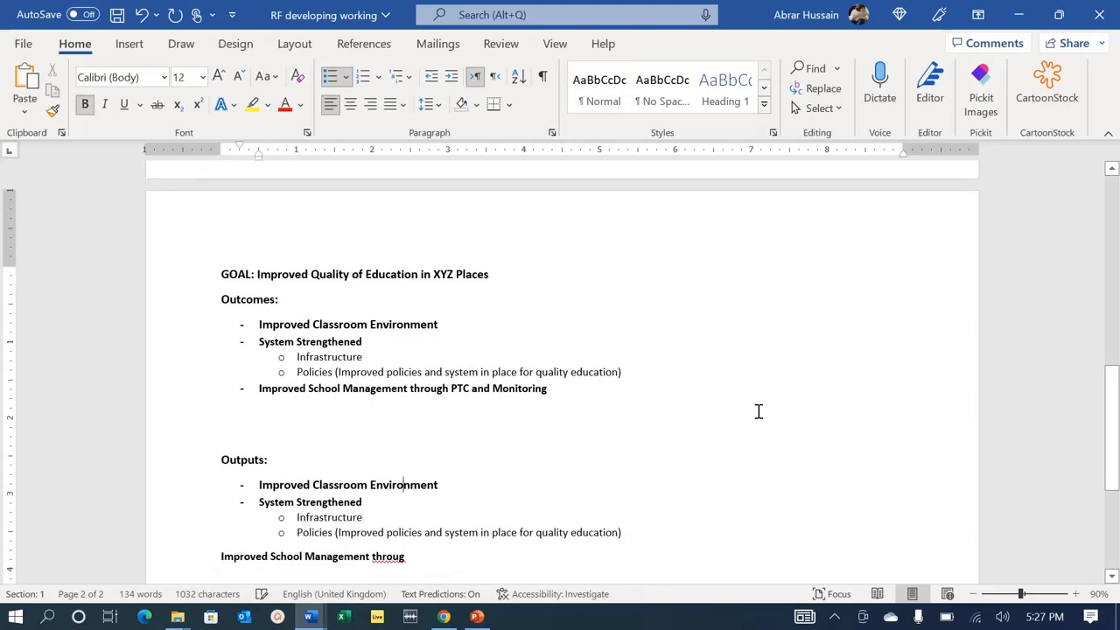
# Insert a line below "Improved Classroom Environment" under Outputs and make both the heading and the new line plain, unbulleted text.
pyautogui.press('Right')
pyautogui.press('Left')
pyautogui.press('Return')
pyautogui.press('Tab')
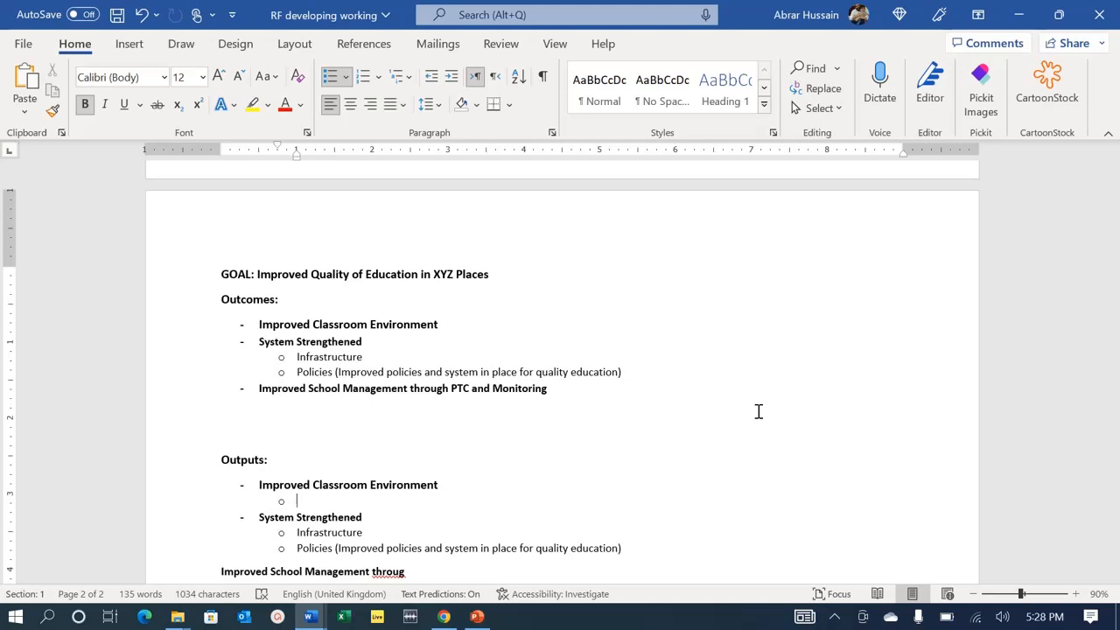
pyautogui.scroll(-3, 703, 420)
pyautogui.press('Up')
pyautogui.press('Up')
pyautogui.press('Down')
pyautogui.press('Home')
pyautogui.press('BackSpace')
pyautogui.press('BackSpace')
pyautogui.press('Down')
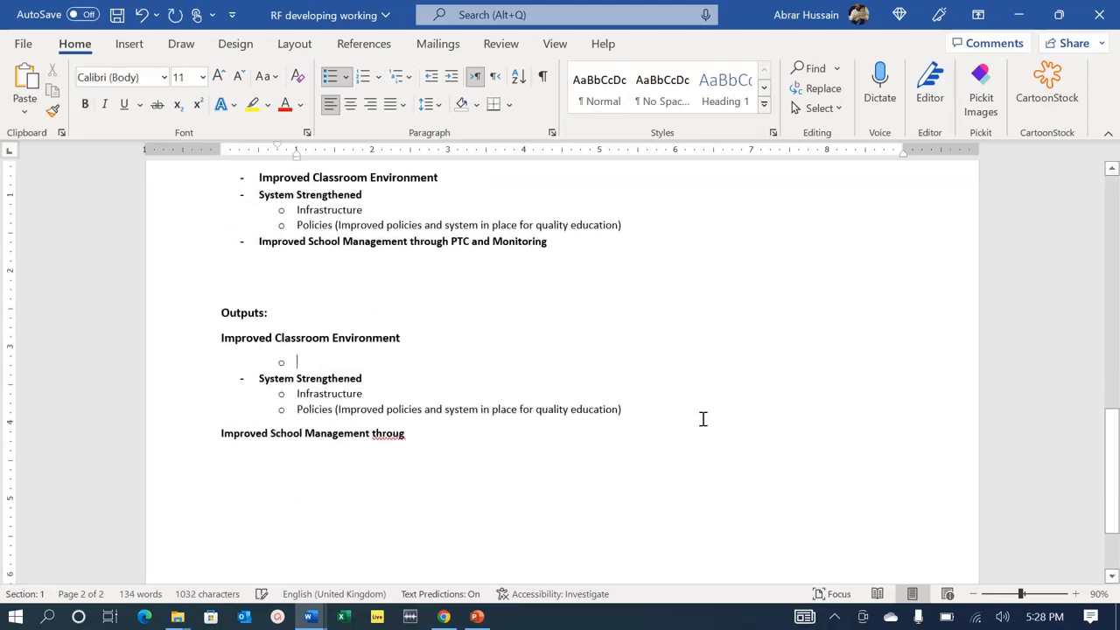
pyautogui.press('BackSpace')
pyautogui.press('BackSpace')
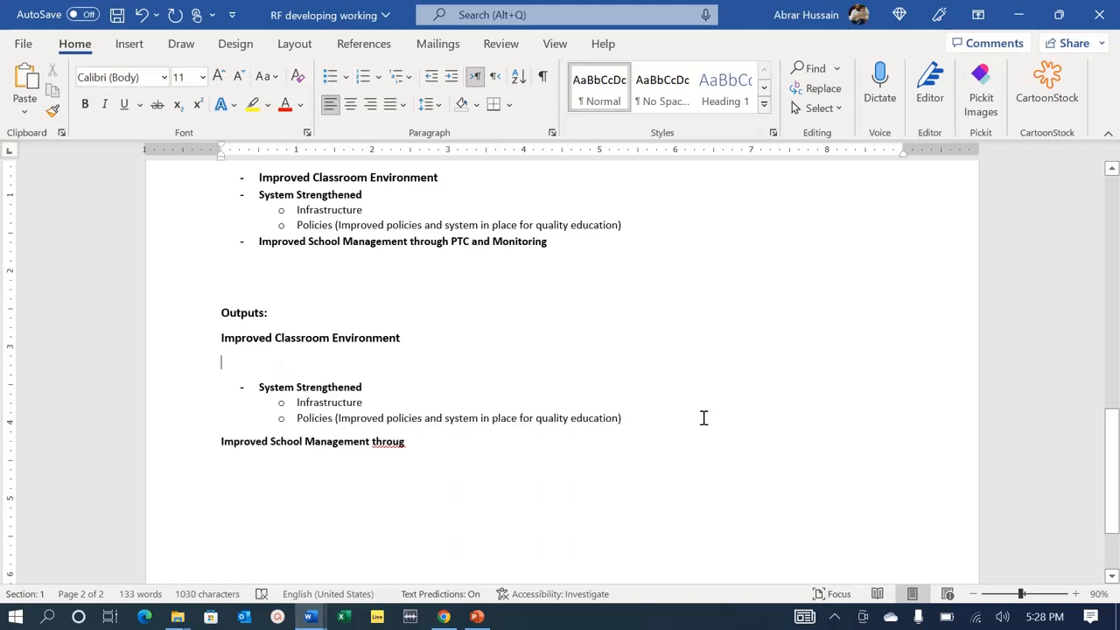
# Enter "Teacher training" and "Provision of materials" on separate lines below "Improved Classroom Environment" in the Outputs section.
pyautogui.write('Teacher train')
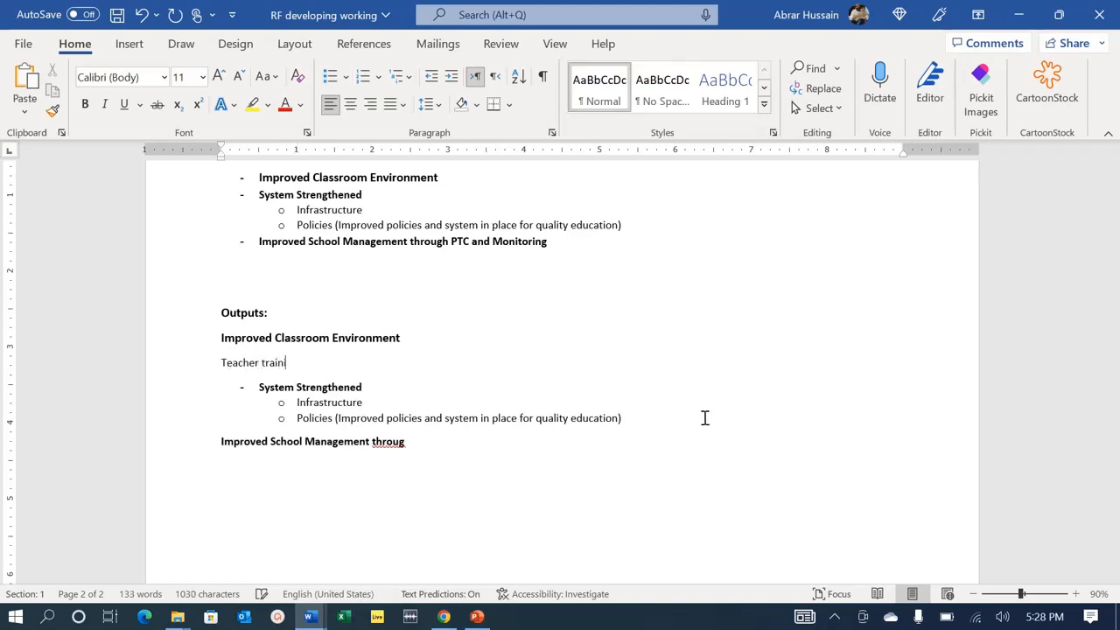
pyautogui.write('ing')
pyautogui.press('Return')
pyautogui.write('Provision fo material')
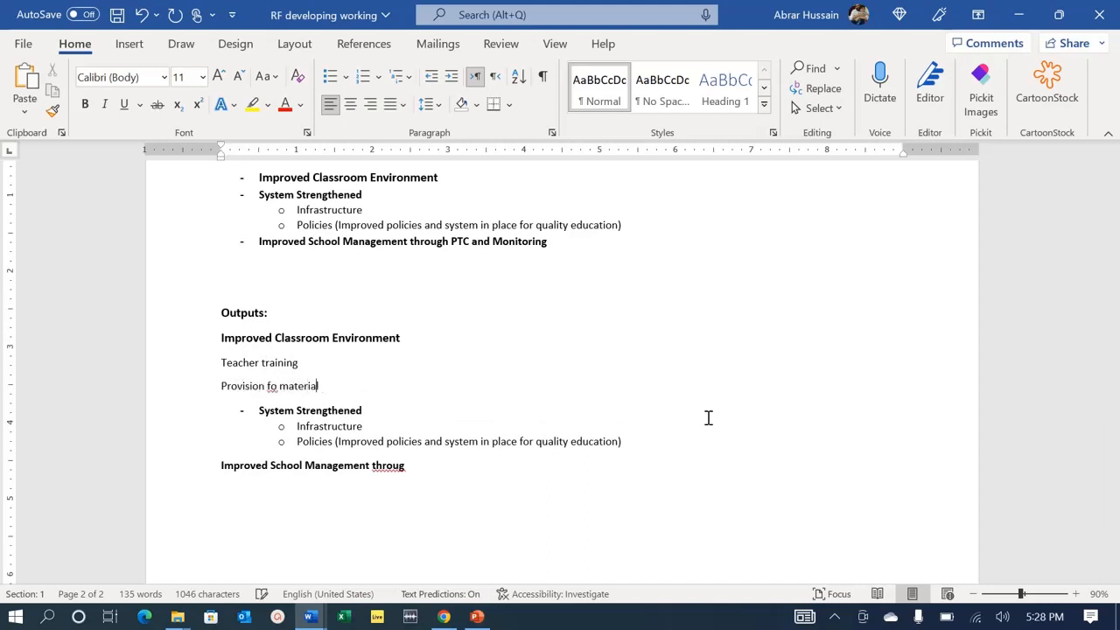
pyautogui.write('s')
pyautogui.press('Return')
pyautogui.hotkey('ctrl', 'Right')
pyautogui.hotkey('ctrl', 'shift', 'Right')
pyautogui.write('of')
pyautogui.press('End')
# Add "Sensitization/ Advocacy" as the third line below "Improved Classroom Environment" in the Outputs section.
pyautogui.write('Sensitxiati')
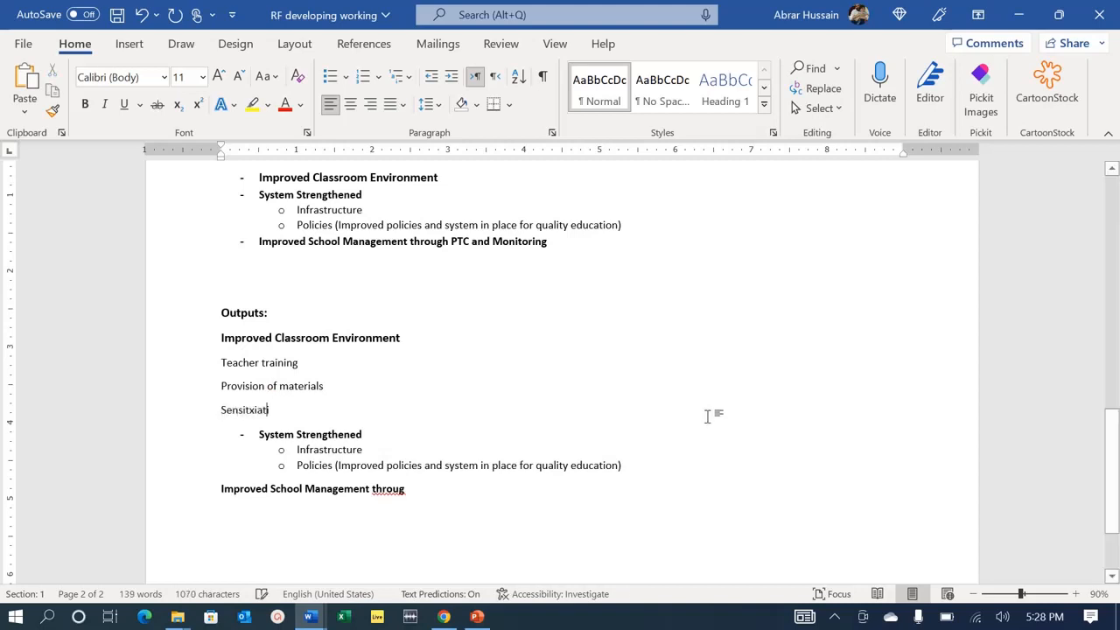
pyautogui.press('BackSpace')
pyautogui.press('BackSpace')
pyautogui.press('BackSpace')
pyautogui.press('BackSpace')
pyautogui.press('BackSpace')
pyautogui.write('ization/ A')
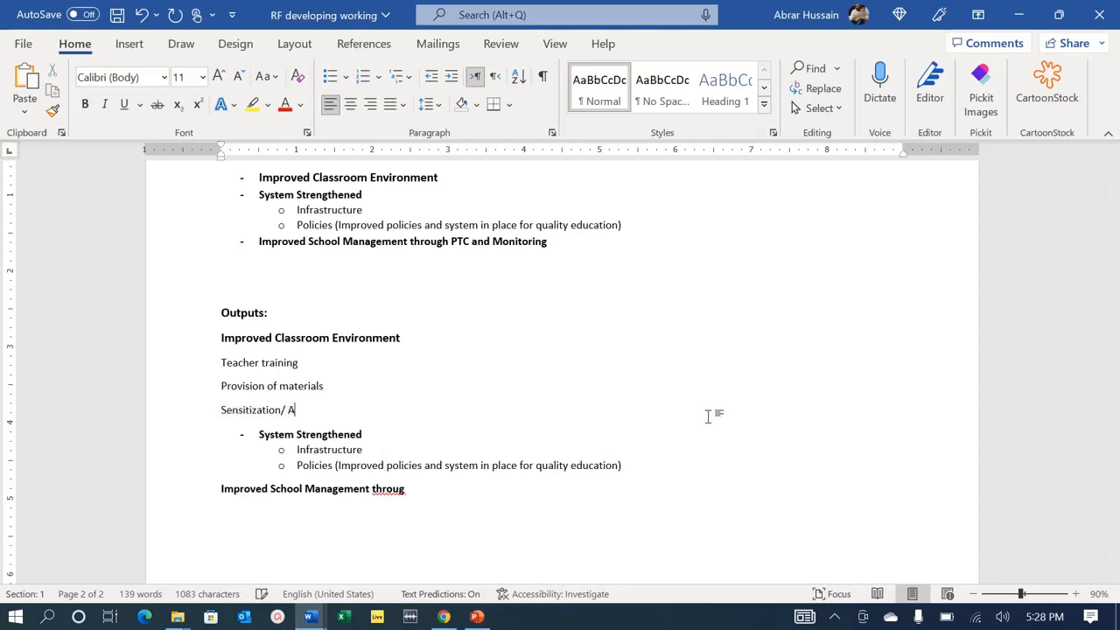
pyautogui.write('dvocacy')
pyautogui.hotkey('shift', 'Up')
pyautogui.hotkey('shift', 'Up')
pyautogui.hotkey('shift', 'Home')
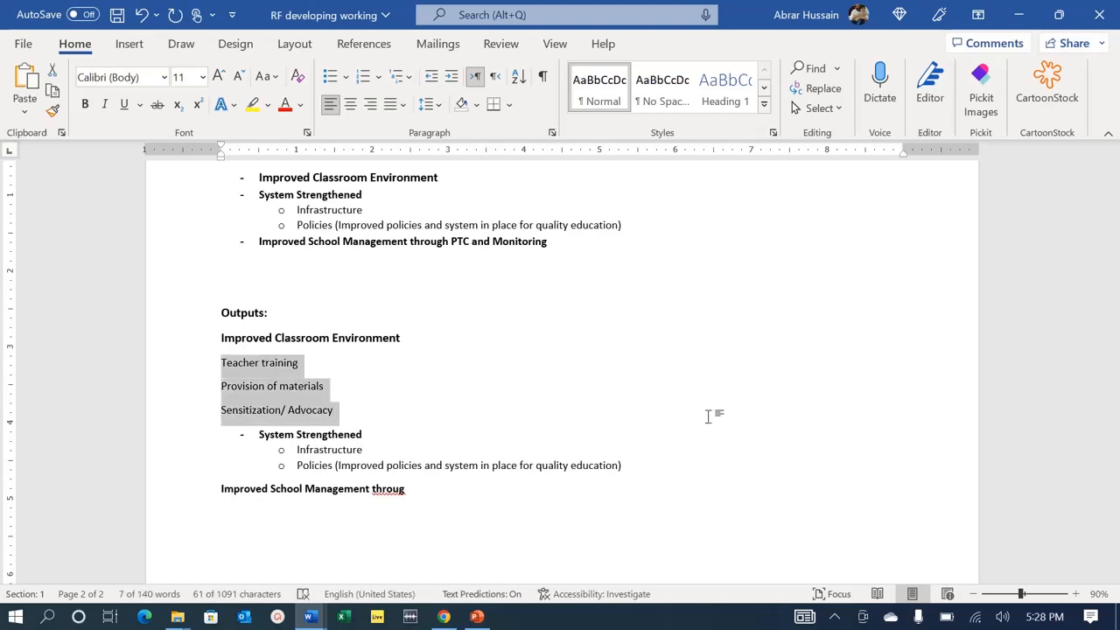
# Insert a blank line below "Sensitization/ Advocacy" and make "System Strengthened" and "Infrastructure" in the Outputs section plain, unbulleted lines.
pyautogui.click(708, 417)
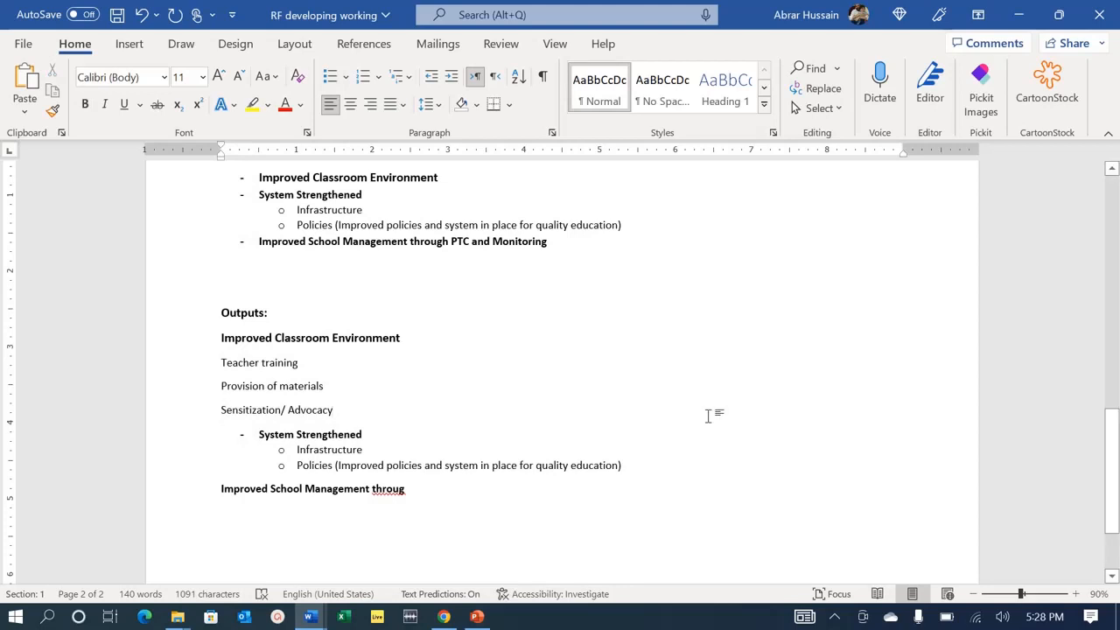
pyautogui.press('Return')
pyautogui.press('Down')
pyautogui.press('BackSpace')
pyautogui.press('BackSpace')
pyautogui.press('Down')
pyautogui.press('BackSpace')
pyautogui.press('BackSpace')
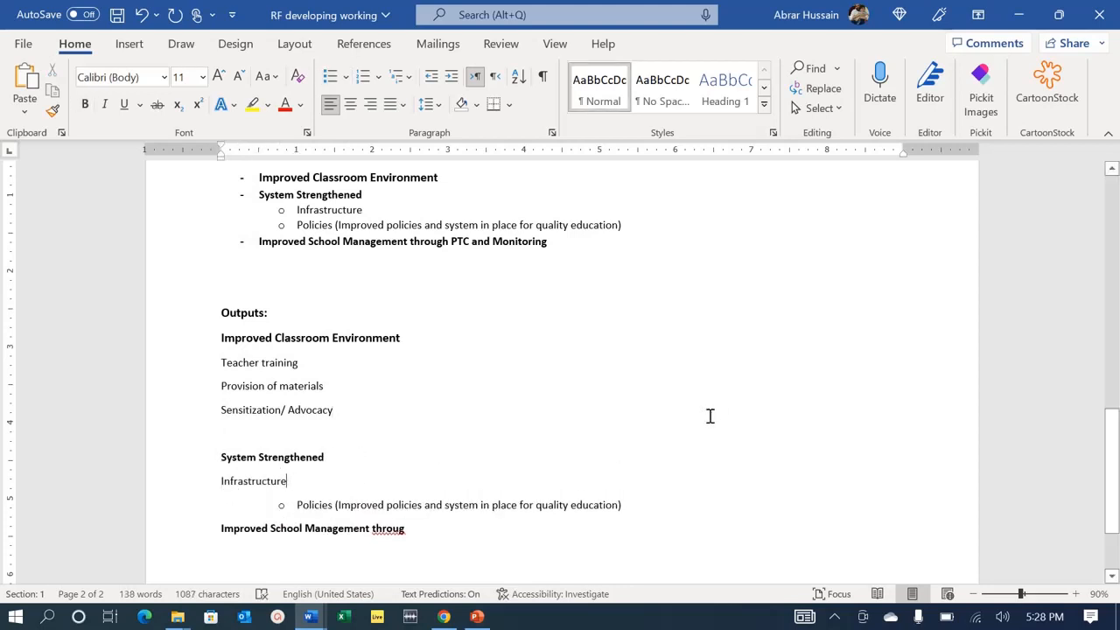
# Extend the infrastructure line to "Infrastructure work (Constructions)" and make the Policies line below it plain, unbulleted text.
pyautogui.write('work (Cons')
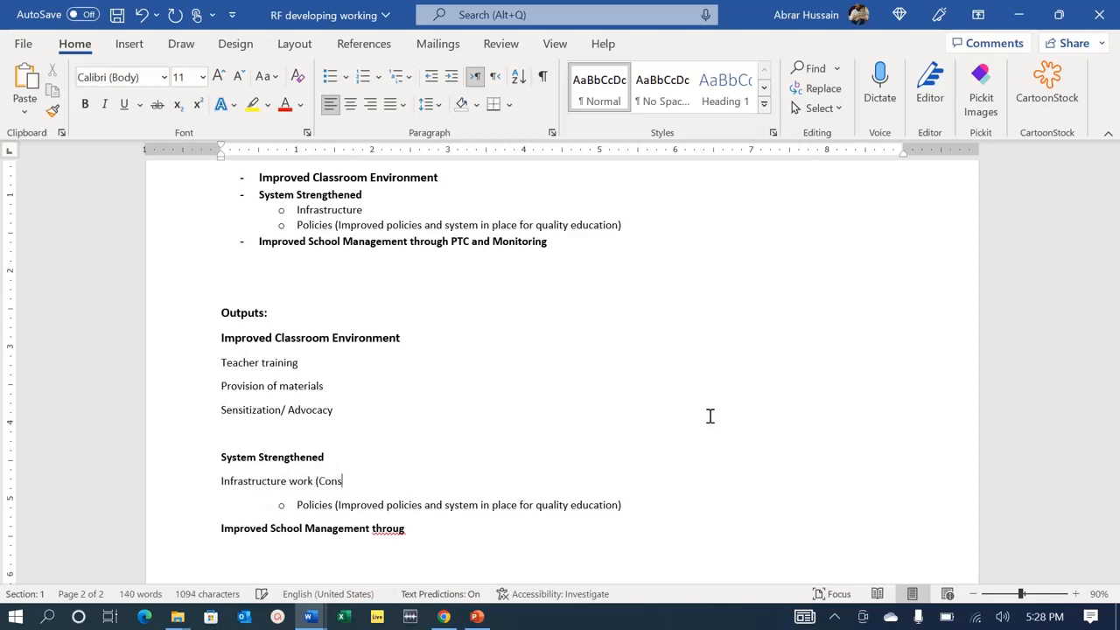
pyautogui.write('tructions)')
pyautogui.press('Return')
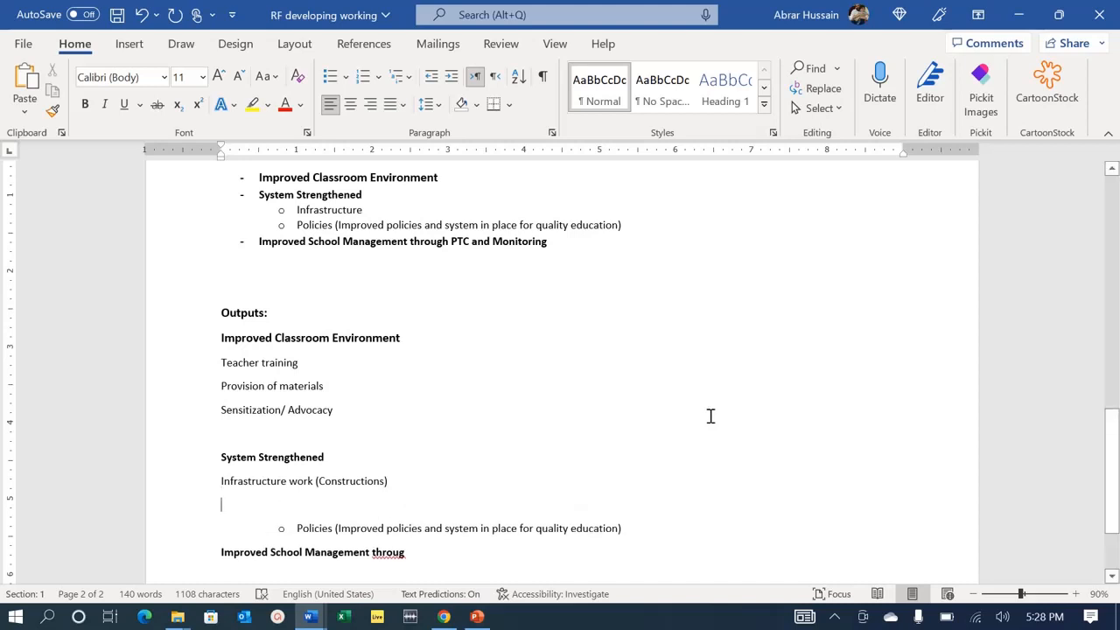
pyautogui.press('Delete')
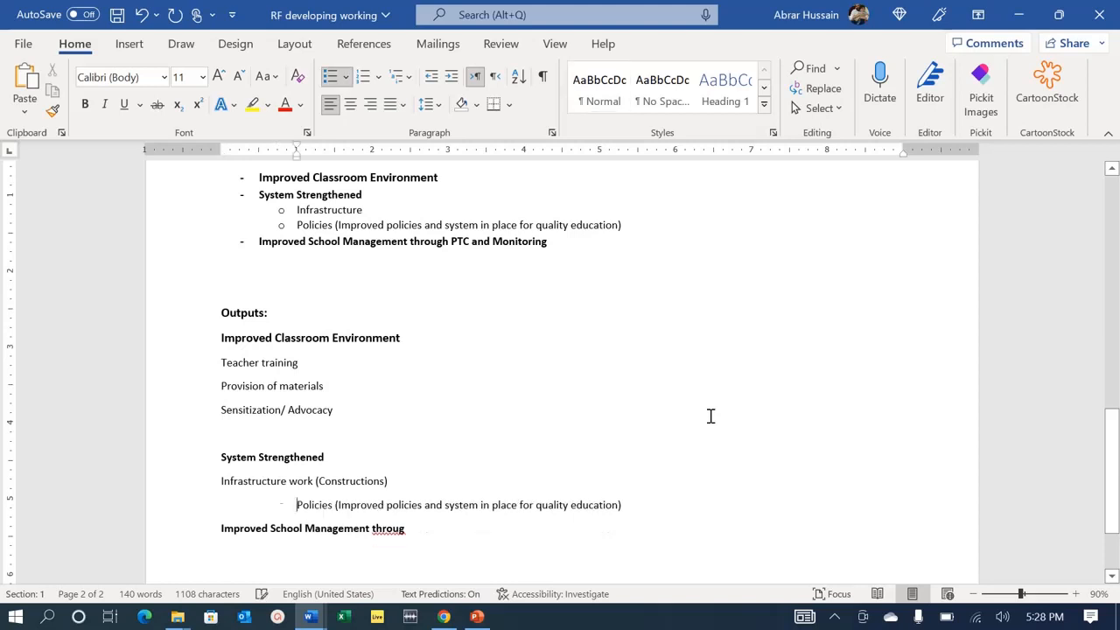
pyautogui.press('BackSpace')
pyautogui.press('BackSpace')
# Insert a blank line between the Policies line and the "Improved School Management" heading in the Outputs section.
pyautogui.hotkey('ctrl', 'Right')
pyautogui.hotkey('ctrl', 'Right')
pyautogui.hotkey('ctrl', 'Right')
pyautogui.hotkey('ctrl', 'Right')
pyautogui.hotkey('ctrl', 'Down')
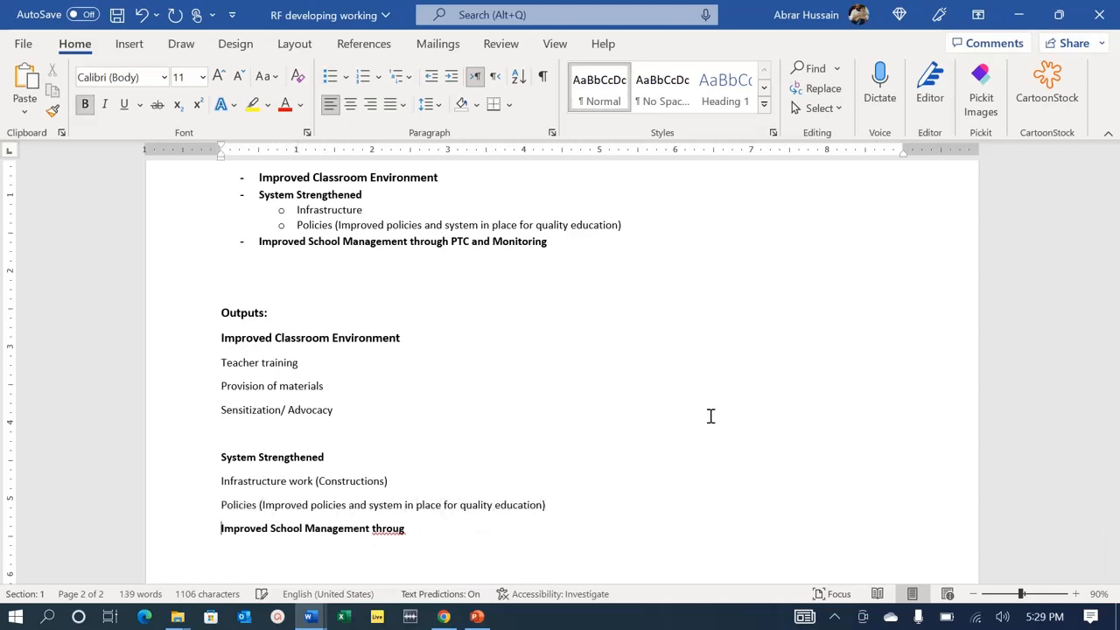
pyautogui.press('Return')
# Complete the last Outputs heading as "Improved School Management through PTC and Monitoring", copying the missing words from the outcomes list above.
pyautogui.hotkey('ctrl', 'Right')
pyautogui.hotkey('ctrl', 'Right')
pyautogui.hotkey('ctrl', 'Right')
pyautogui.hotkey('ctrl', 'Right')
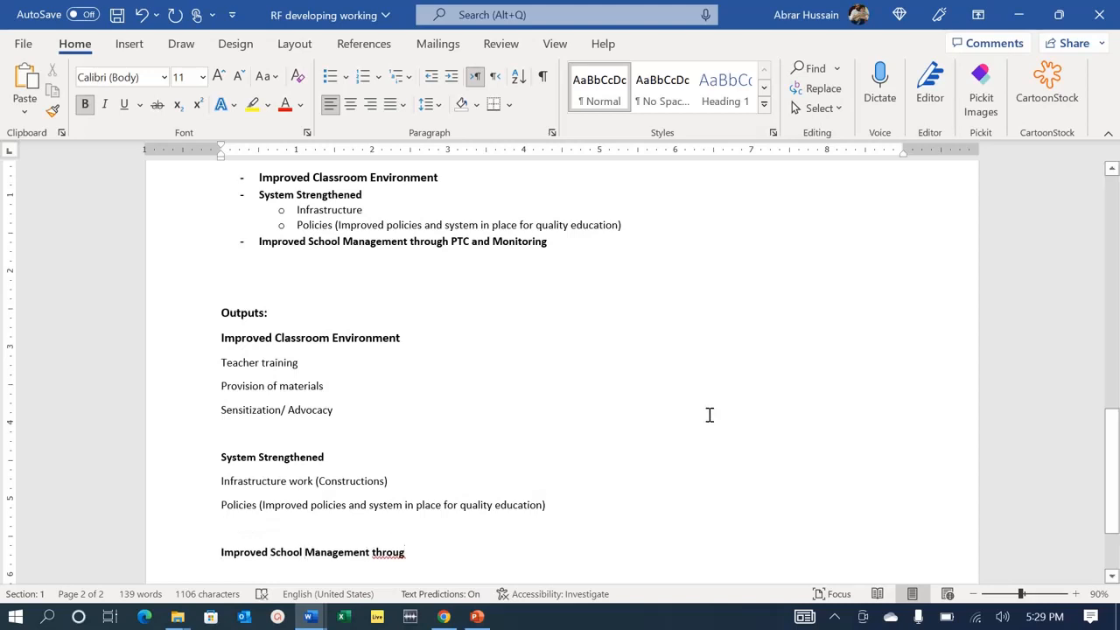
pyautogui.hotkey('shift', 'Home')
pyautogui.hotkey('ctrl', 'shift', 'Right')
pyautogui.hotkey('ctrl', 'shift', 'Right')
pyautogui.hotkey('ctrl', 'shift', 'Right')
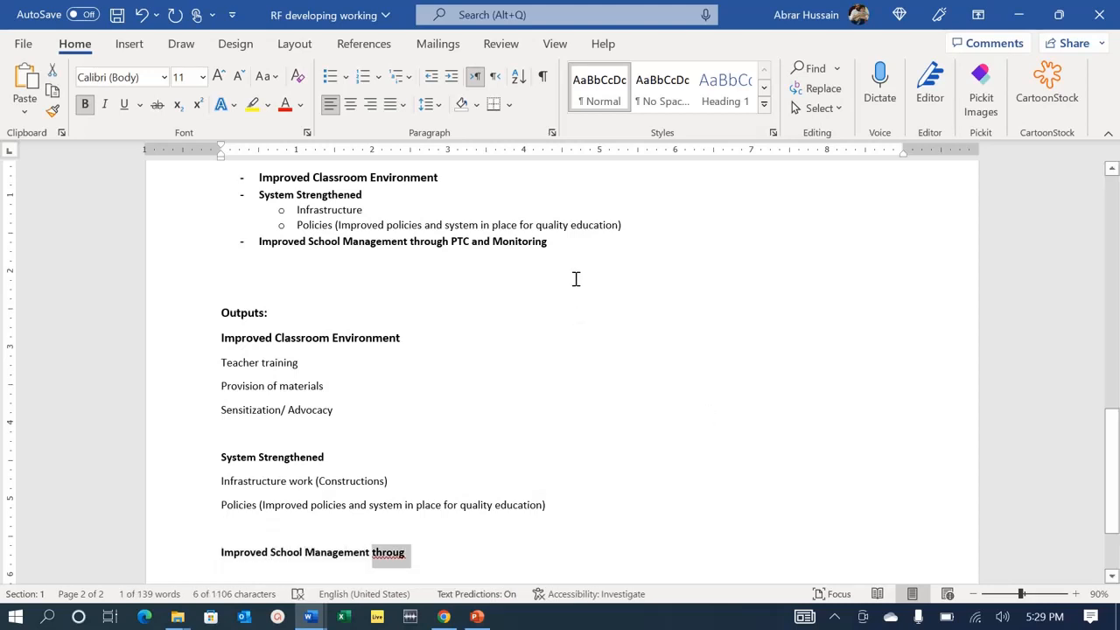
pyautogui.moveTo(548, 242); pyautogui.dragTo(450, 243)
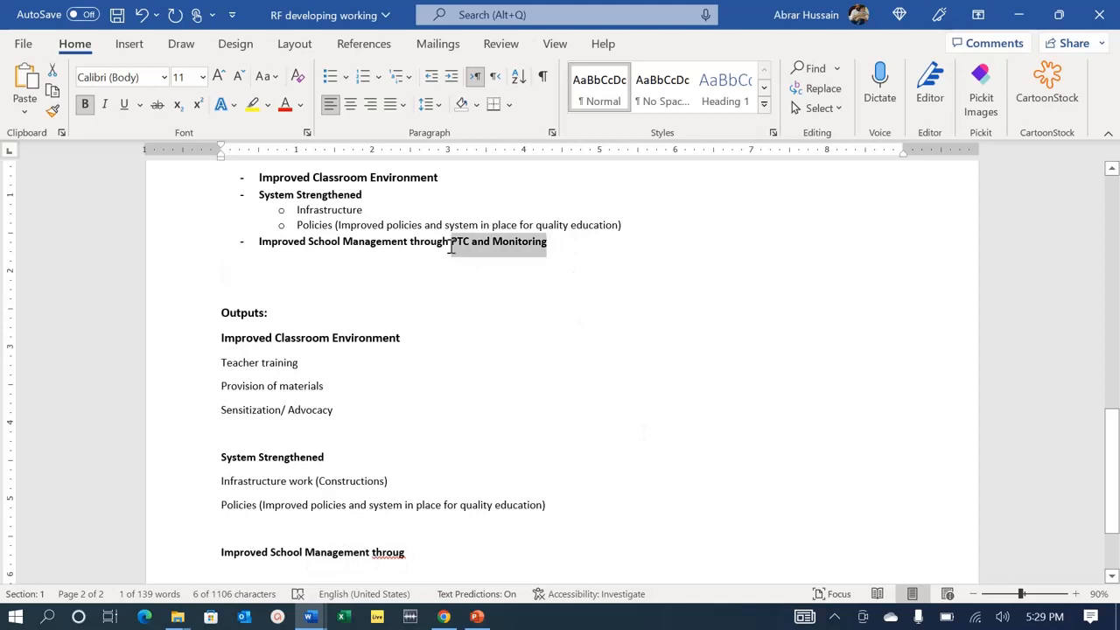
pyautogui.hotkey('ctrl', 'c')
pyautogui.doubleClick(398, 552)
pyautogui.hotkey('ctrl', 'v')
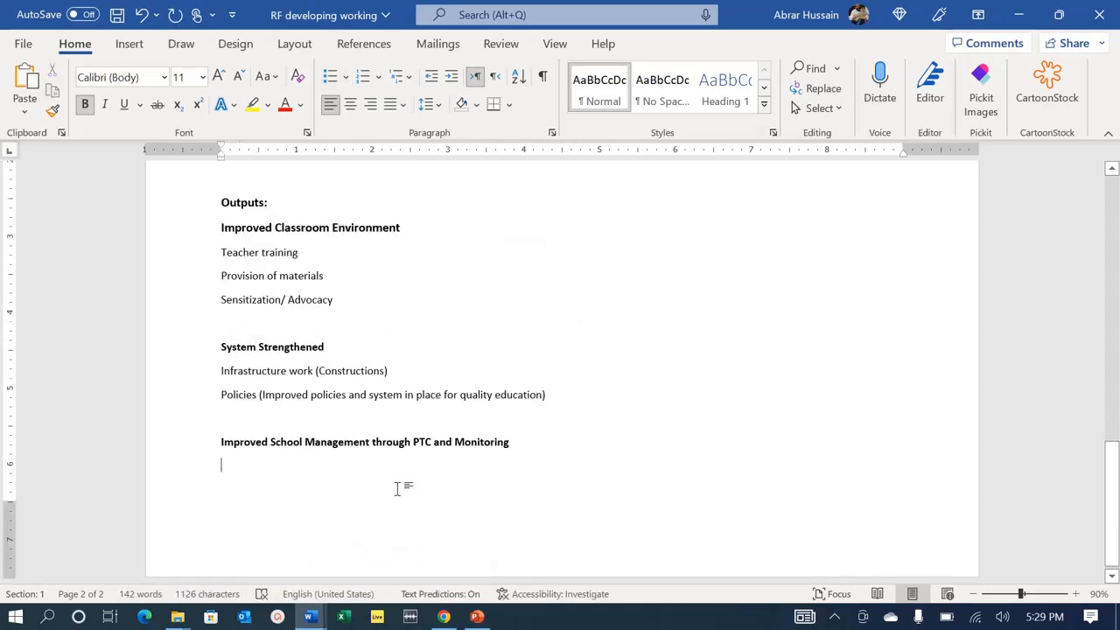
# Add the line "Training of PTC" below the "Improved School Management through PTC and Monitoring" heading.
pyautogui.write('Training fo')
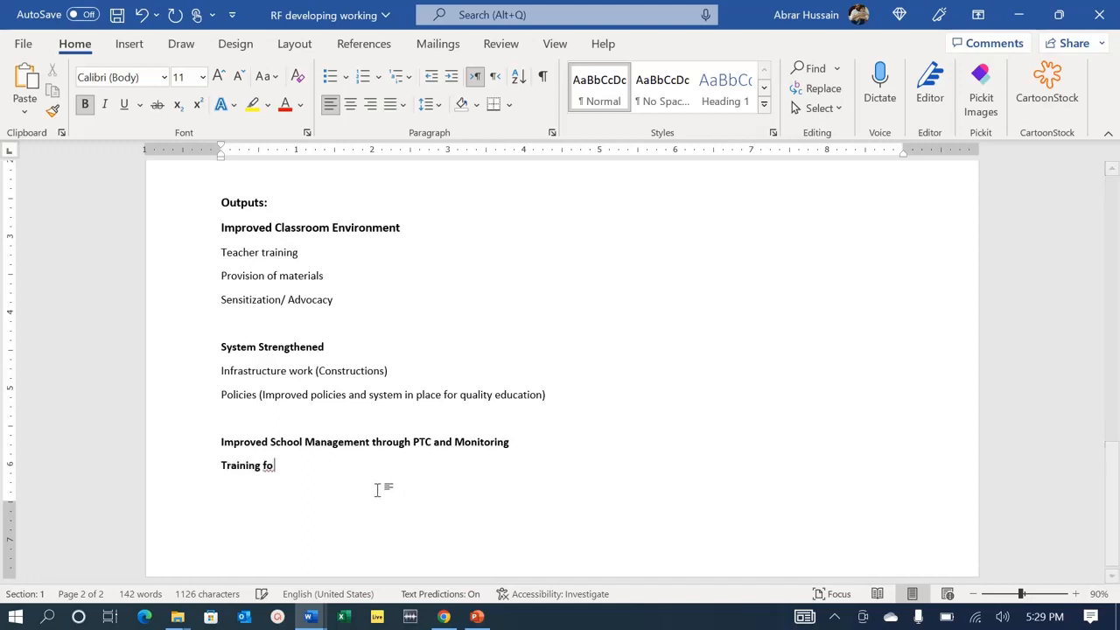
pyautogui.write(' PTC')
pyautogui.hotkey('ctrl', 'shift', 'Right')
pyautogui.write('of')
pyautogui.press('End')
pyautogui.press('Return')
# Add "Revitalization of PTCs" below "Training of PTC", correcting the misspelled first word with the spelling suggestion.
pyautogui.write('Rev')
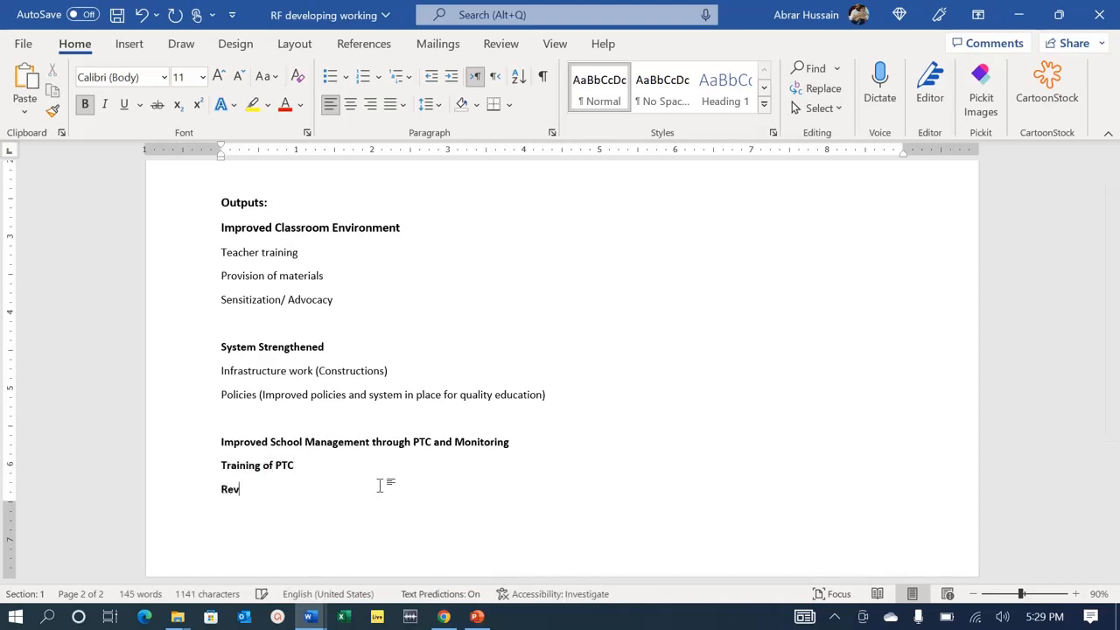
pyautogui.write('istalziation')
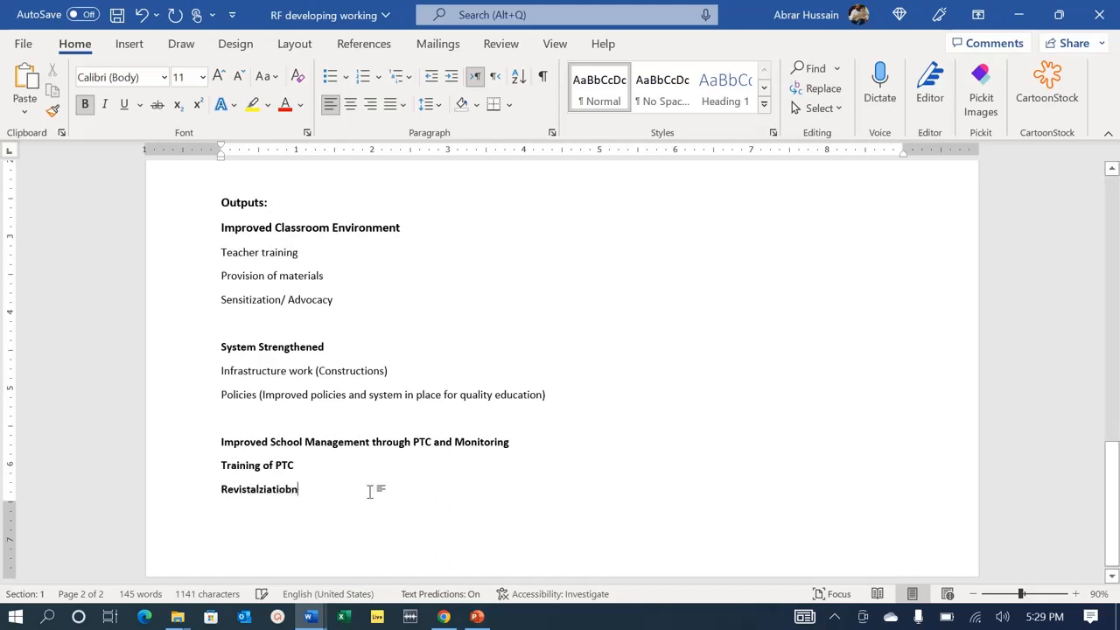
pyautogui.press('BackSpace')
pyautogui.write('of PTCs')
pyautogui.scroll(-3, 361, 490)
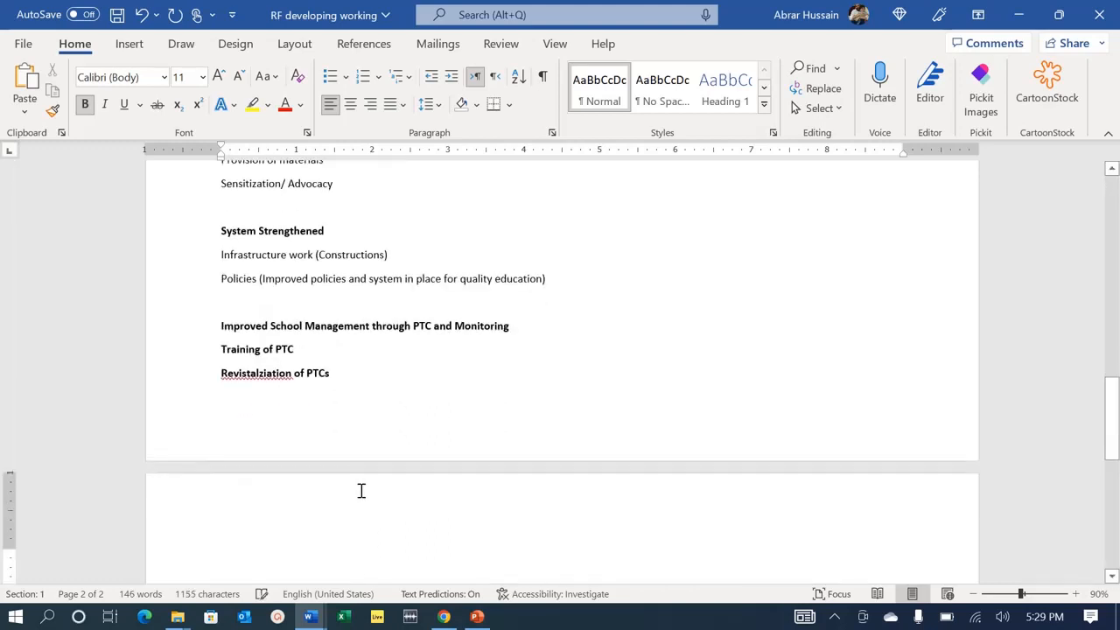
pyautogui.click(246, 376)
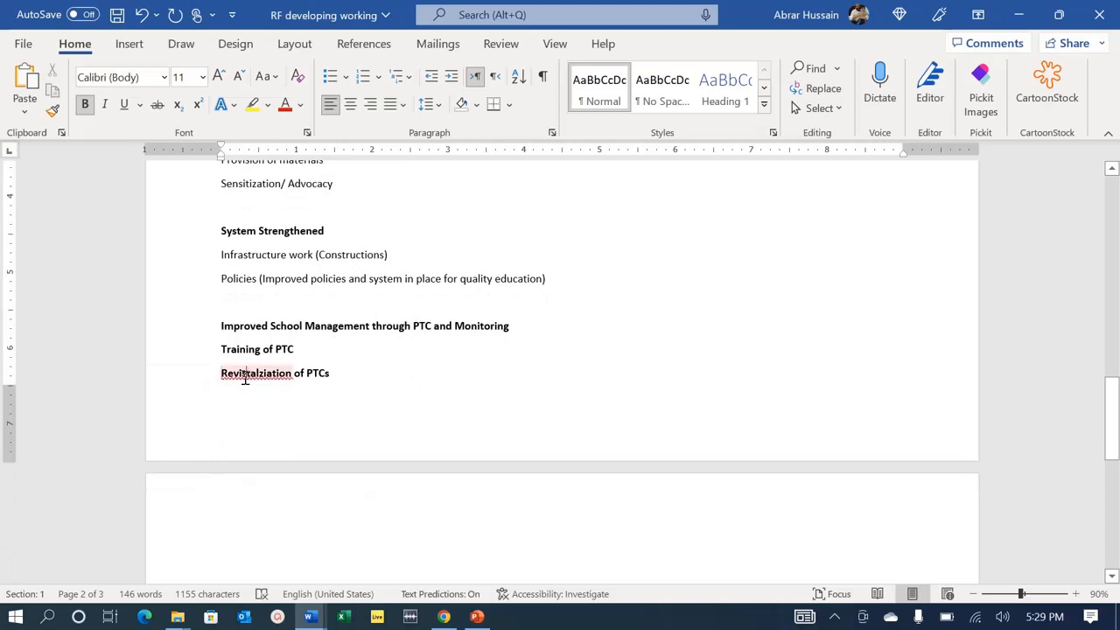
pyautogui.rightClick(246, 377)
pyautogui.click(343, 117)
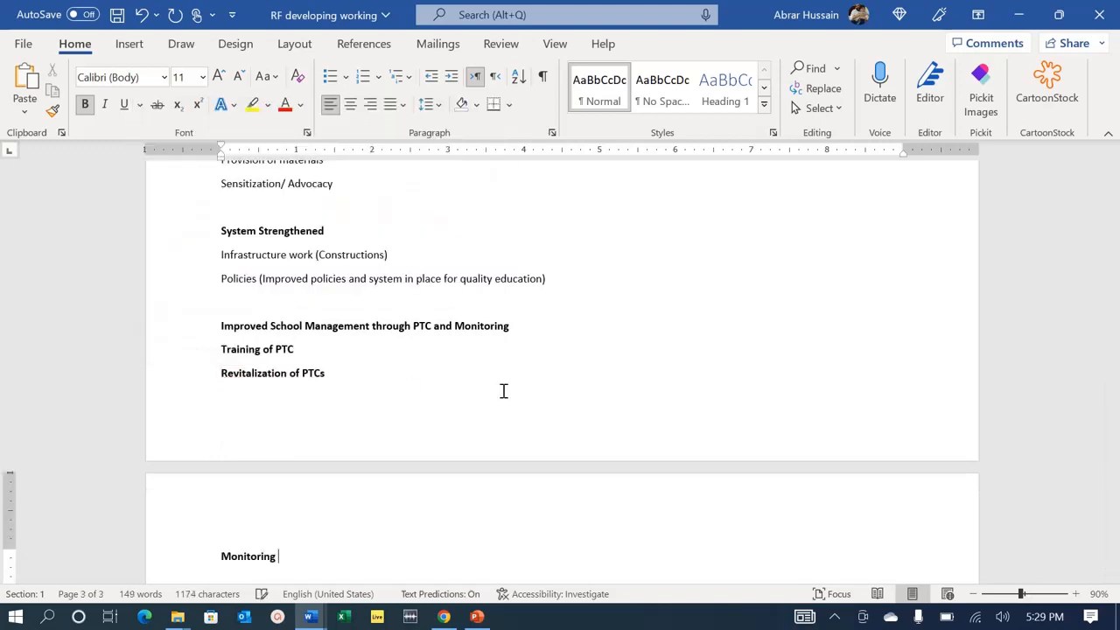
# Enter "Monitoring systems in place for school management and teaching" as the third line under the school management heading.
pyautogui.write('systems in place for school management and')
pyautogui.hotkey('ctrl', 'shift', 'Left')
pyautogui.press('Right')
pyautogui.write('teaching')
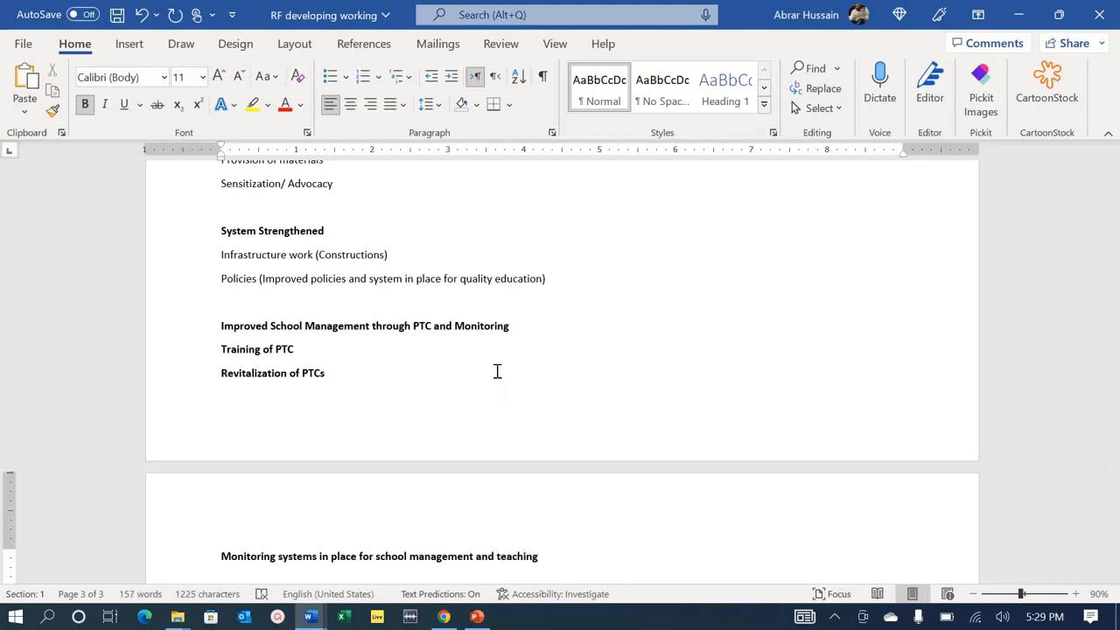
# Remove the bold formatting from the three output lines below "Improved School Management through PTC and Monitoring".
pyautogui.hotkey('shift', 'Up')
pyautogui.hotkey('shift', 'Up')
pyautogui.hotkey('shift', 'Up')
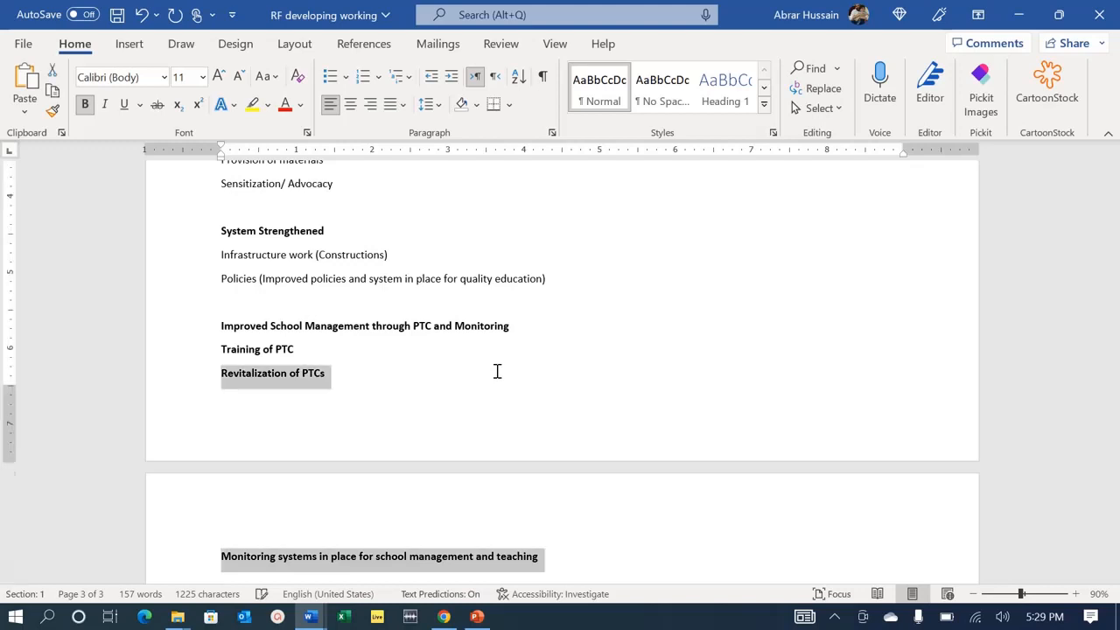
pyautogui.hotkey('ctrl', 'b')
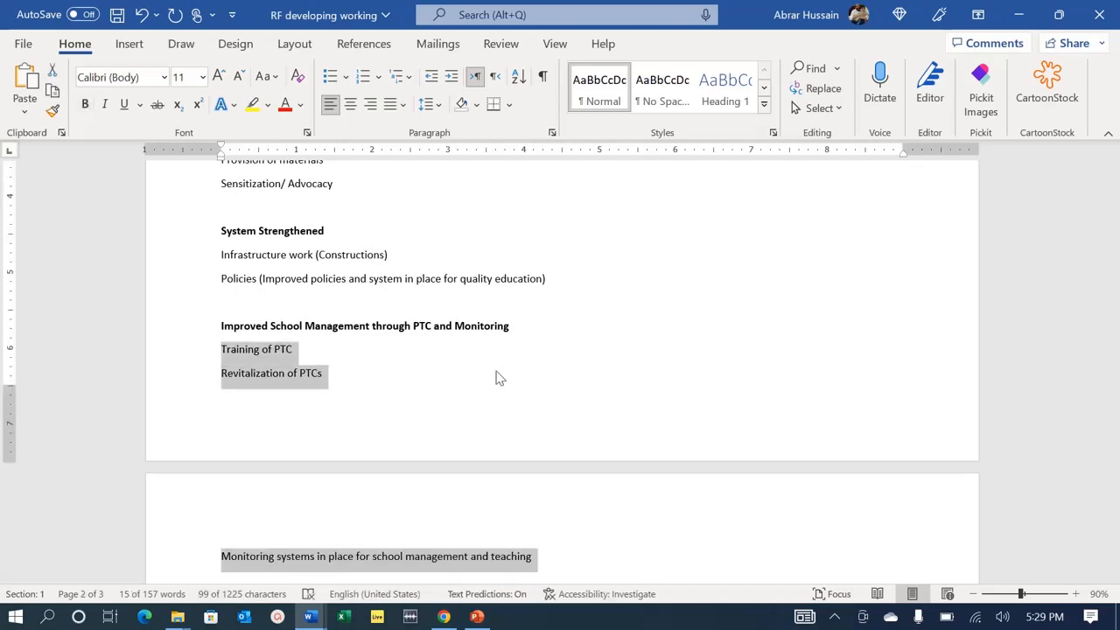
pyautogui.press('Down')
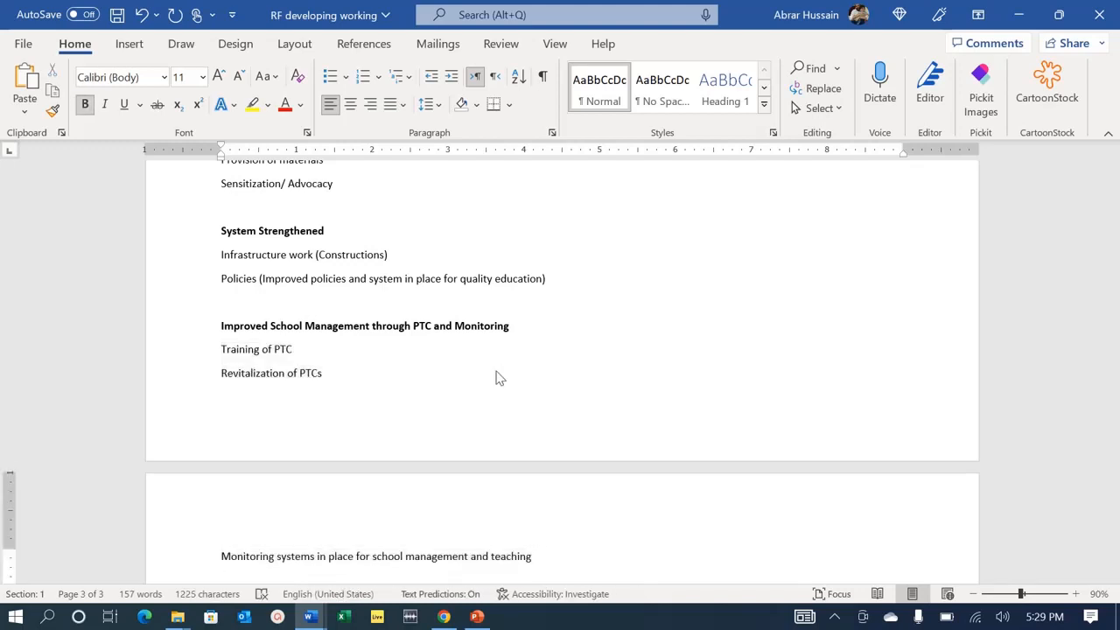
# Select the whole Outputs section, from its heading down to the monitoring systems line.
pyautogui.scroll(3, 378, 321)
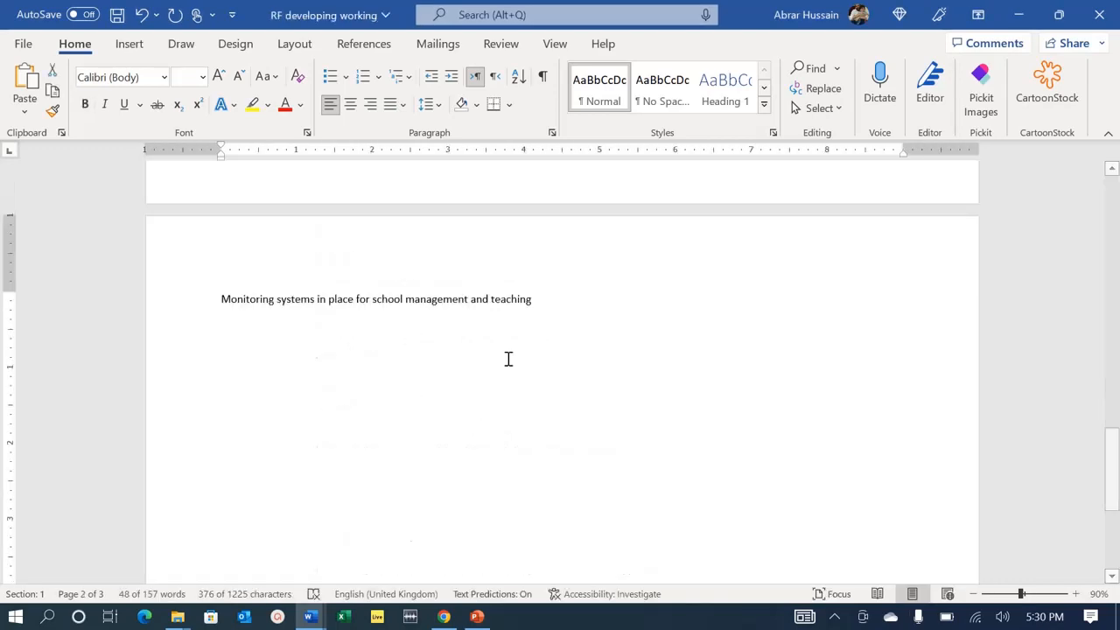
pyautogui.hotkey('shift', 'Up')
pyautogui.hotkey('shift', 'Up')
pyautogui.hotkey('shift', 'Up')
pyautogui.hotkey('shift', 'Up')
pyautogui.hotkey('shift', 'Up')
pyautogui.hotkey('shift', 'Up')
pyautogui.hotkey('shift', 'Up')
pyautogui.hotkey('shift', 'Up')
pyautogui.hotkey('shift', 'Up')
pyautogui.hotkey('shift', 'Up')
pyautogui.hotkey('shift', 'Up')
pyautogui.hotkey('shift', 'Up')
pyautogui.hotkey('shift', 'Up')
pyautogui.hotkey('shift', 'Up')
# Delete the empty row above the Output 1 to Output 5 headings in the Results Framework table.
pyautogui.scroll(10, 537, 357)
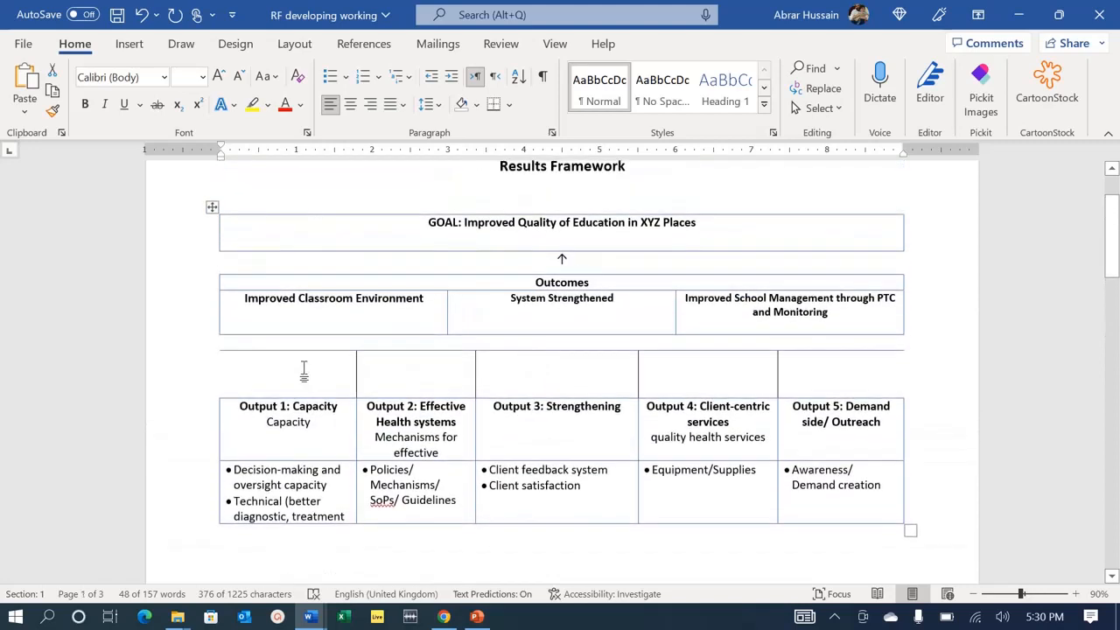
pyautogui.click(304, 372)
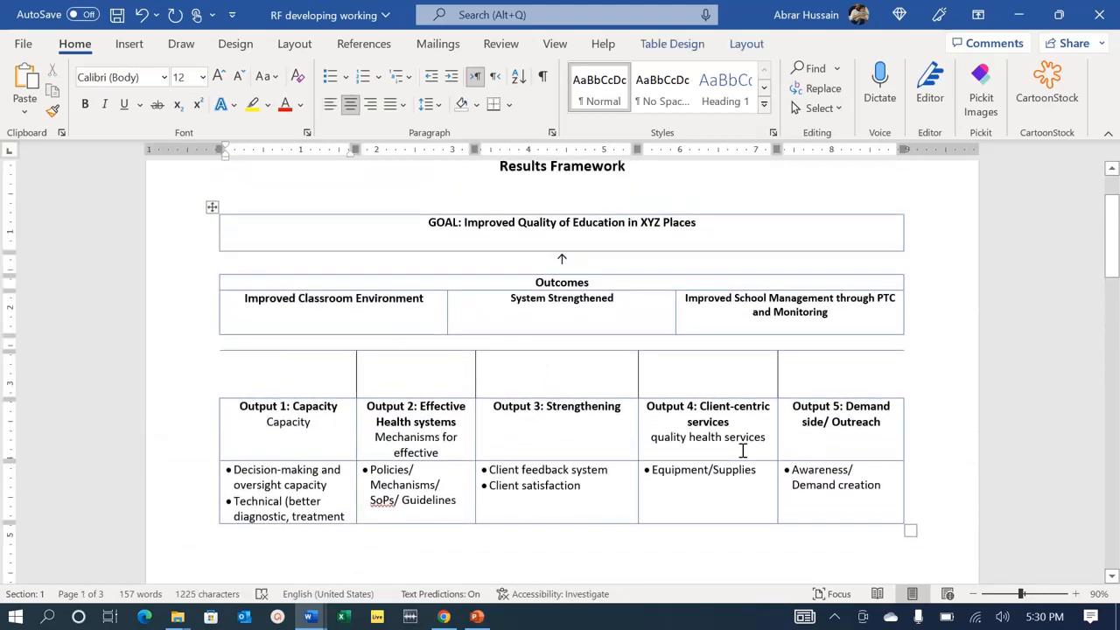
pyautogui.press('Down')
pyautogui.press('Down')
pyautogui.press('Up')
pyautogui.press('Up')
pyautogui.click(172, 368)
pyautogui.press('BackSpace')
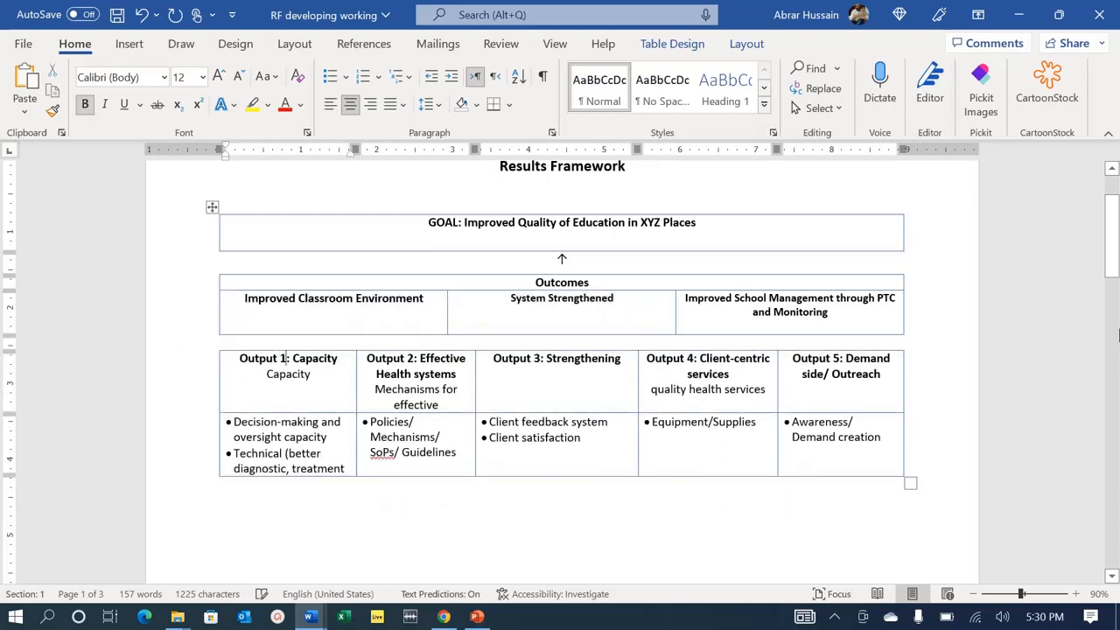
# Check the output lines under "Improved Classroom Environment" in Document4 and return to the Results Framework document.
pyautogui.press('Down')
pyautogui.hotkey('alt', 'Tab')
pyautogui.click(401, 305)
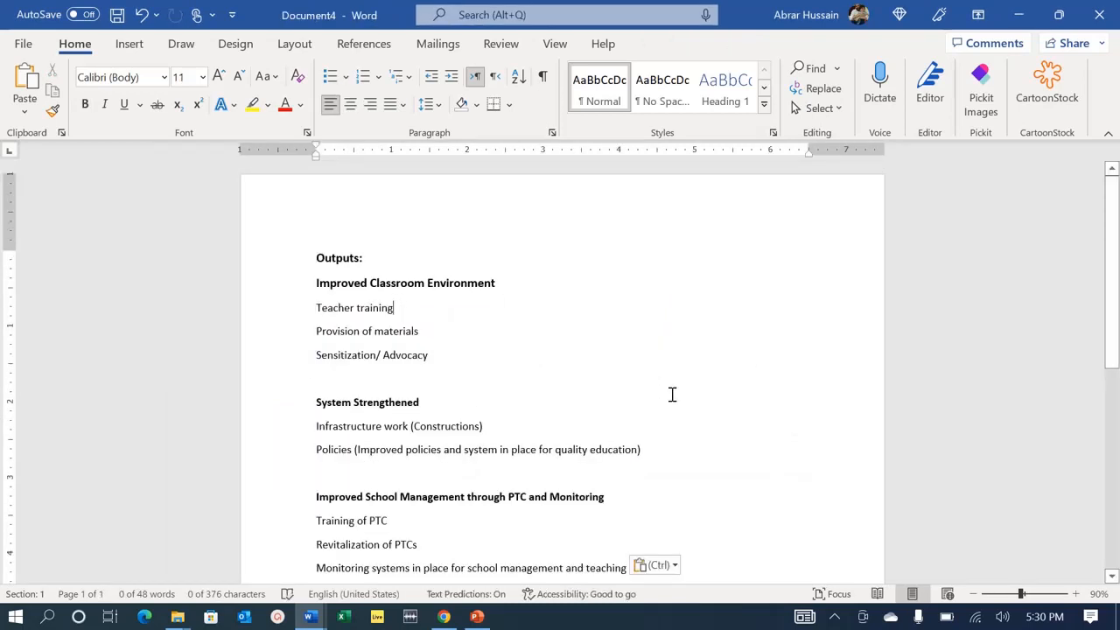
pyautogui.hotkey('alt', 'Tab')
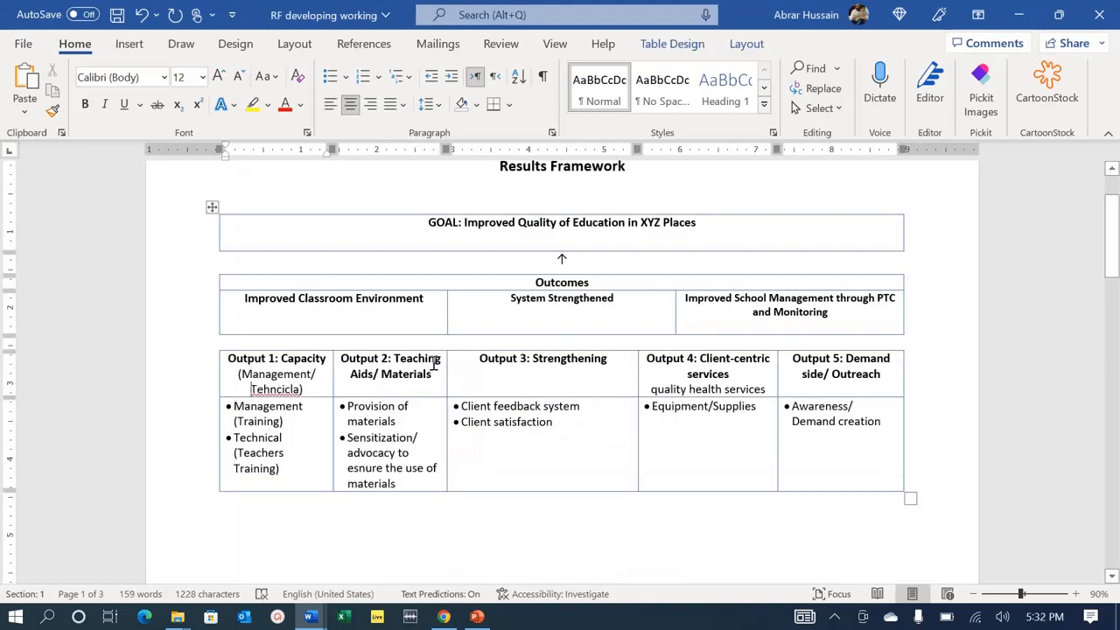
# Correct the misspelled word below "Output 1: Capacity" so the text in brackets reads "(Management/ Technical)".
pyautogui.press('BackSpace')
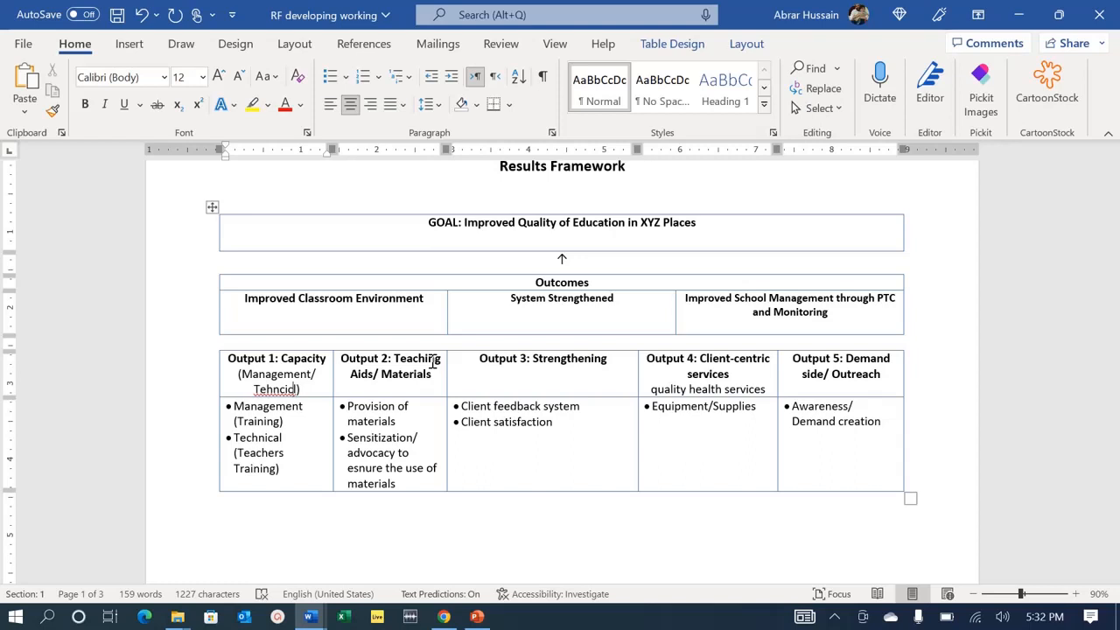
pyautogui.press('BackSpace')
pyautogui.press('Right')
pyautogui.press('Right')
pyautogui.write('a')
pyautogui.press('Right')
pyautogui.press('Right')
pyautogui.press('Up')
pyautogui.write('c')
pyautogui.press('Down')
pyautogui.press('Up')
pyautogui.press('Up')
pyautogui.press('Up')
pyautogui.press('Up')
pyautogui.press('Right')
pyautogui.press('Right')
pyautogui.press('Right')
pyautogui.press('Right')
pyautogui.press('Right')
pyautogui.press('Right')
pyautogui.press('Right')
pyautogui.press('Right')
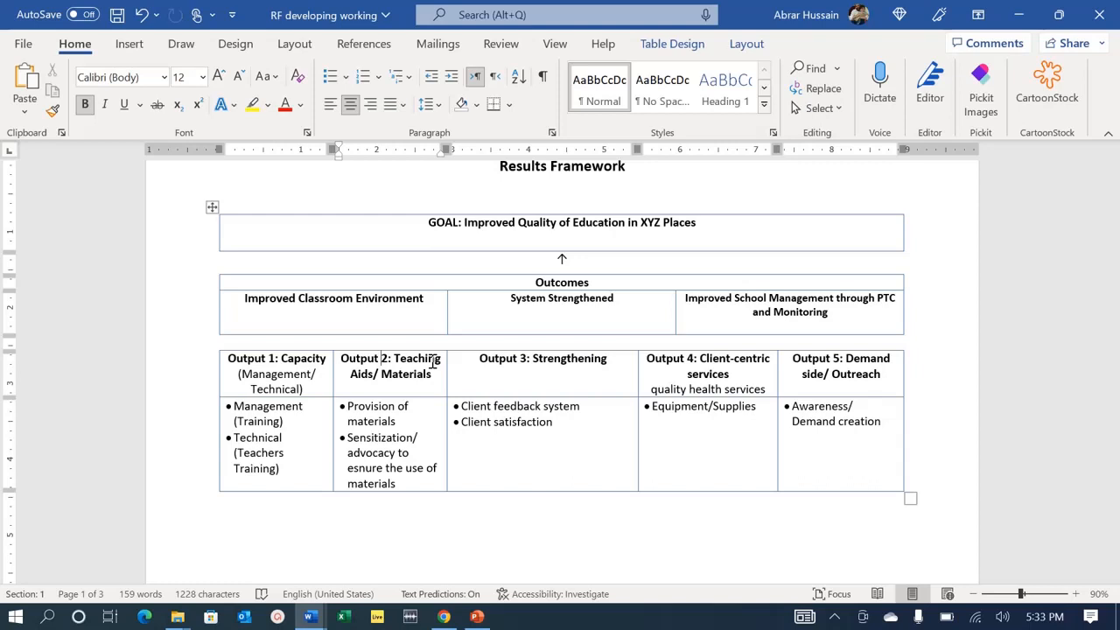
# Copy the infrastructure work (constructions) line under "System Strengthened" in Document4 and return to the Results Framework document.
pyautogui.hotkey('alt', 'Tab')
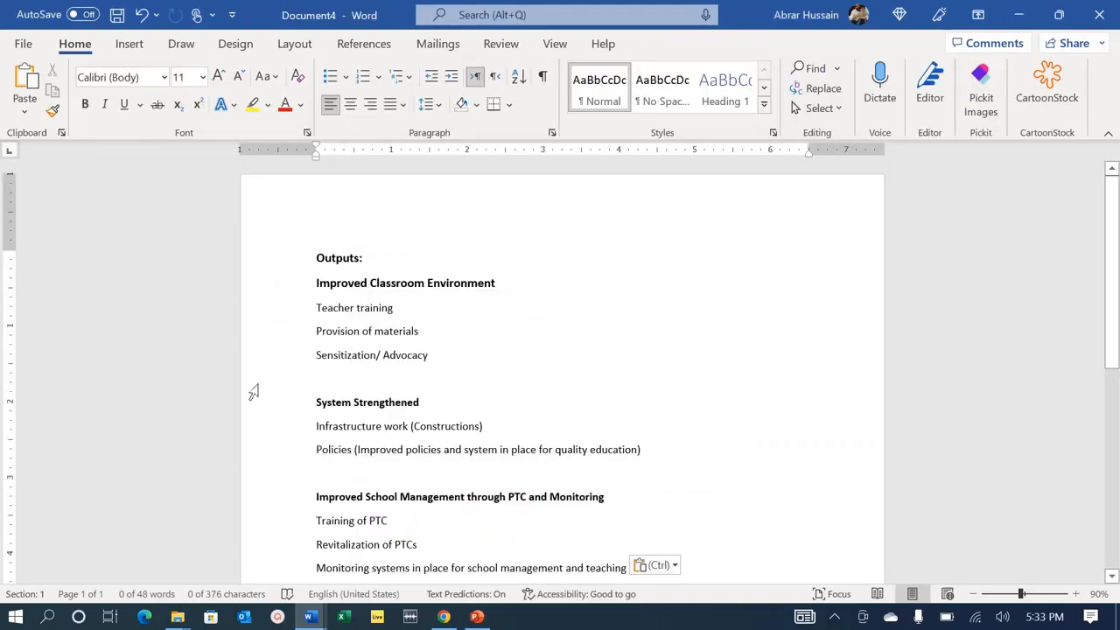
pyautogui.hotkey('alt', 'Tab')
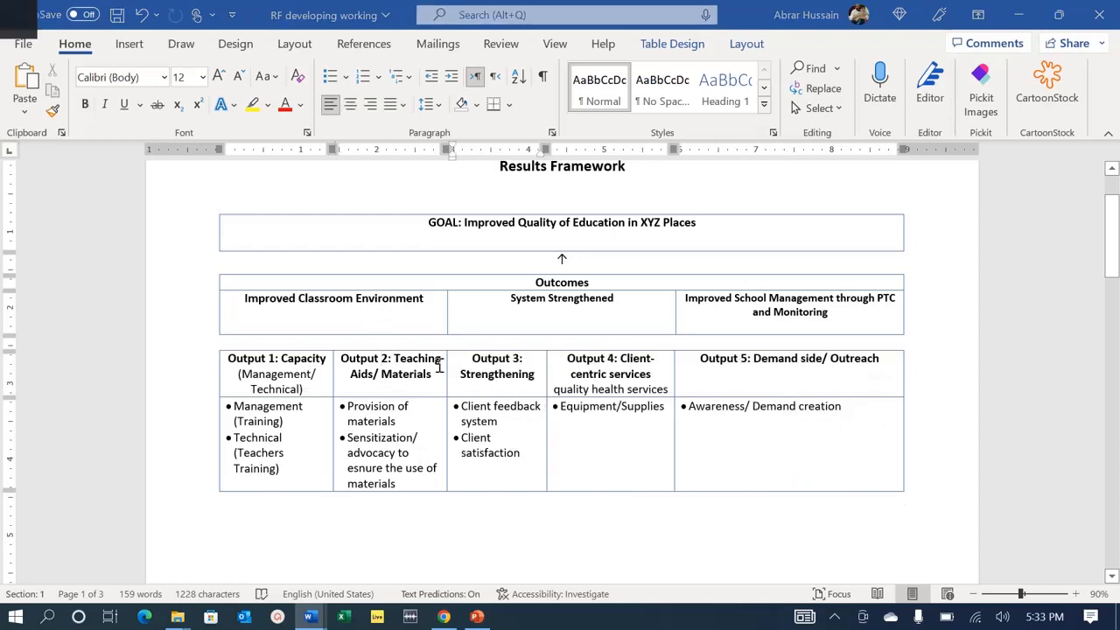
pyautogui.hotkey('alt', 'Tab')
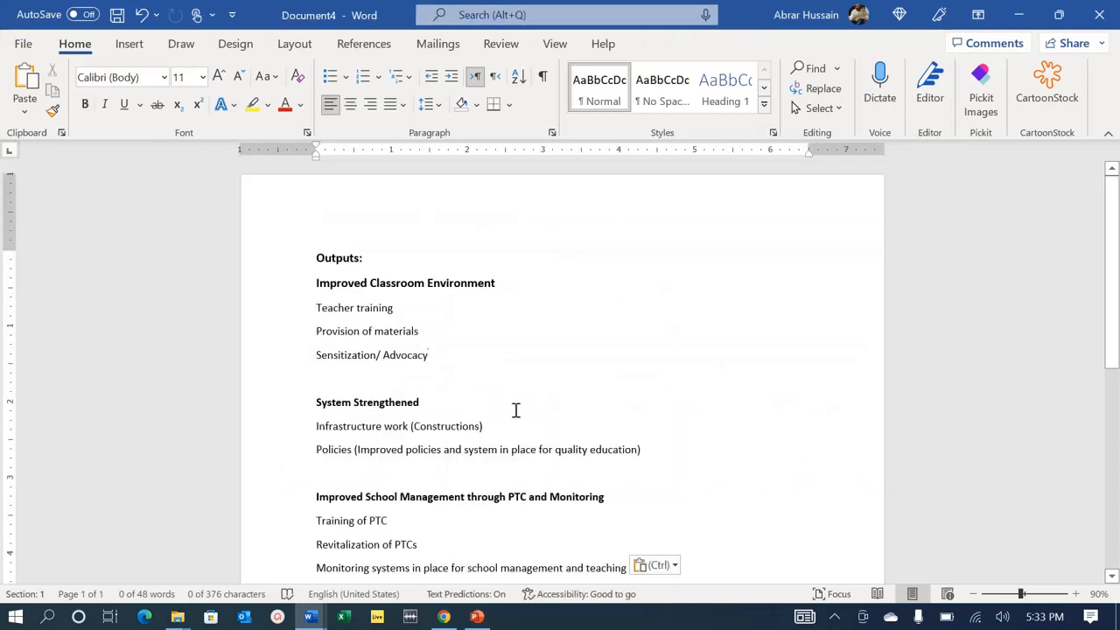
pyautogui.scroll(-2, 469, 398)
pyautogui.moveTo(308, 355); pyautogui.dragTo(480, 357)
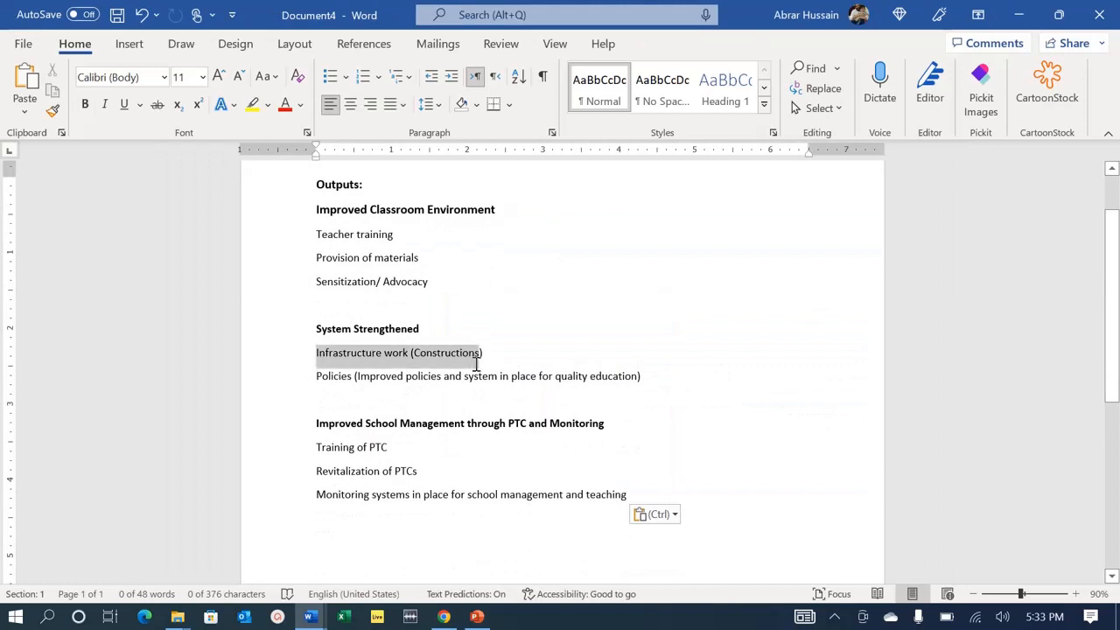
pyautogui.hotkey('ctrl', 'c')
pyautogui.hotkey('alt', 'Tab')
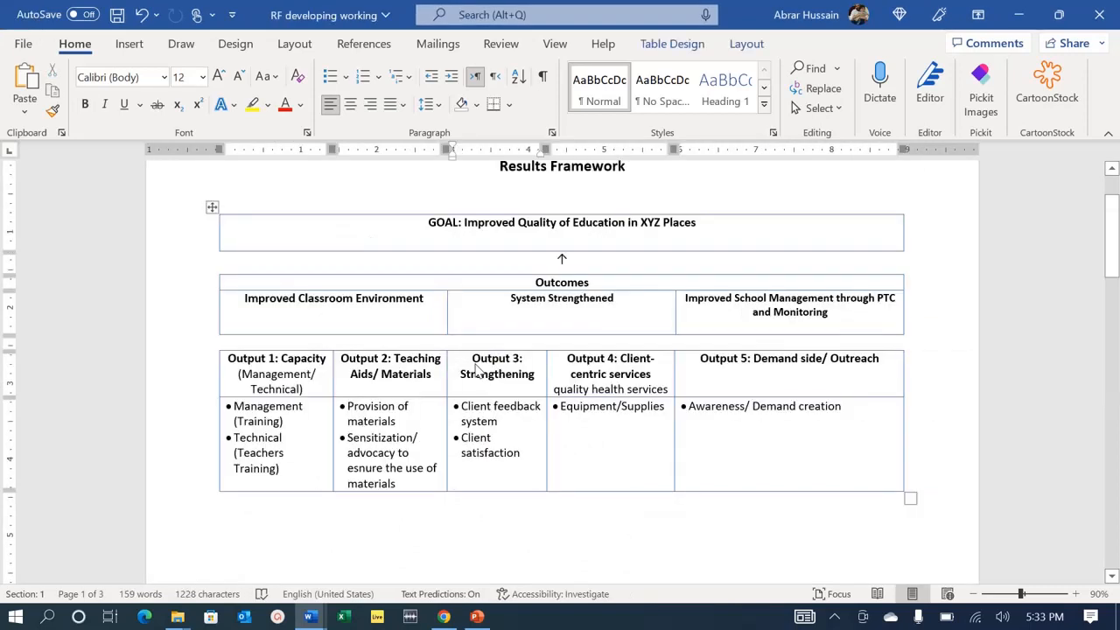
# Extend the Output 3 heading to "Strengthening of Schools" and replace its first bullet with "Constriction of classrooms".
pyautogui.click(710, 374)
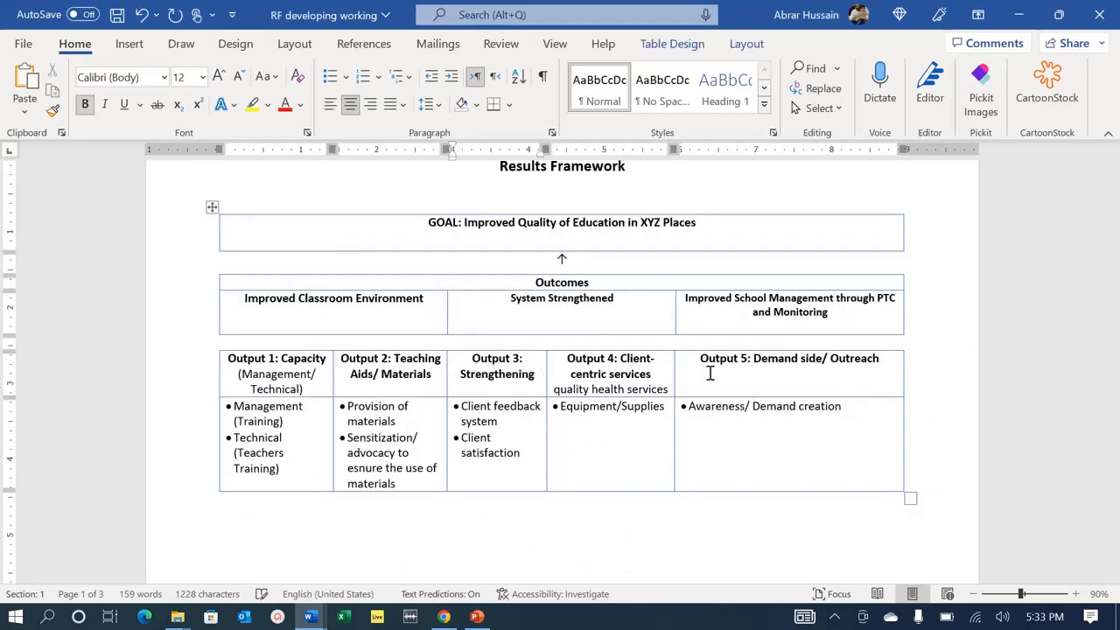
pyautogui.write('of Schools')
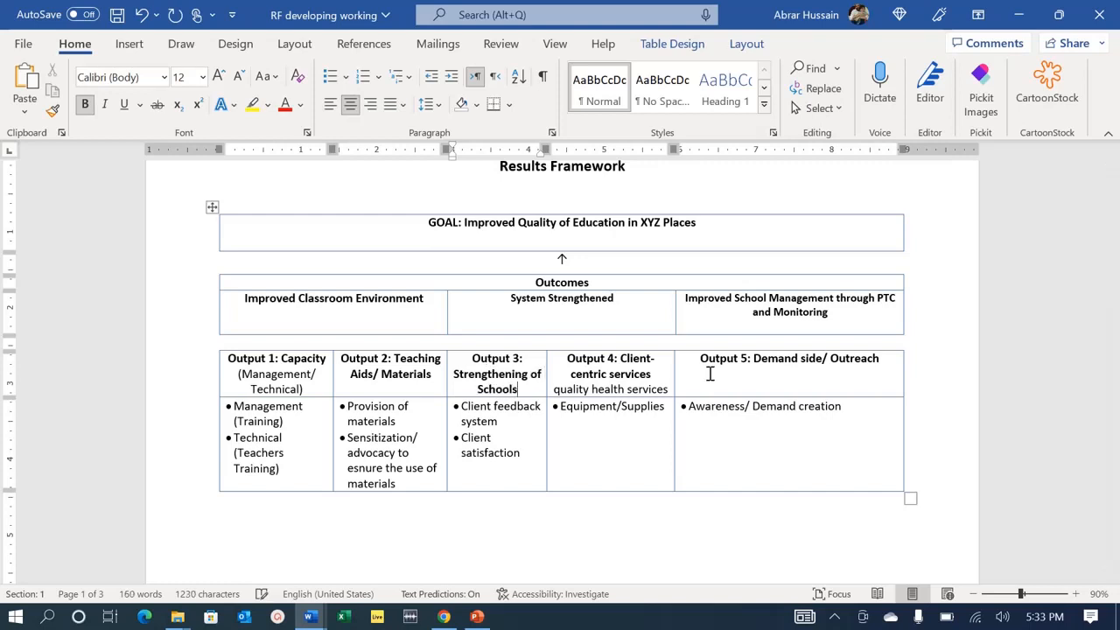
pyautogui.press('Down')
pyautogui.press('Down')
pyautogui.hotkey('ctrl', 'shift', 'Up')
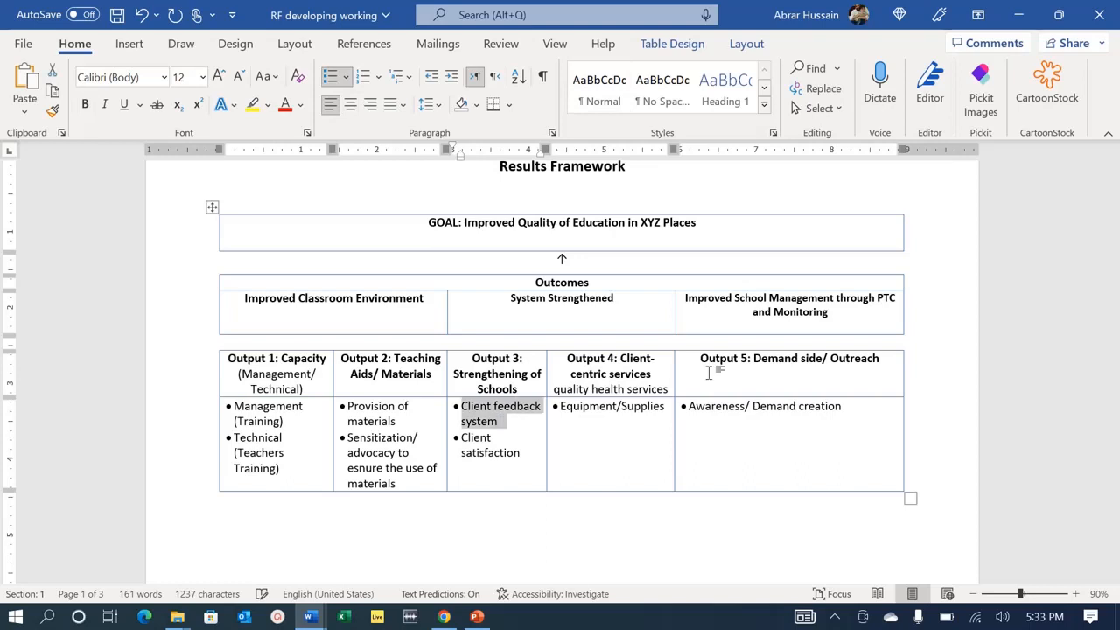
pyautogui.write('Constriction of')
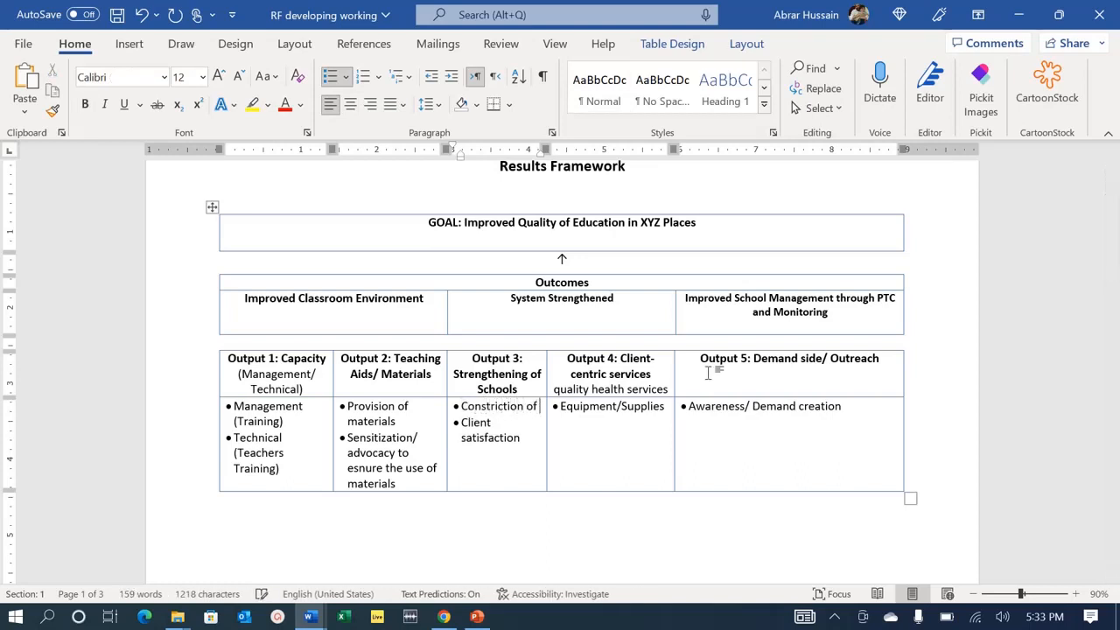
pyautogui.write(' classrooms')
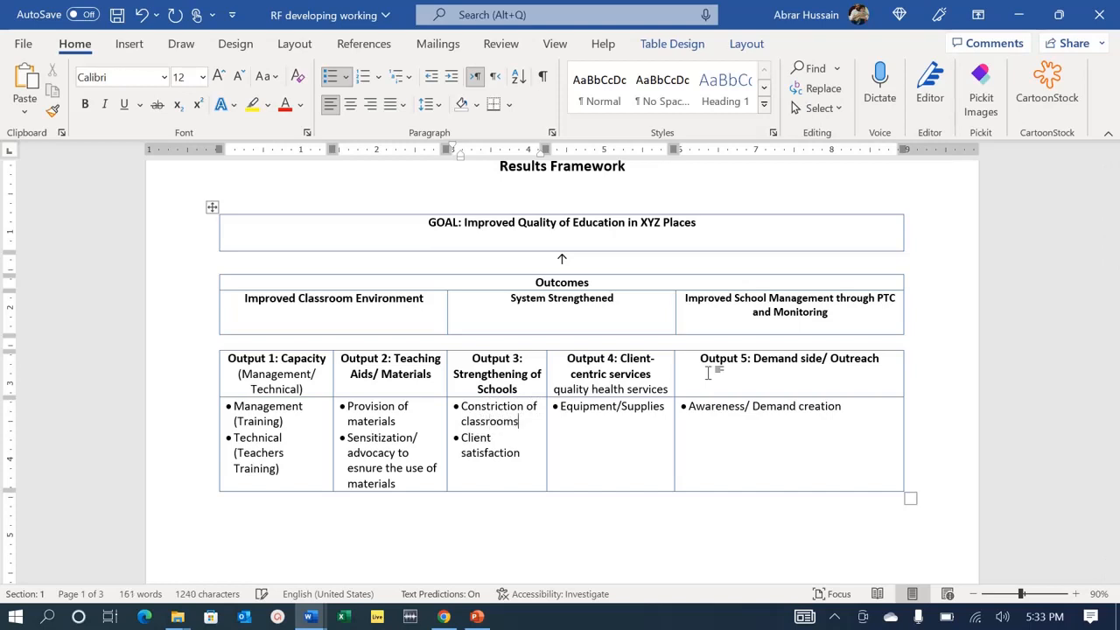
# Replace the client satisfaction bullet under Output 3 with the bullets "Constriction of Toilets and" and "Sanitation work".
pyautogui.press('Down')
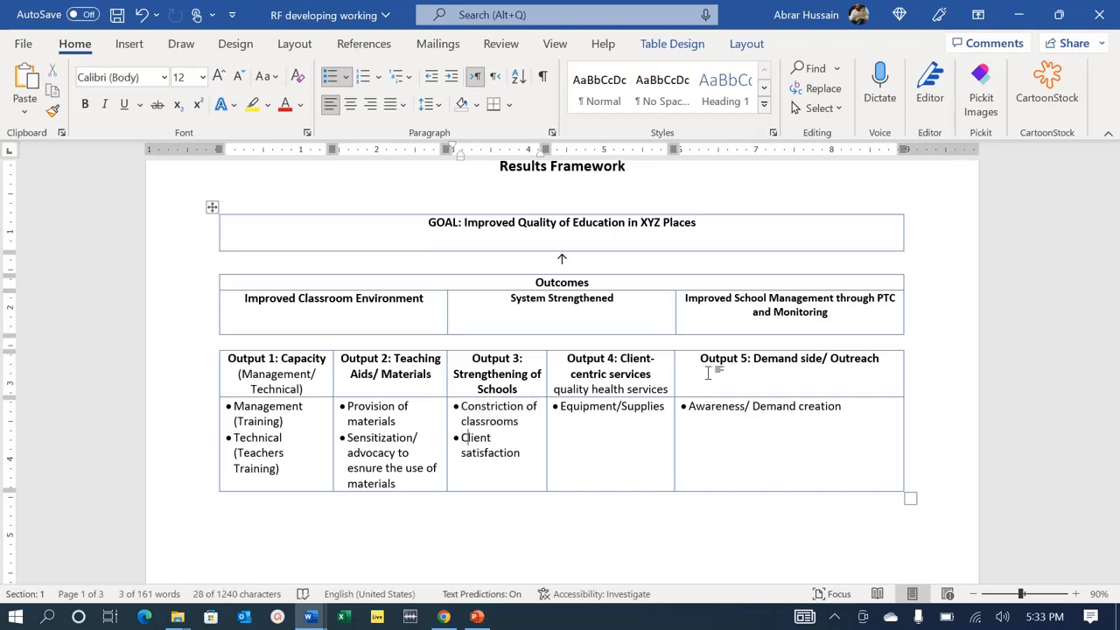
pyautogui.hotkey('shift', 'Down')
pyautogui.hotkey('ctrl', 'v')
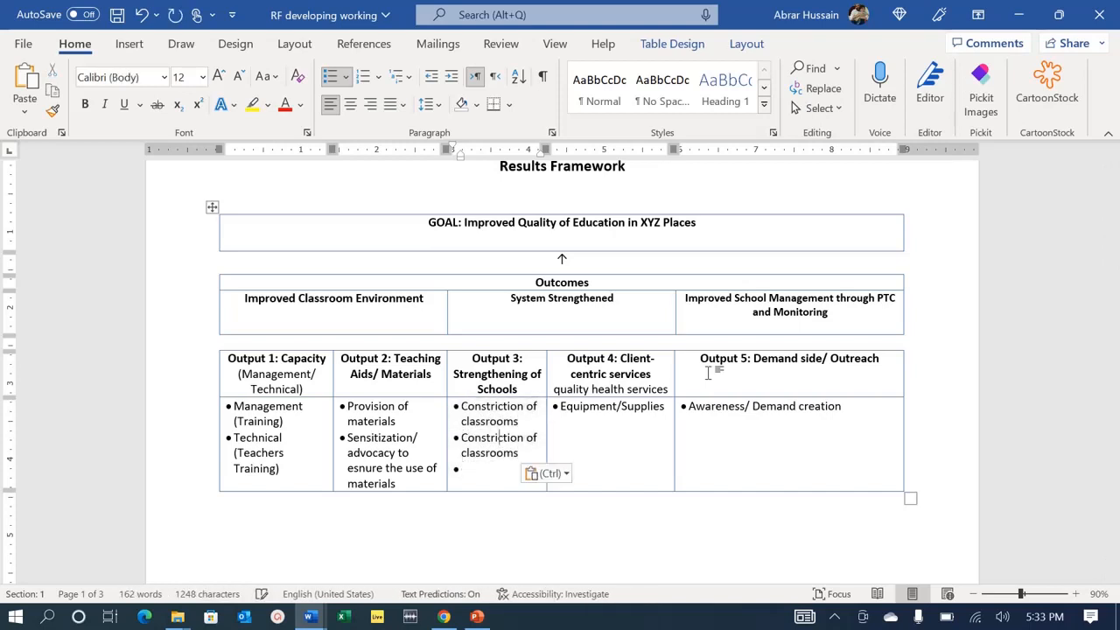
pyautogui.hotkey('ctrl', 'shift', 'Left')
pyautogui.write('To')
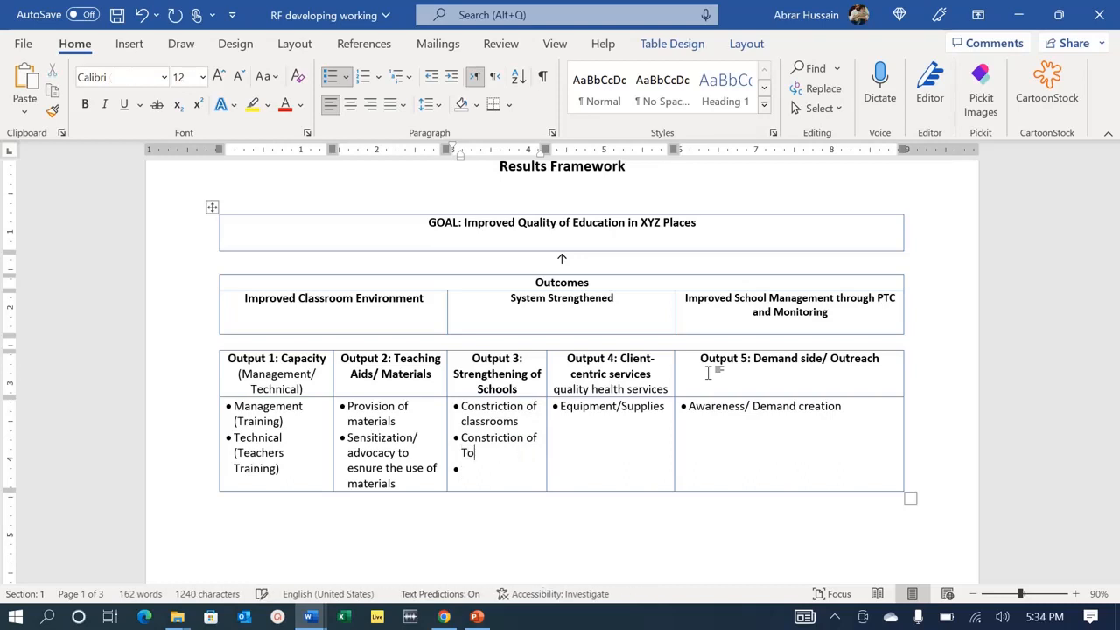
pyautogui.write('ilets and ')
pyautogui.write('Sanixation work')
pyautogui.hotkey('ctrl', 'Left')
pyautogui.hotkey('ctrl', 'Left')
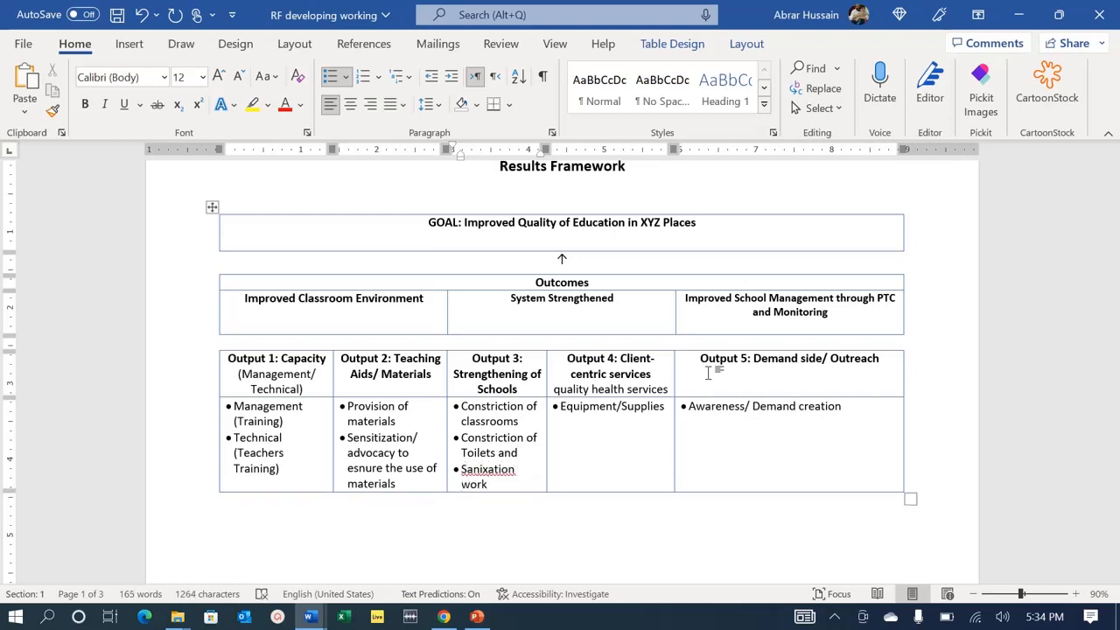
pyautogui.press('BackSpace')
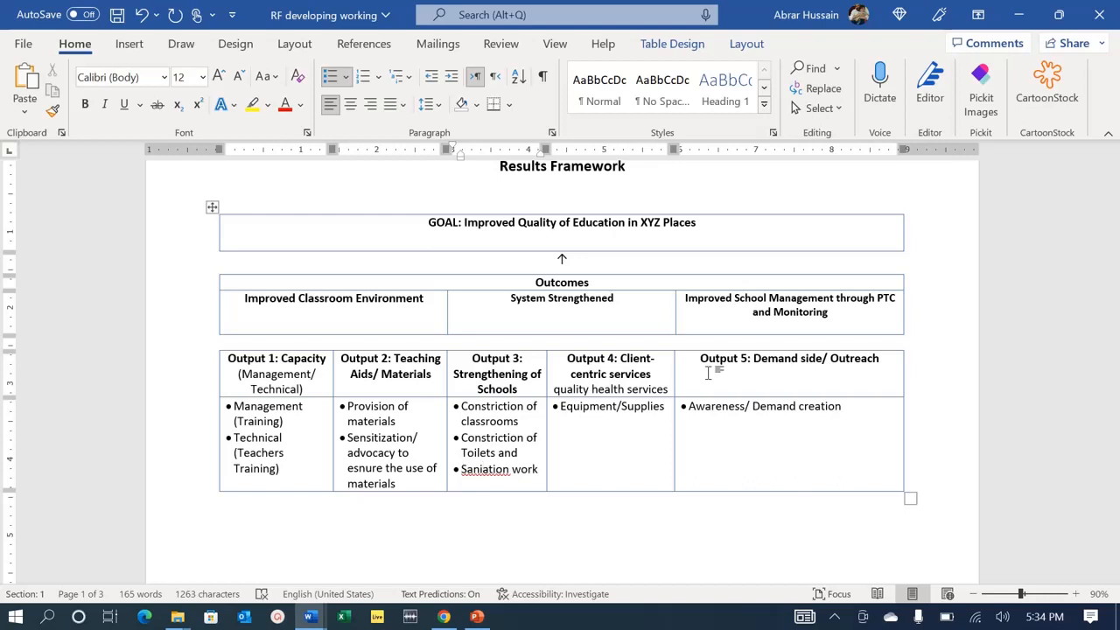
pyautogui.write('t')
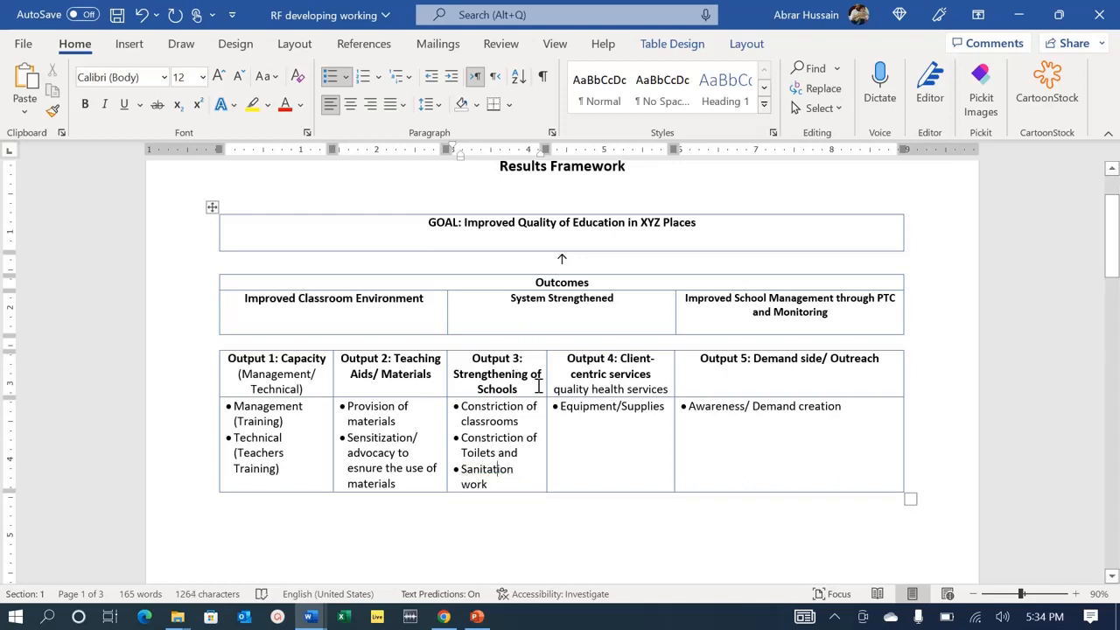
# Check the policies line in Document4 and replace the Output 4 heading's wording, including its health services line, with "Policies and Systems".
pyautogui.click(538, 386)
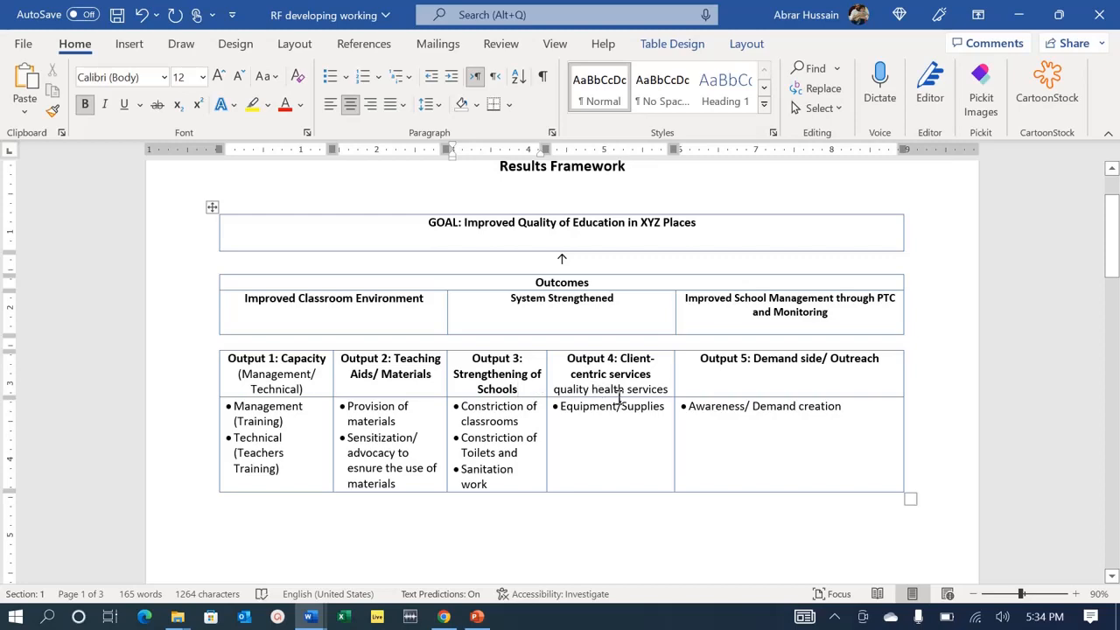
pyautogui.hotkey('alt', 'Tab')
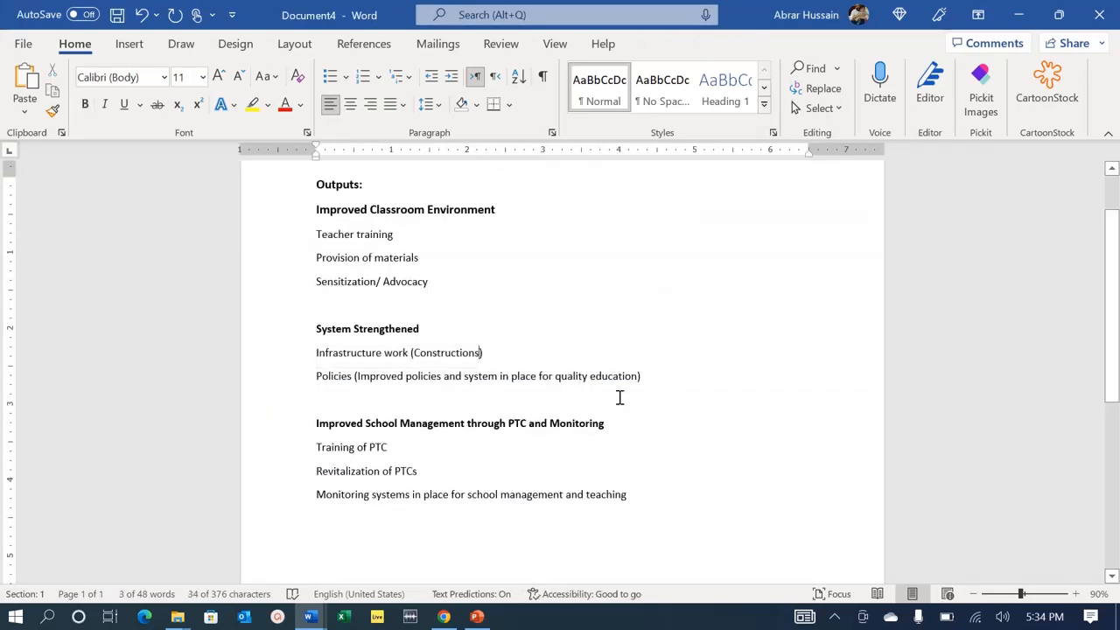
pyautogui.hotkey('alt', 'Tab')
pyautogui.press('Tab')
pyautogui.press('Right')
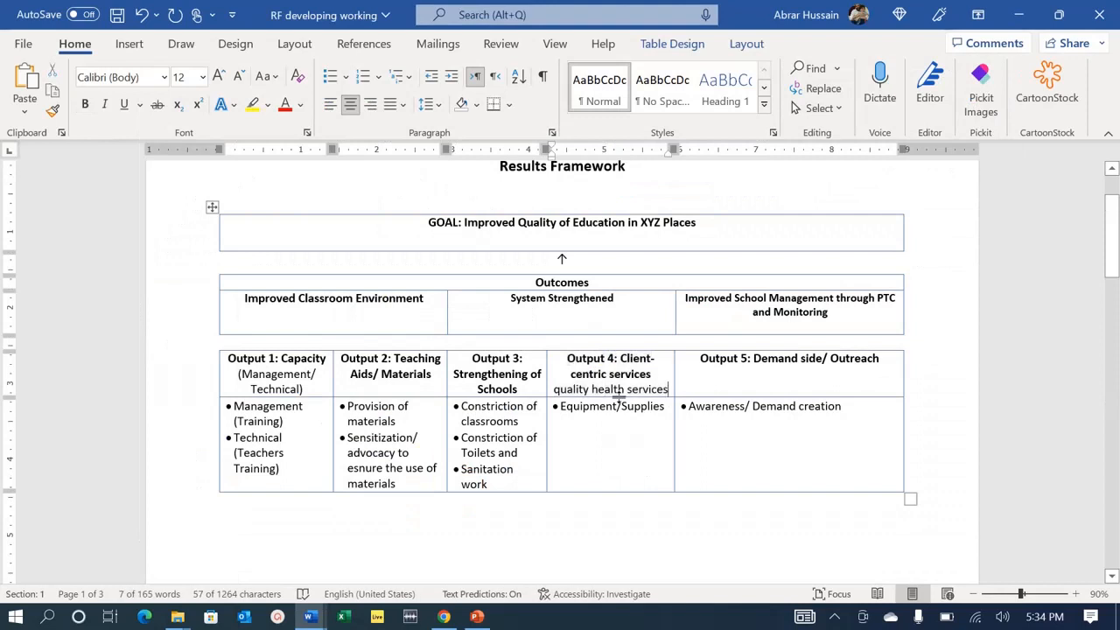
pyautogui.press('Up')
pyautogui.press('Up')
pyautogui.hotkey('ctrl', 'shift', 'Right')
pyautogui.hotkey('ctrl', 'shift', 'Right')
pyautogui.hotkey('ctrl', 'shift', 'Right')
pyautogui.hotkey('ctrl', 'shift', 'Right')
pyautogui.hotkey('ctrl', 'shift', 'Right')
pyautogui.hotkey('ctrl', 'shift', 'Right')
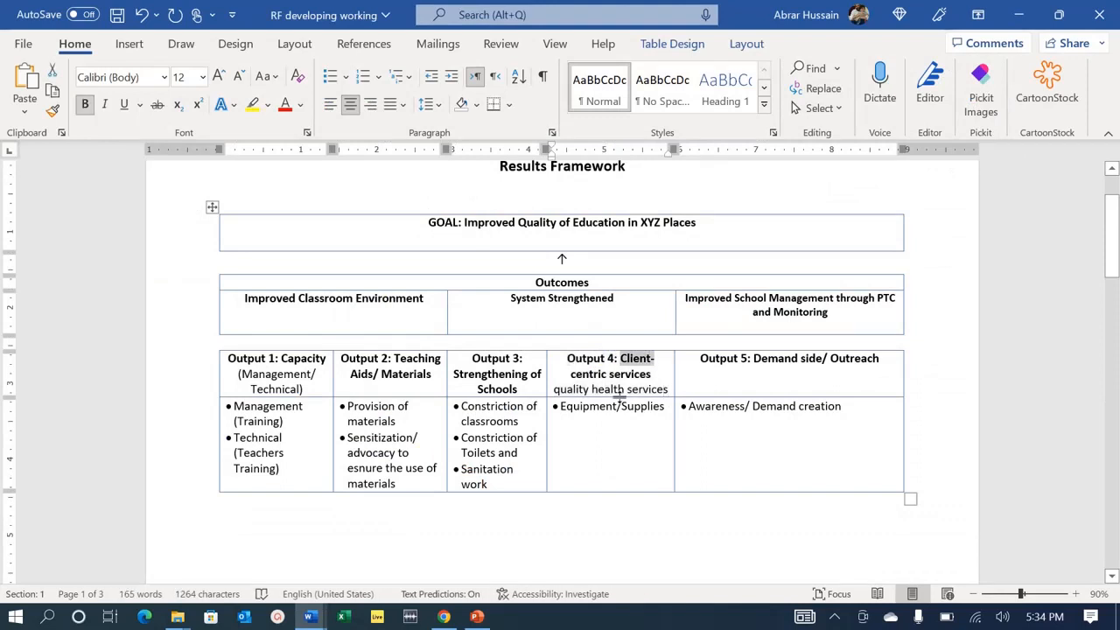
pyautogui.write('Policies and System')
pyautogui.write('s')
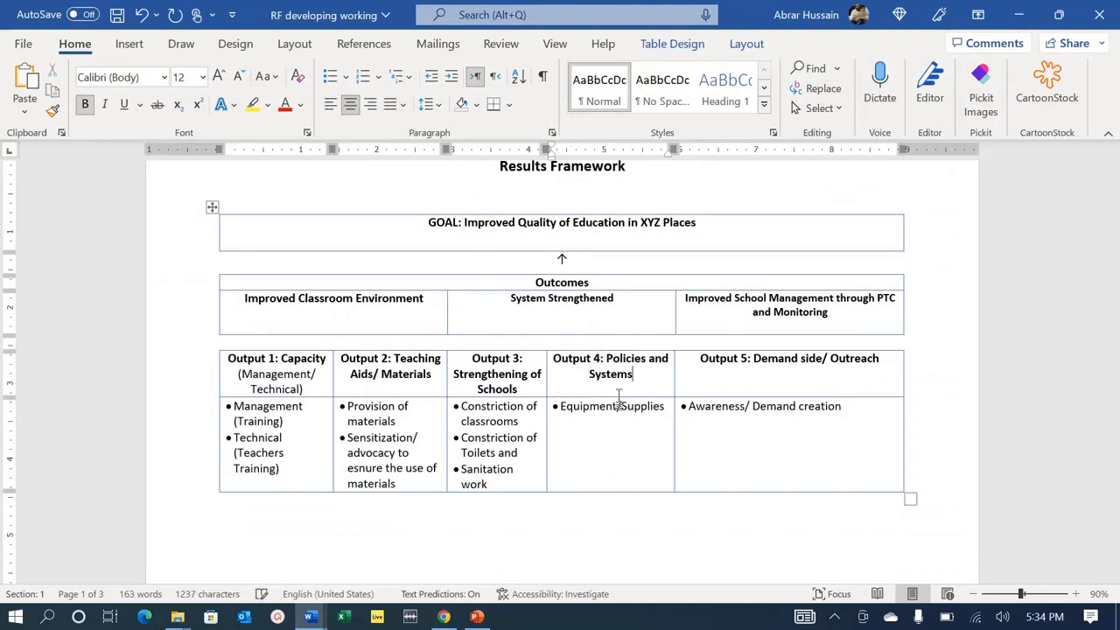
# Replace the equipment bullet under Output 4 with the bullets "Review policies and system" and "Develop Adopt/ Modefy Policies".
pyautogui.press('Down')
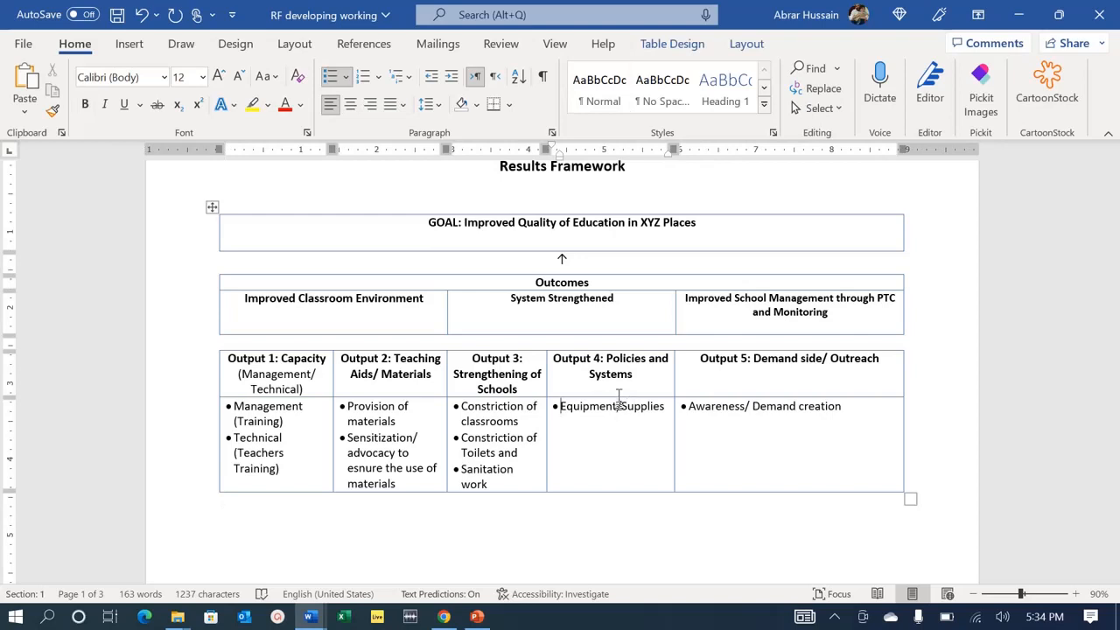
pyautogui.hotkey('shift', 'End')
pyautogui.write('Develop Adopt/ Modefy Policies')
pyautogui.write('Review po')
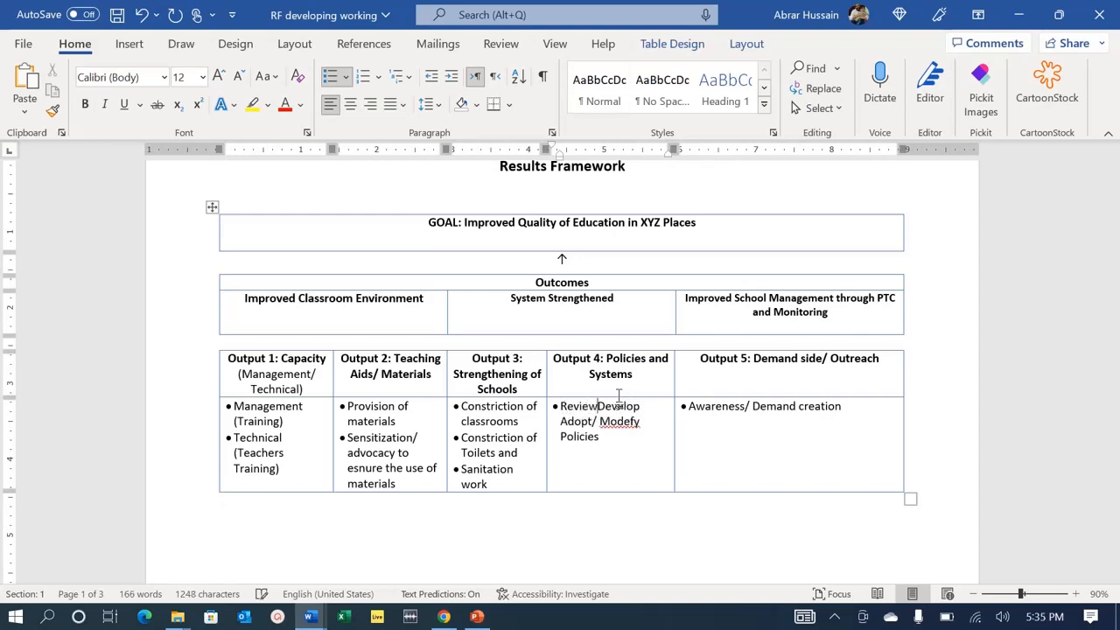
pyautogui.write('licies')
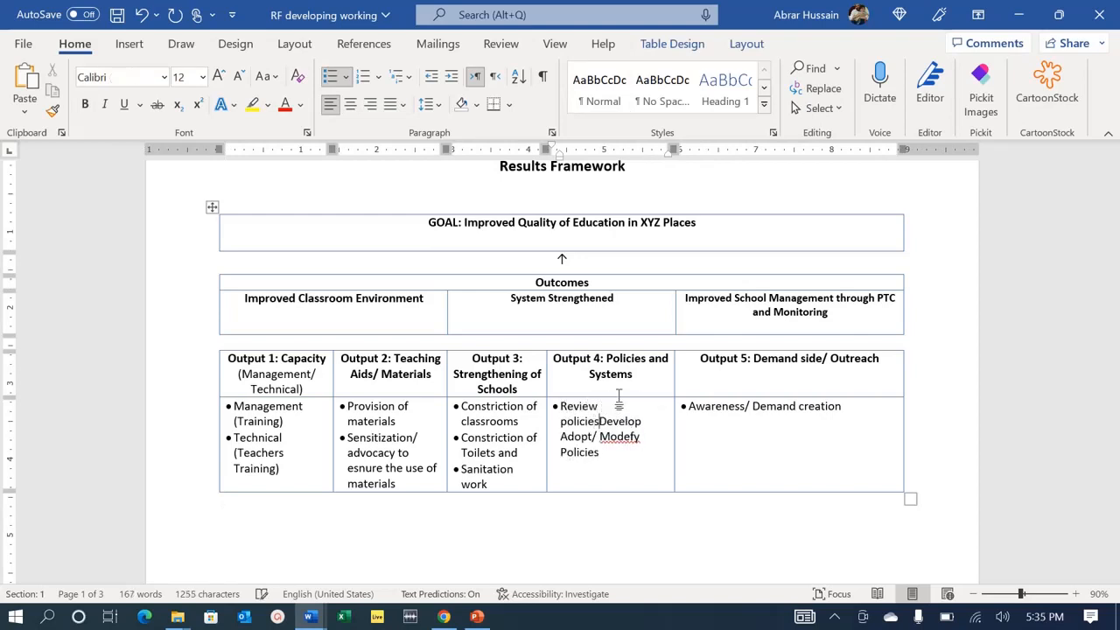
pyautogui.write(' and system')
pyautogui.press('Return')
pyautogui.hotkey('ctrl', 'Right')
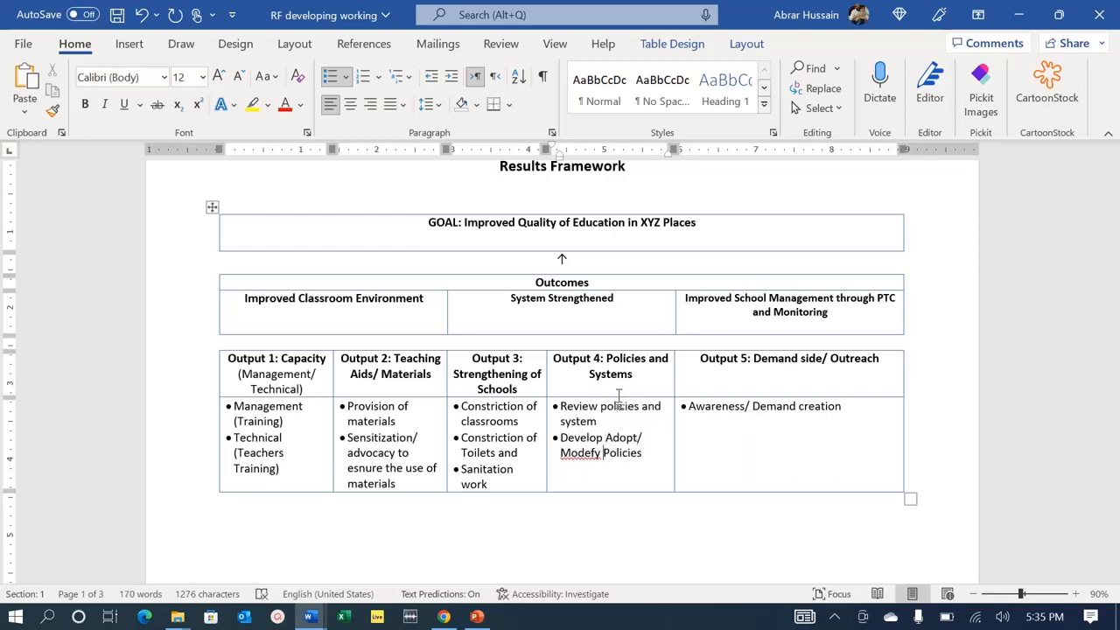
# Correct and extend the second Output 4 bullet to "Develop Adopt/ Modify Policies/ Systems" and add an "Advocacy and" bullet below it.
pyautogui.press('BackSpace')
pyautogui.write('i')
pyautogui.write('/ S')
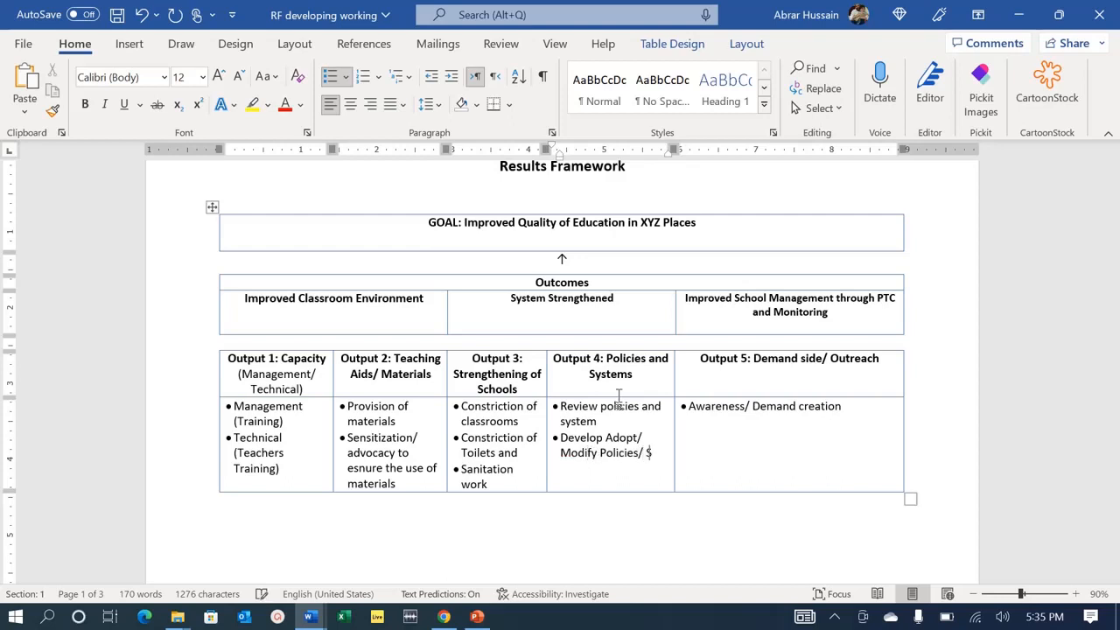
pyautogui.write('ystemsAdvocacy an')
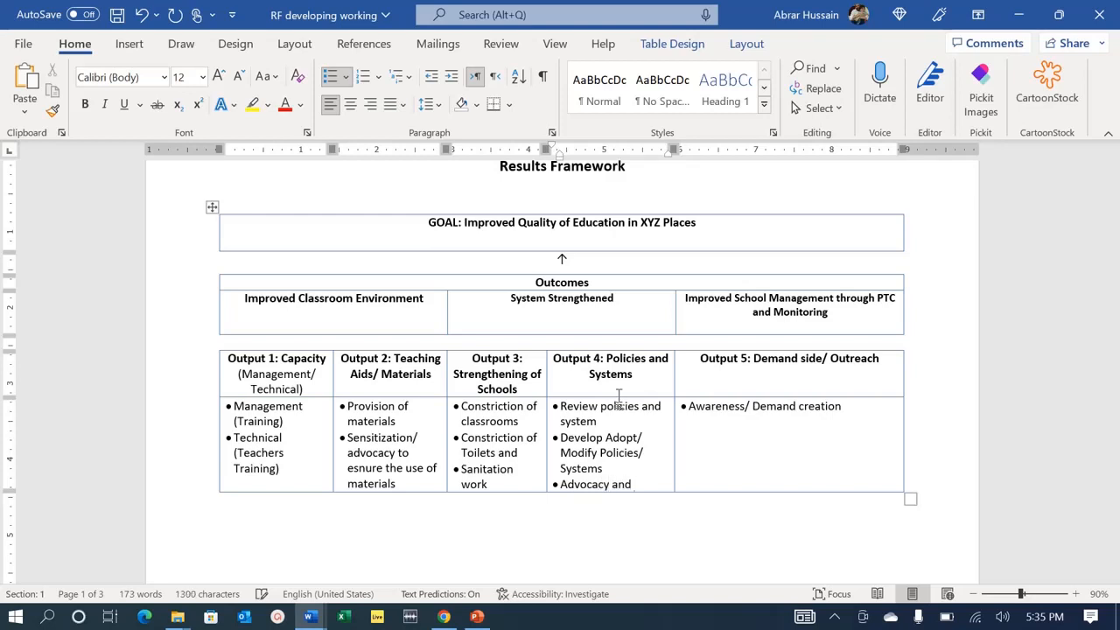
pyautogui.write('d')
# Add the bullet "Notification and implementation of those policies" at the end of the Output 4 list.
pyautogui.press('Return')
pyautogui.write('NotS')
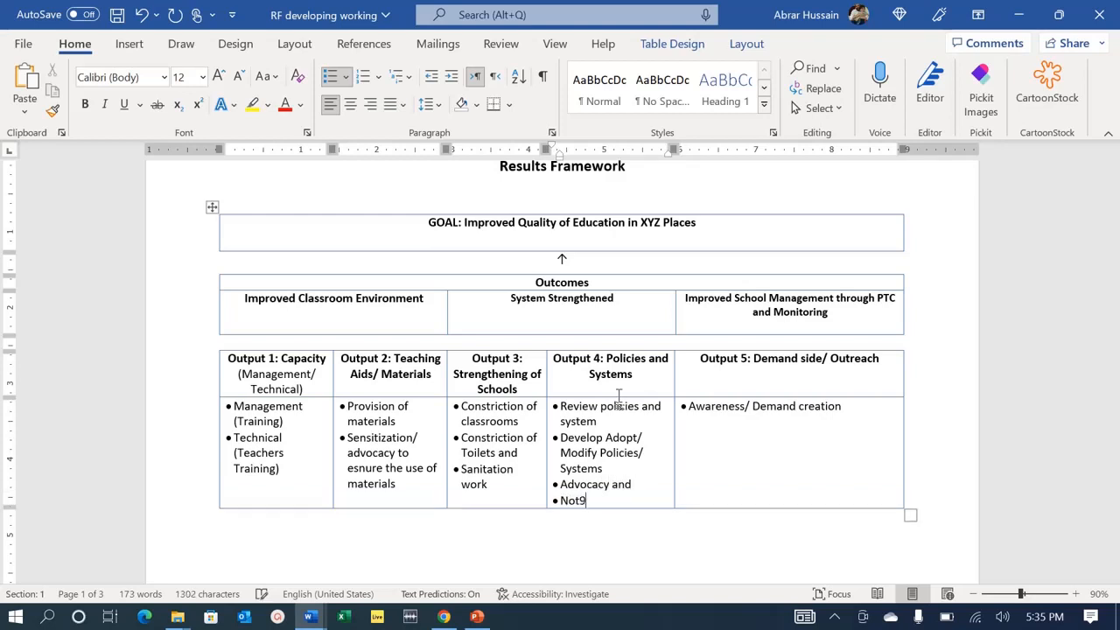
pyautogui.press('BackSpace')
pyautogui.write('ification and implementation of')
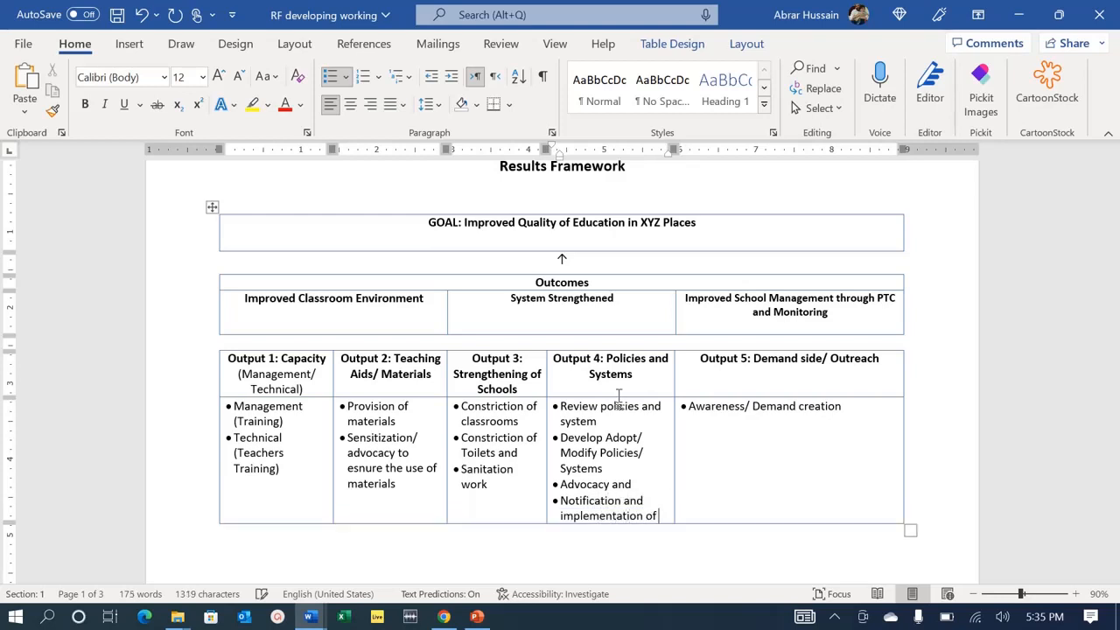
pyautogui.write(' these policies')
# Check the school management outputs in Document4 and insert "PTCs and" before "Teachers and Head Teachers" in the Output 5 heading.
pyautogui.hotkey('alt', 'Tab')
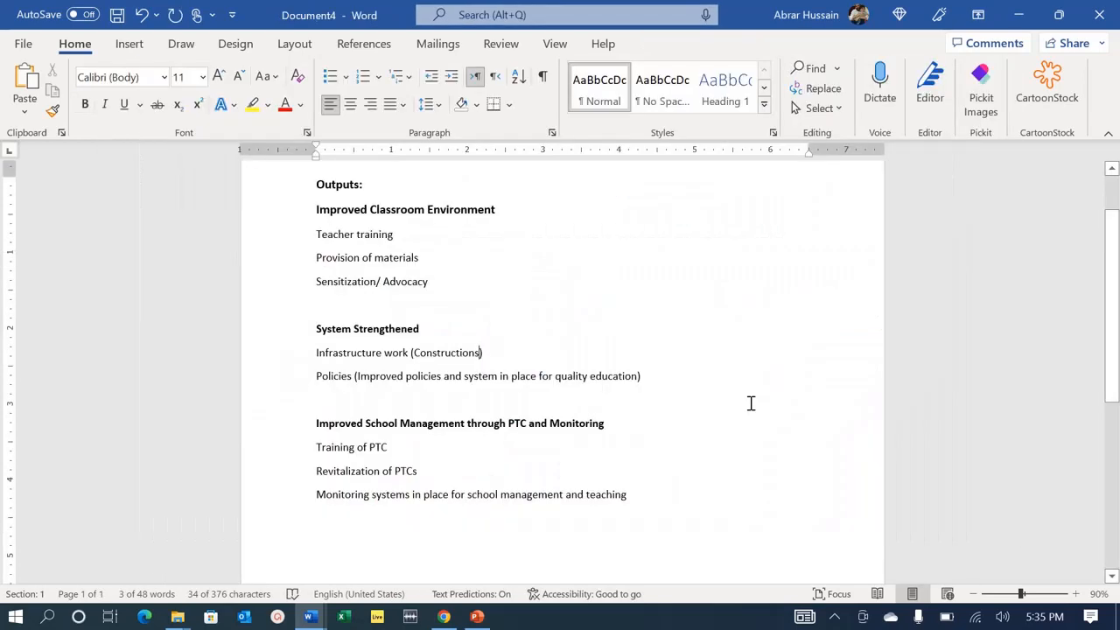
pyautogui.scroll(-2, 458, 438)
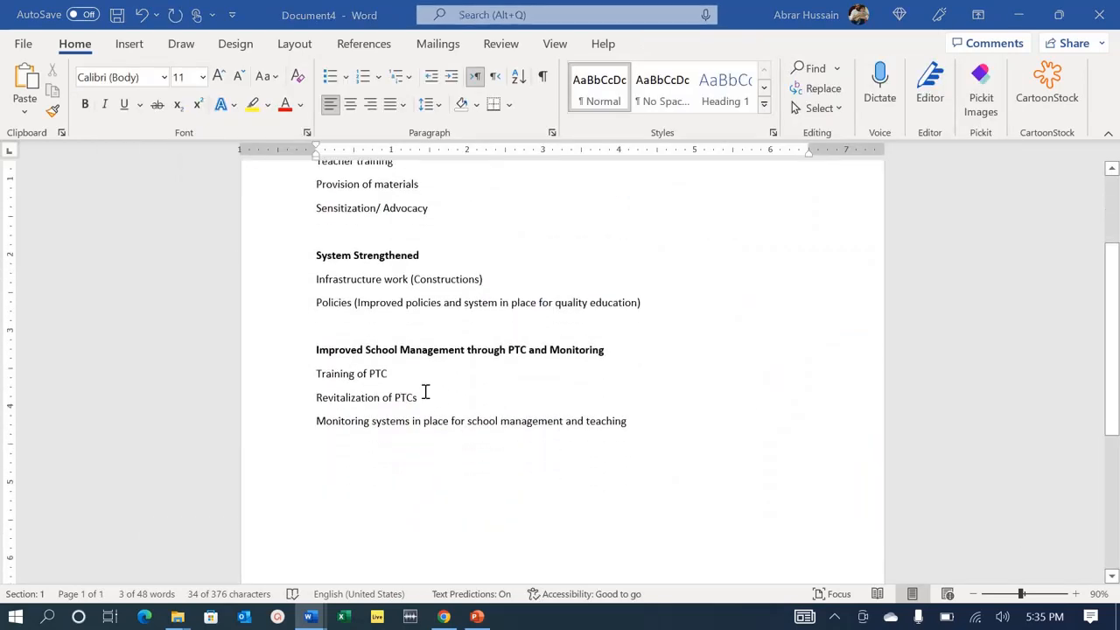
pyautogui.hotkey('alt', 'Tab')
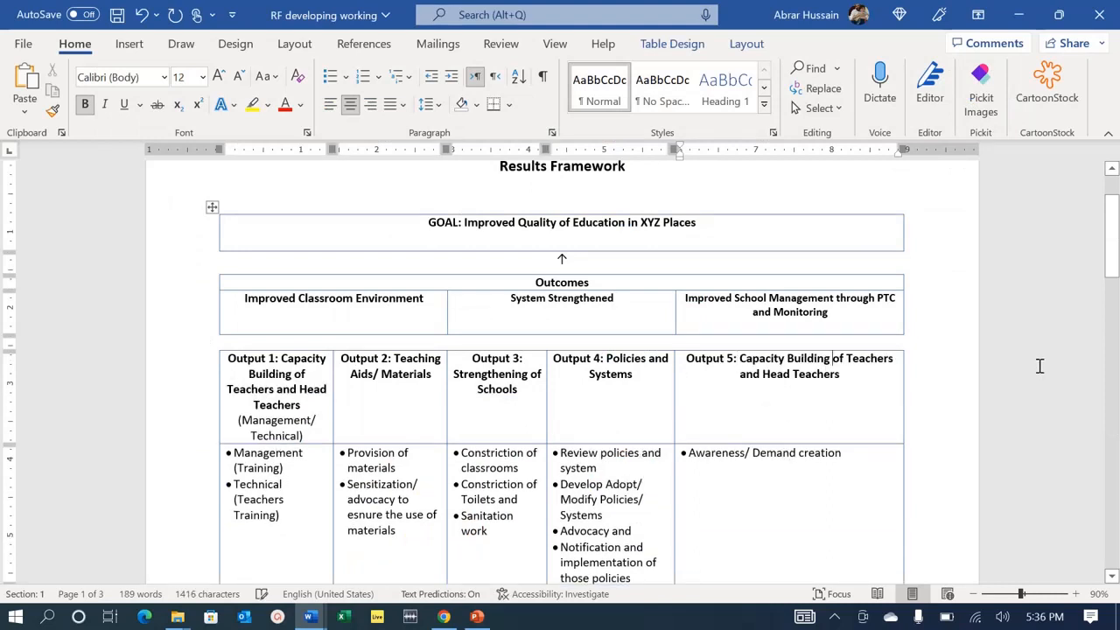
pyautogui.hotkey('ctrl', 'Right')
pyautogui.write('PTCs')
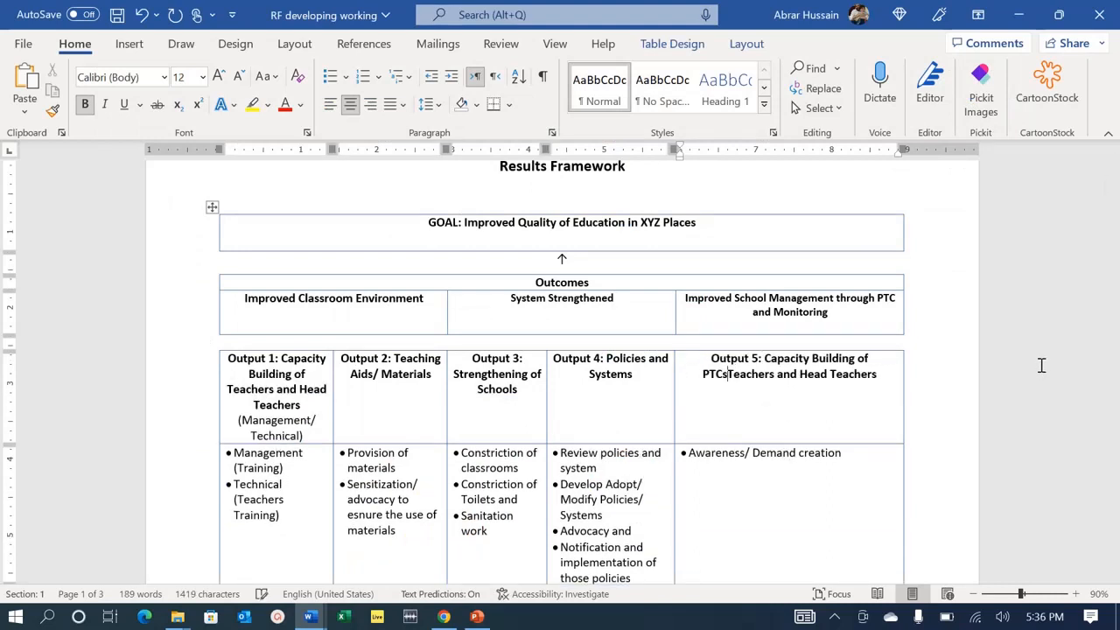
pyautogui.write(' and')
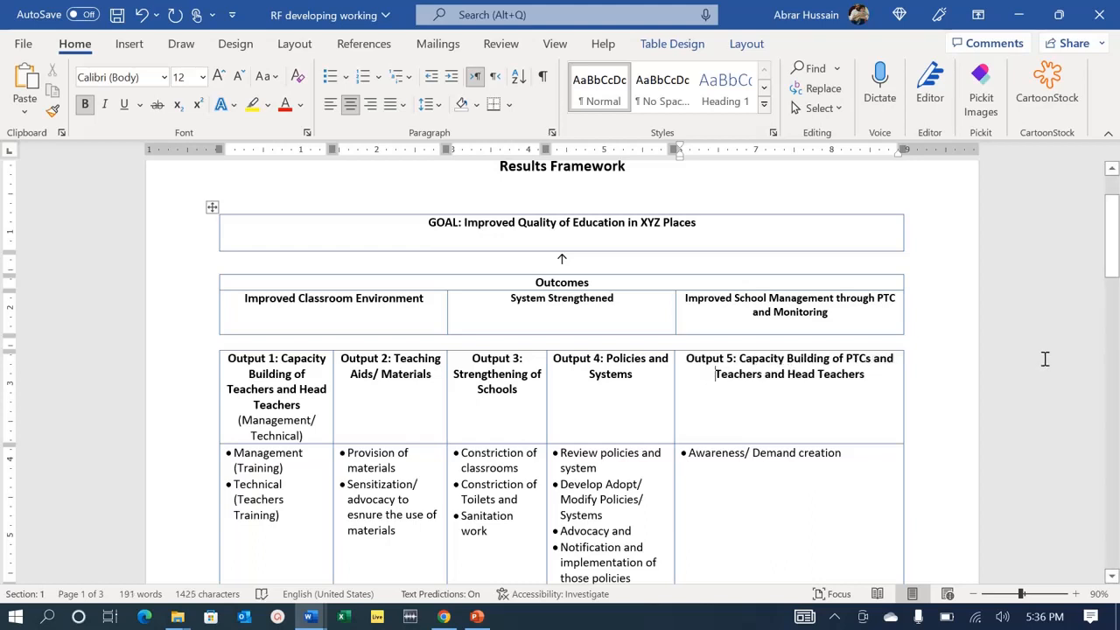
# Remove the word "Teachers" that follows "PTCs and" from the Output 5 heading.
pyautogui.hotkey('shift', 'End')
pyautogui.hotkey('ctrl', 'shift', 'Left')
pyautogui.hotkey('ctrl', 'shift', 'Left')
pyautogui.hotkey('ctrl', 'shift', 'Left')
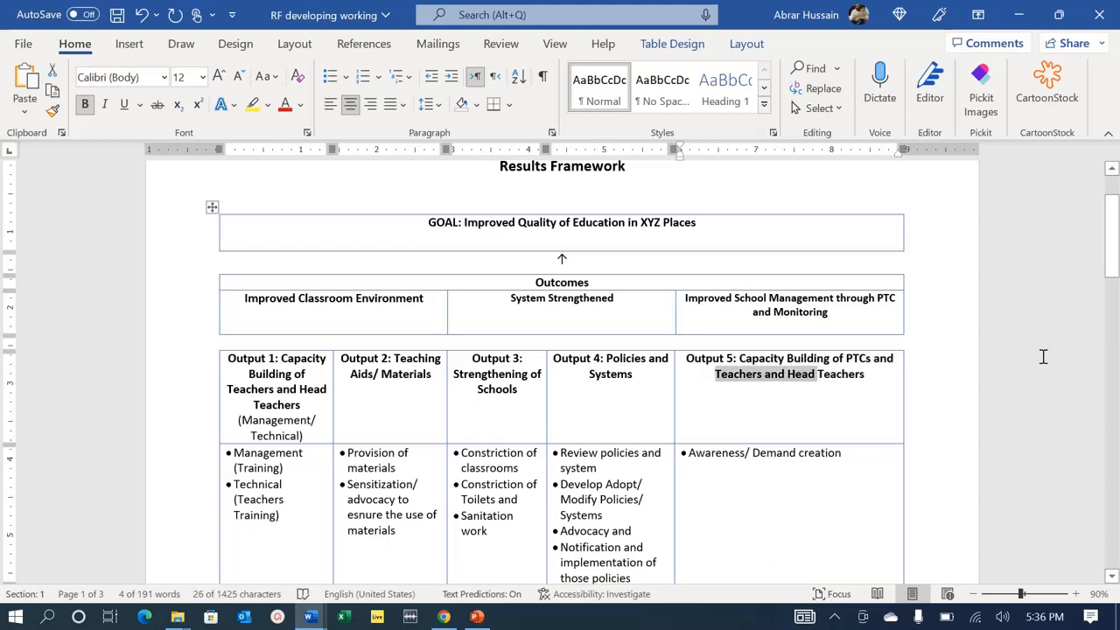
pyautogui.press('Delete')
# Shorten the Output 1 heading to "Output 1: Capacity Building of Teachers (Technical)".
pyautogui.click(308, 373)
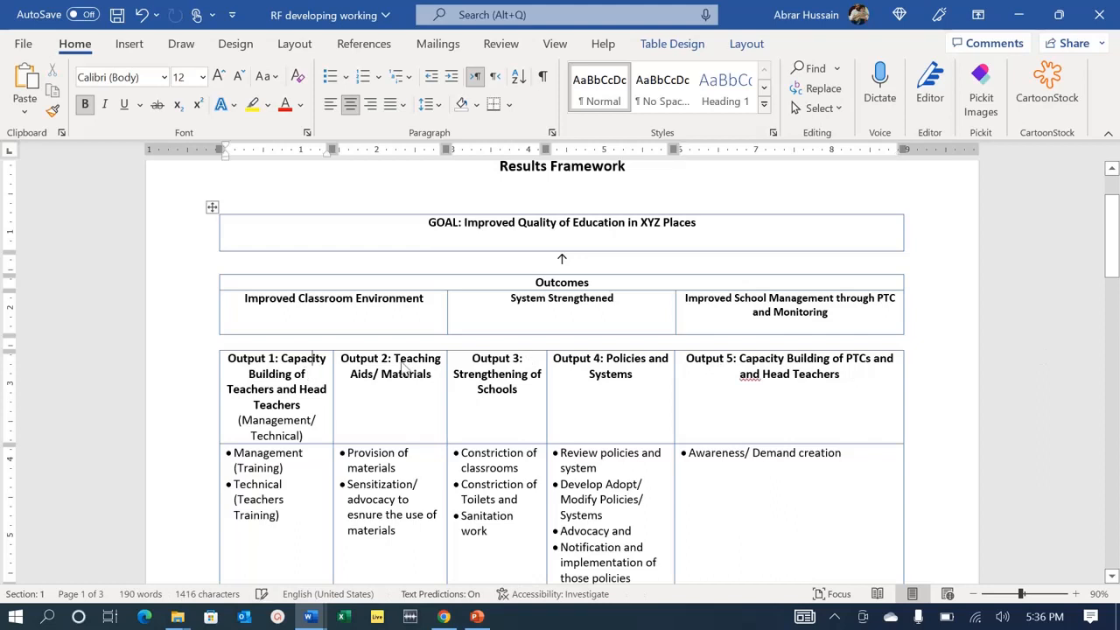
pyautogui.hotkey('ctrl', 'shift', 'Down')
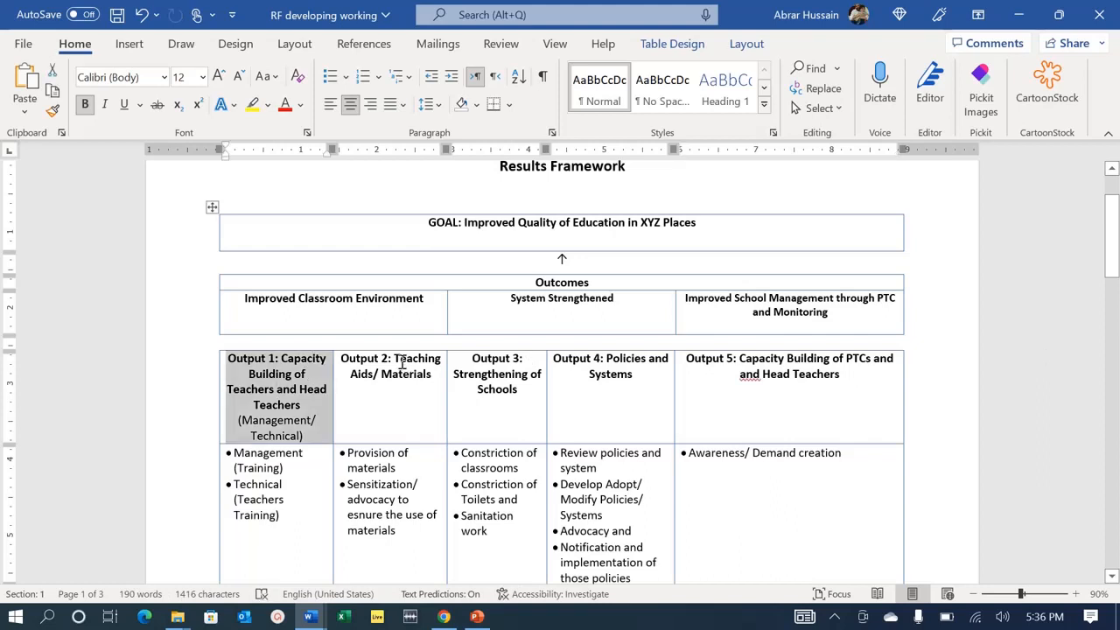
pyautogui.hotkey('ctrl', 'shift', 'Left')
pyautogui.hotkey('shift', 'Left')
pyautogui.hotkey('shift', 'Left')
pyautogui.hotkey('shift', 'Left')
pyautogui.hotkey('shift', 'Left')
pyautogui.hotkey('shift', 'Left')
pyautogui.hotkey('shift', 'Left')
pyautogui.hotkey('shift', 'Left')
pyautogui.hotkey('shift', 'Left')
pyautogui.hotkey('shift', 'Left')
pyautogui.hotkey('shift', 'Left')
pyautogui.hotkey('shift', 'Left')
pyautogui.hotkey('shift', 'Left')
pyautogui.hotkey('shift', 'Left')
pyautogui.hotkey('shift', 'Left')
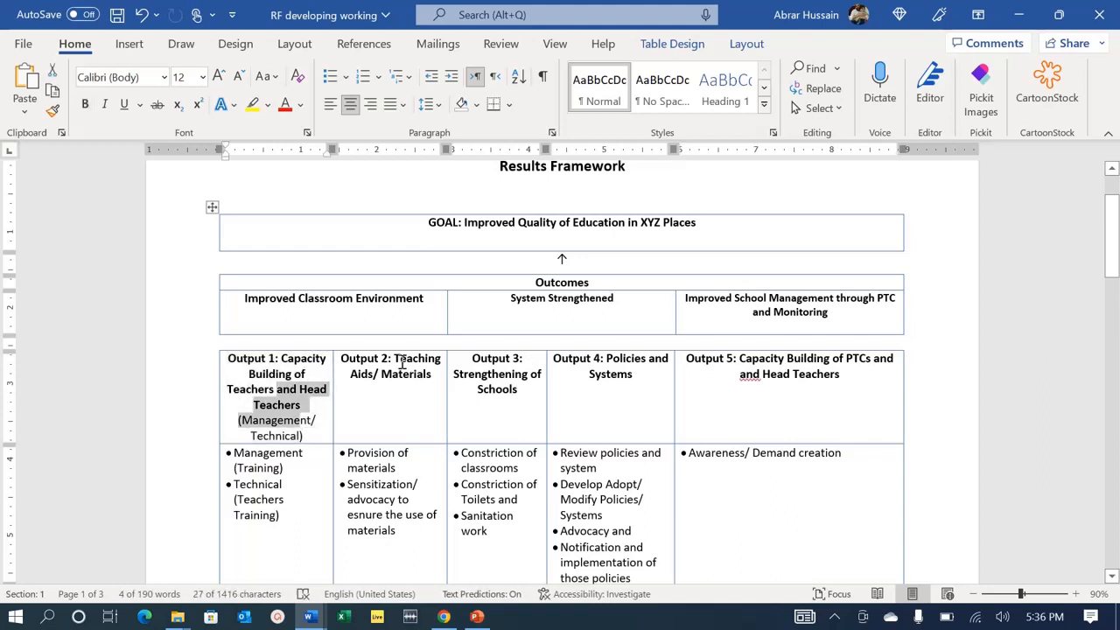
pyautogui.hotkey('shift', 'Right')
pyautogui.hotkey('shift', 'Right')
pyautogui.hotkey('shift', 'Right')
pyautogui.hotkey('shift', 'Right')
pyautogui.press('Delete')
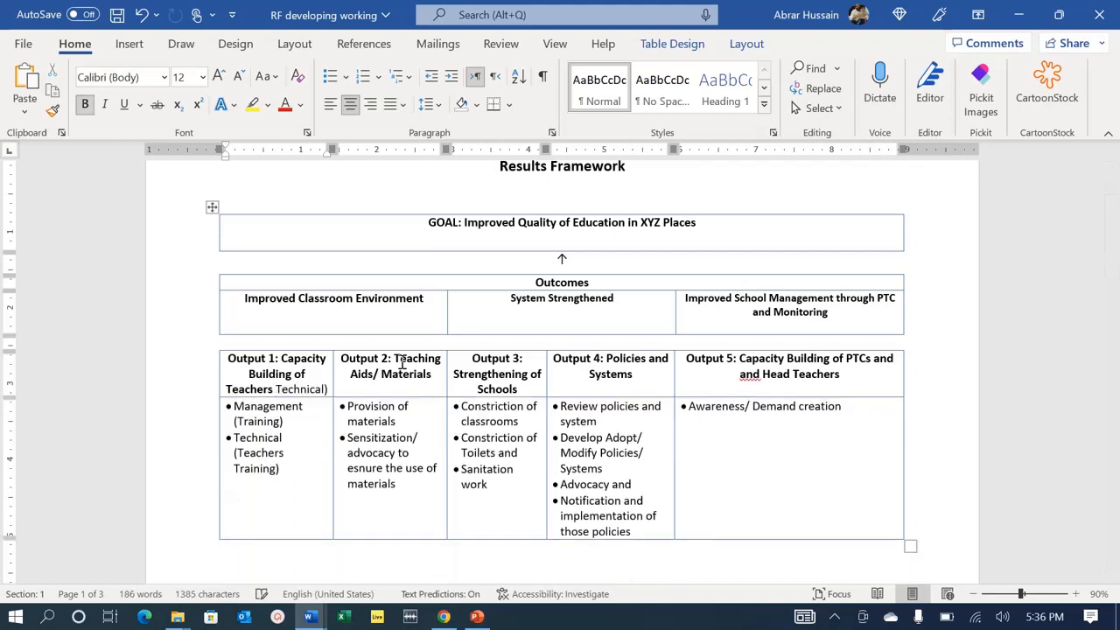
pyautogui.write('(')
# Split the Output 5 heading and bullet cells into two columns and remove the duplicate "and" from the heading.
pyautogui.hotkey('alt', 'Tab')
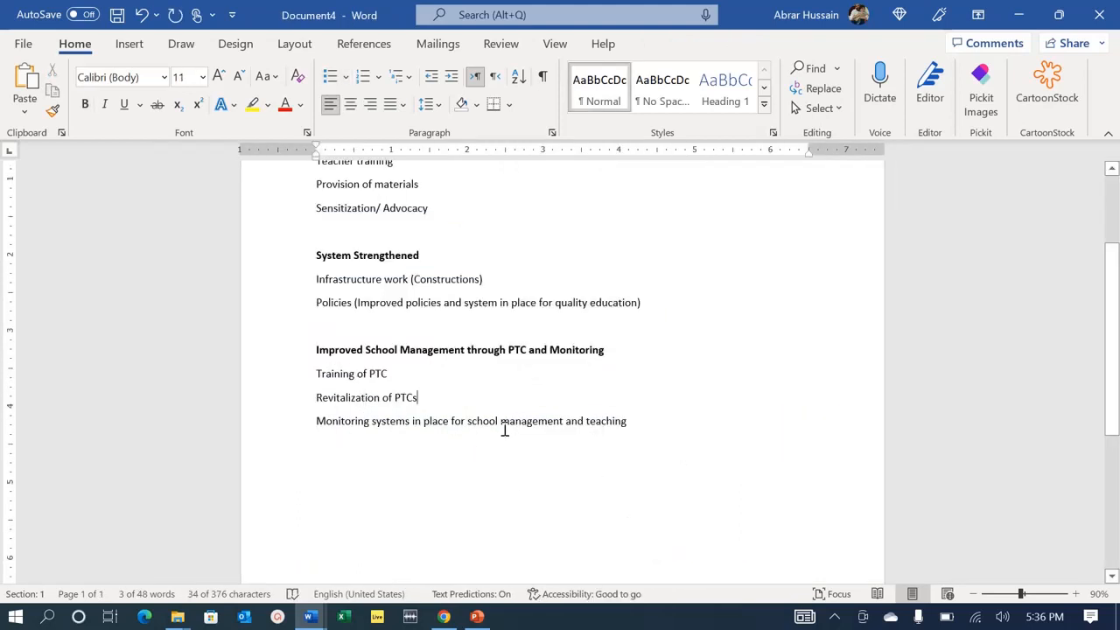
pyautogui.click(409, 423)
pyautogui.hotkey('alt', 'Tab')
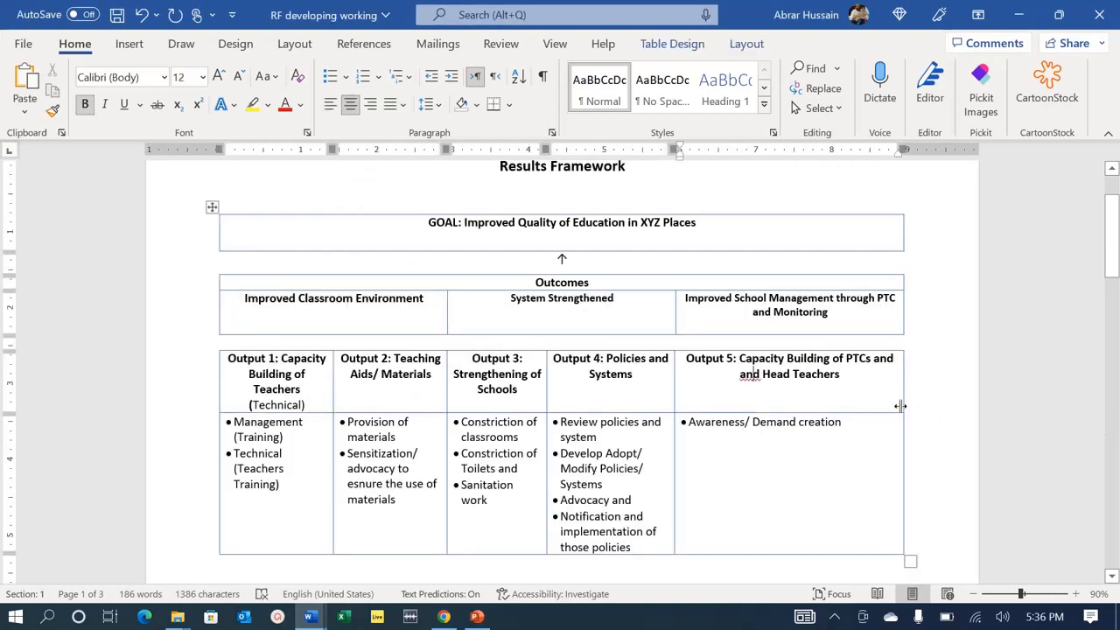
pyautogui.moveTo(858, 371); pyautogui.dragTo(860, 422)
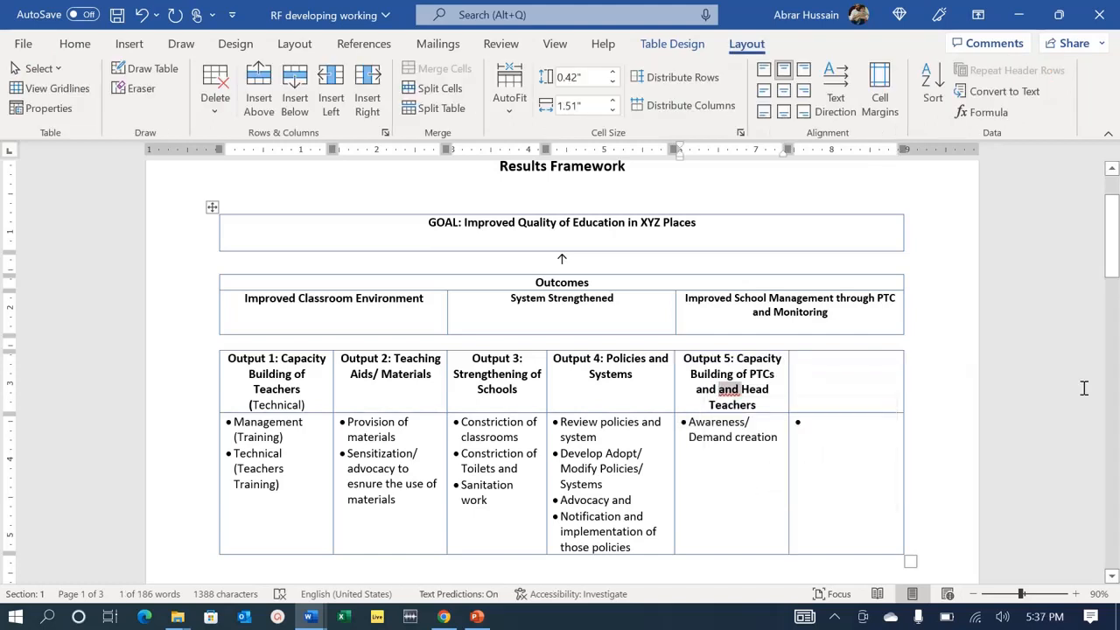
pyautogui.press('BackSpace')
pyautogui.hotkey('ctrl', 'Right')
pyautogui.hotkey('ctrl', 'Right')
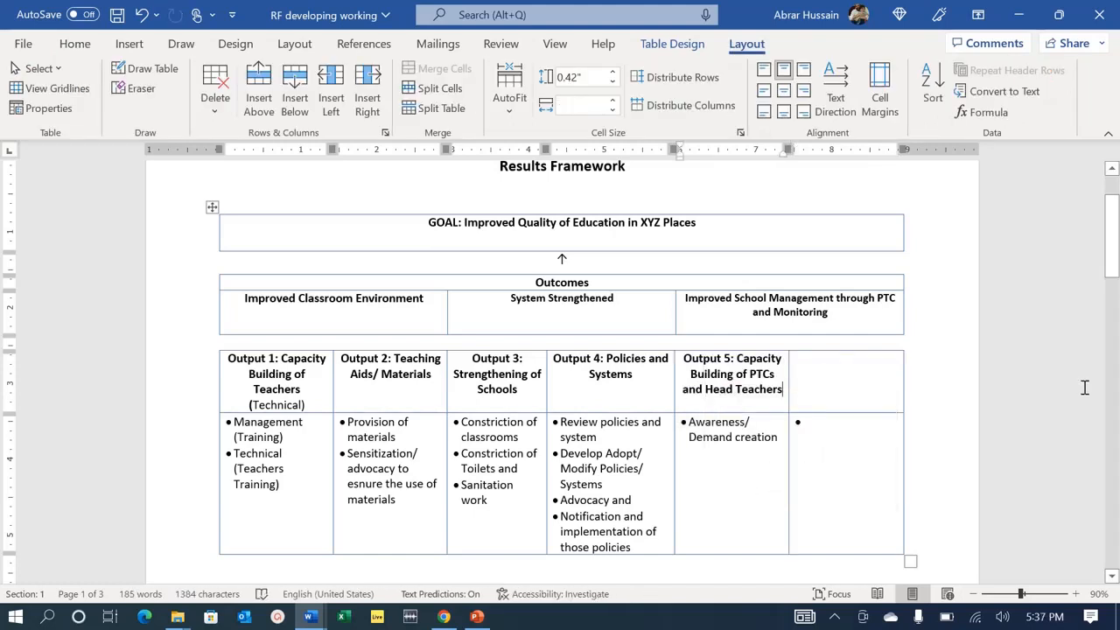
# Copy the Output 5 heading into the new column and change it to "Output 6: Mangement and Monitoring".
pyautogui.hotkey('ctrl', 'shift', 'Up')
pyautogui.hotkey('ctrl', 'c')
pyautogui.press('Tab')
pyautogui.hotkey('ctrl', 'v')
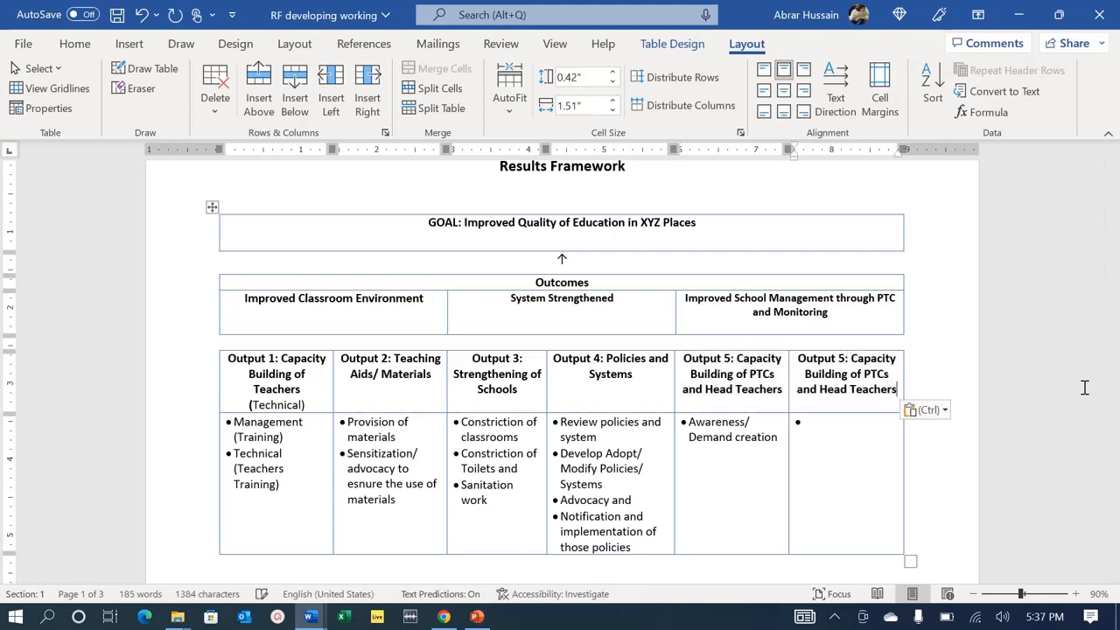
pyautogui.press('Delete')
pyautogui.write('6: MAangemkent')
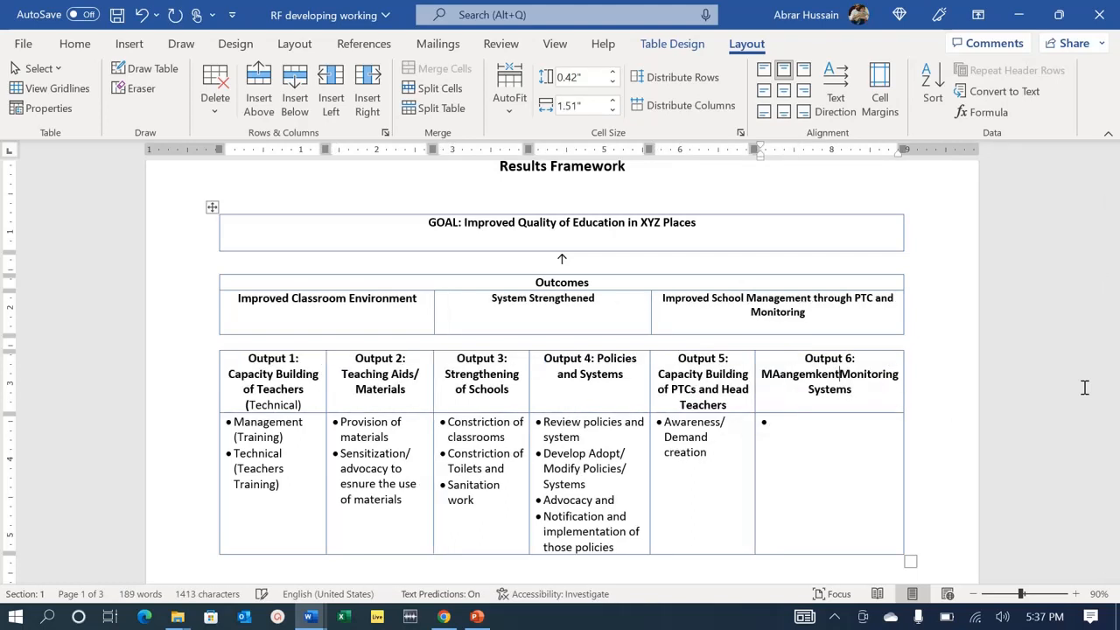
pyautogui.write('and Monitoring Systems')
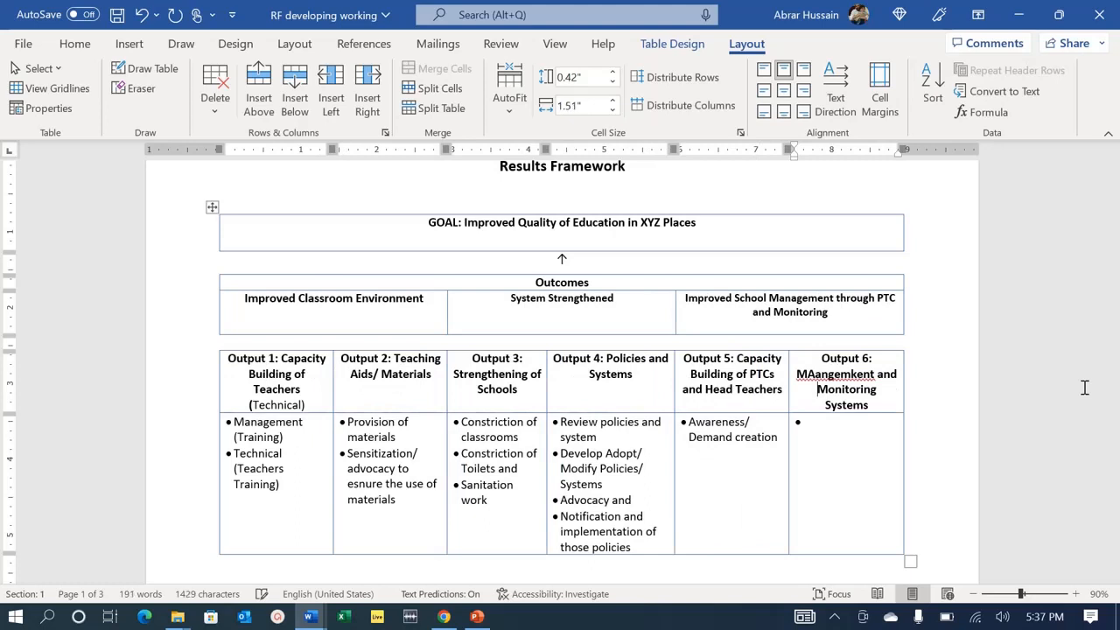
pyautogui.press('Down')
pyautogui.press('Up')
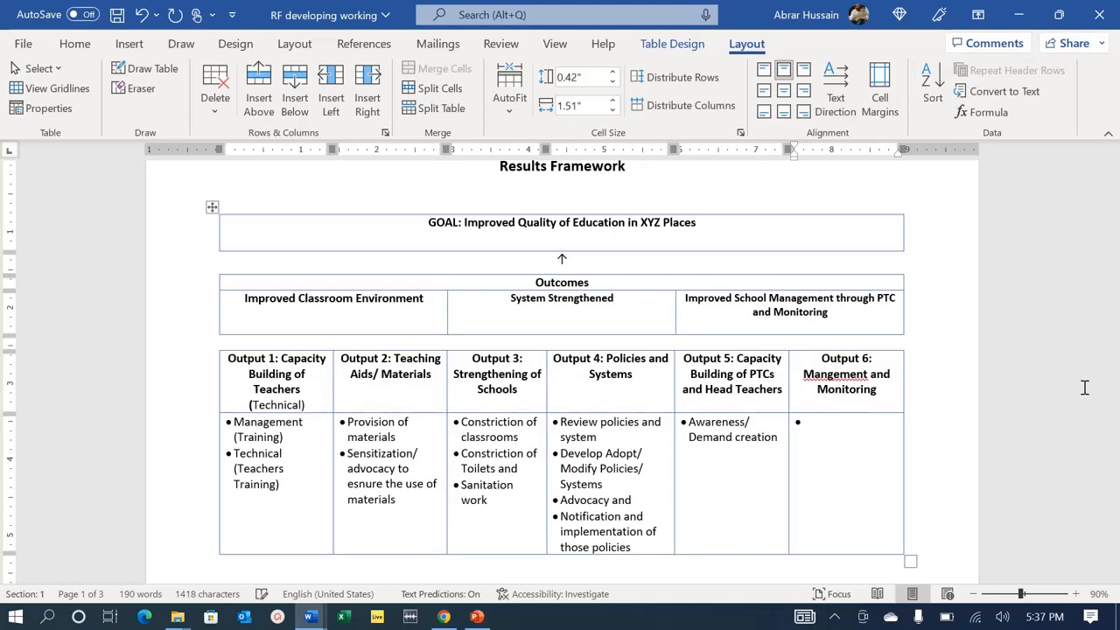
# Copy the line "Revitalization of PTCs" from Document4 as the first bullet under Output 6.
pyautogui.press('Right')
pyautogui.press('Down')
pyautogui.press('Down')
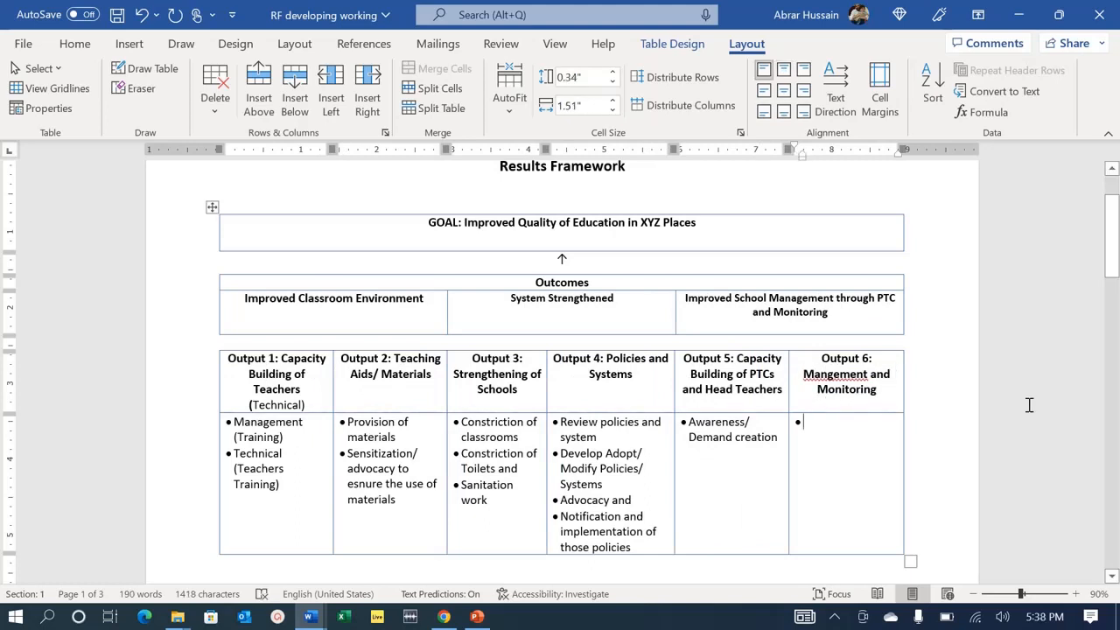
pyautogui.hotkey('alt', 'Tab')
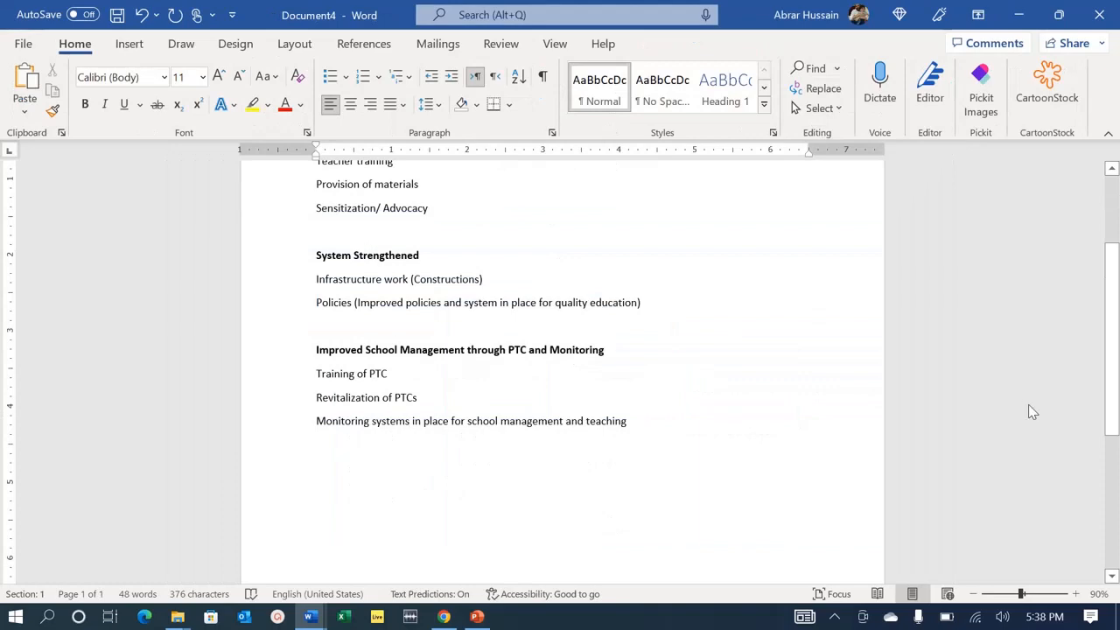
pyautogui.hotkey('shift', 'End')
pyautogui.hotkey('ctrl', 'c')
pyautogui.hotkey('alt', 'Tab')
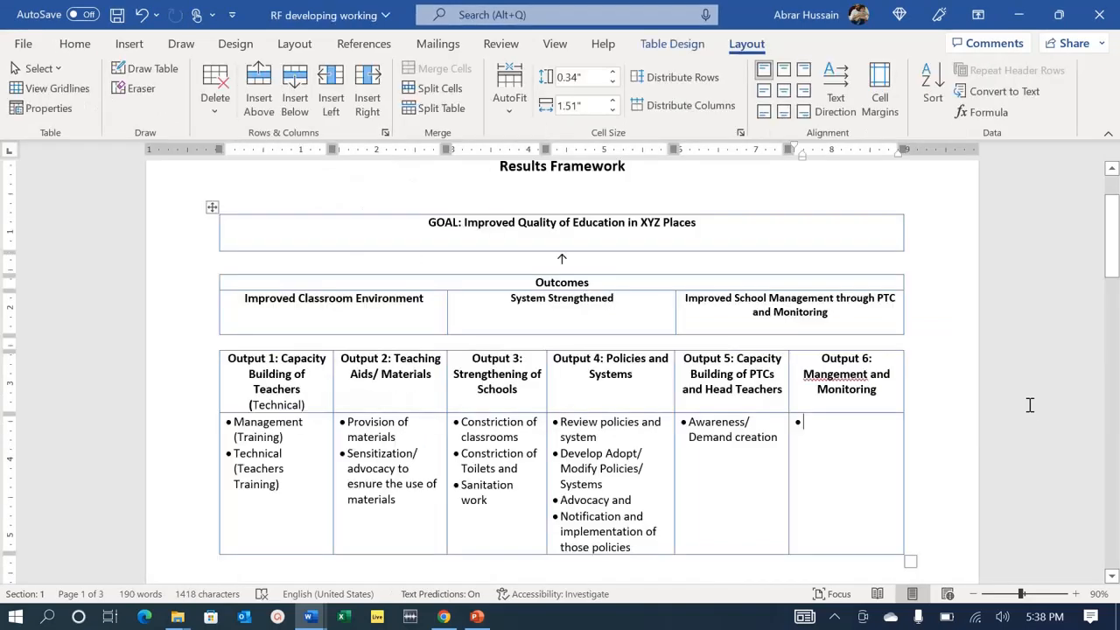
pyautogui.hotkey('ctrl', 'v')
pyautogui.press('Return')
# Copy the line "Monitoring systems in place for school management and teaching" from Document4 as the second Output 6 bullet.
pyautogui.hotkey('alt', 'Tab')
pyautogui.press('Down')
pyautogui.hotkey('shift', 'End')
pyautogui.hotkey('ctrl', 'c')
pyautogui.hotkey('alt', 'Tab')
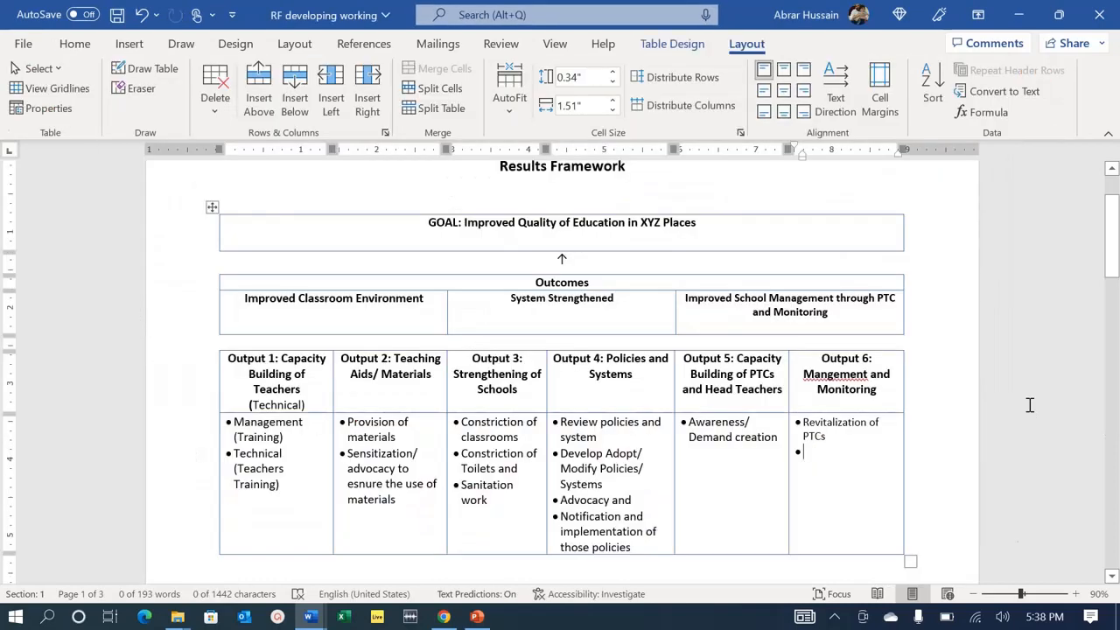
pyautogui.hotkey('ctrl', 'v')
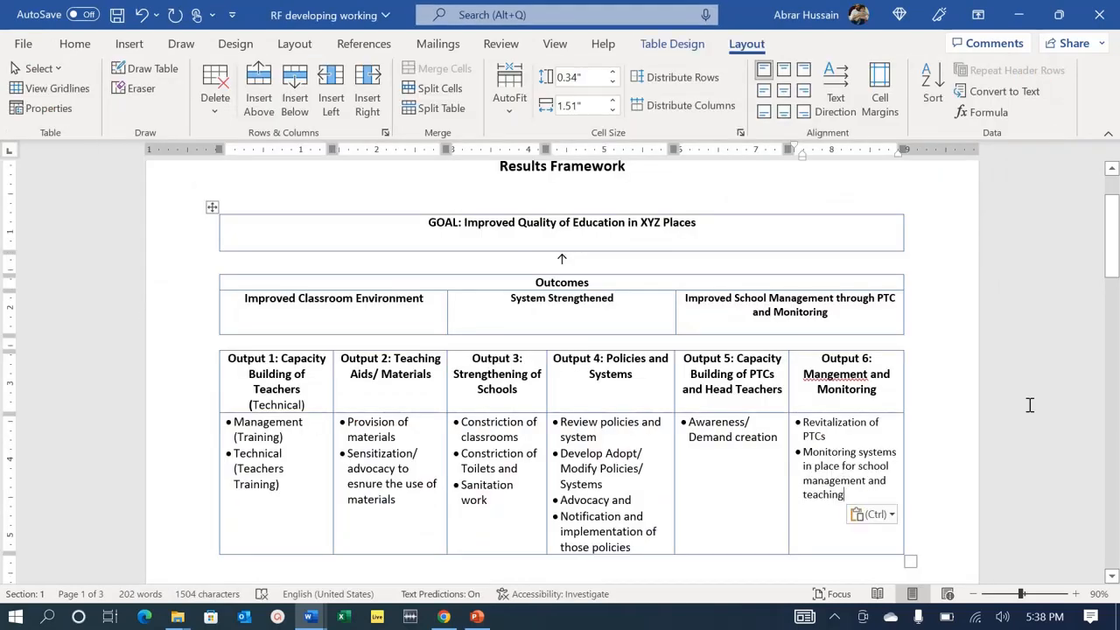
# Add a third Output 6 bullet reading "Advocacy with Departments/ ASDEOs/ SDEOS".
pyautogui.write('\\')
pyautogui.press('Return')
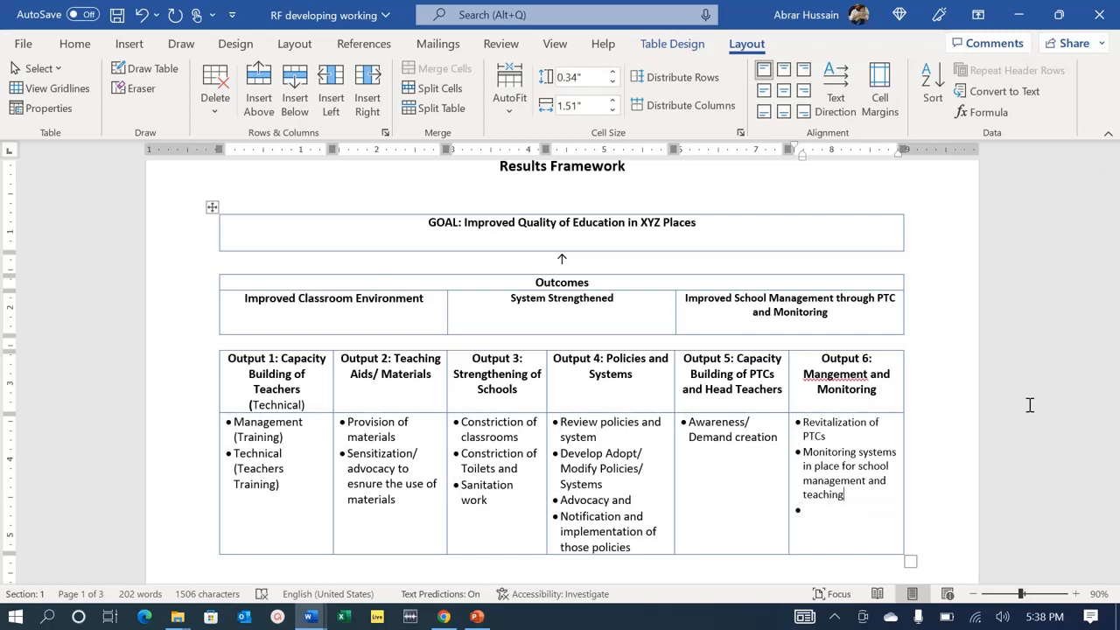
pyautogui.write('Advocys')
pyautogui.press('BackSpace')
pyautogui.press('BackSpace')
pyautogui.press('BackSpace')
pyautogui.write('acy with Department')
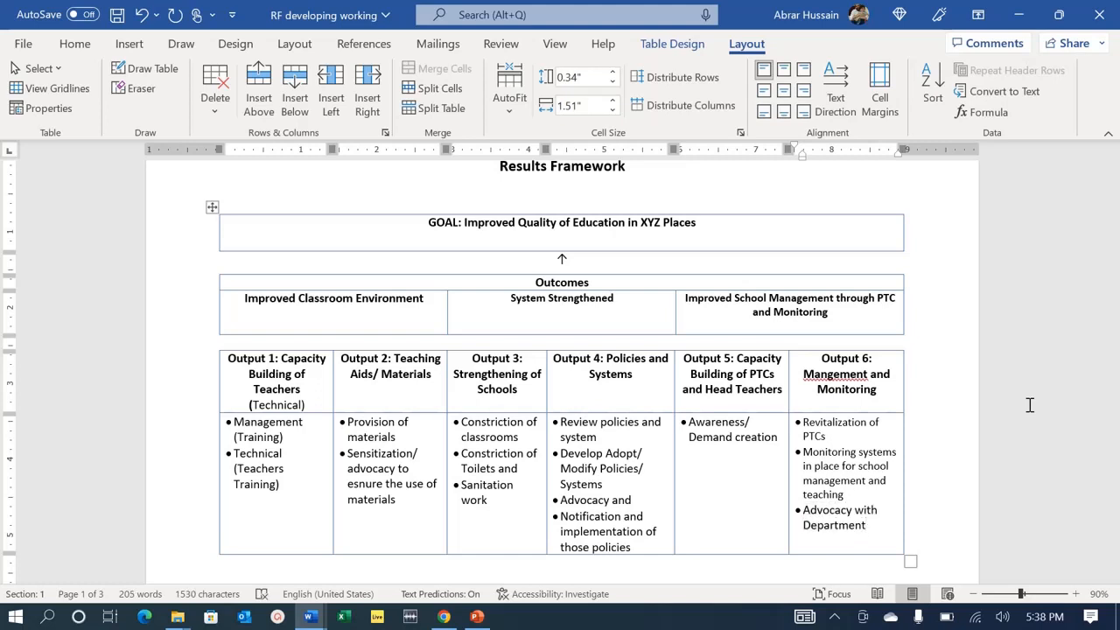
pyautogui.write('s/ ASDEOs/ SDEOS')
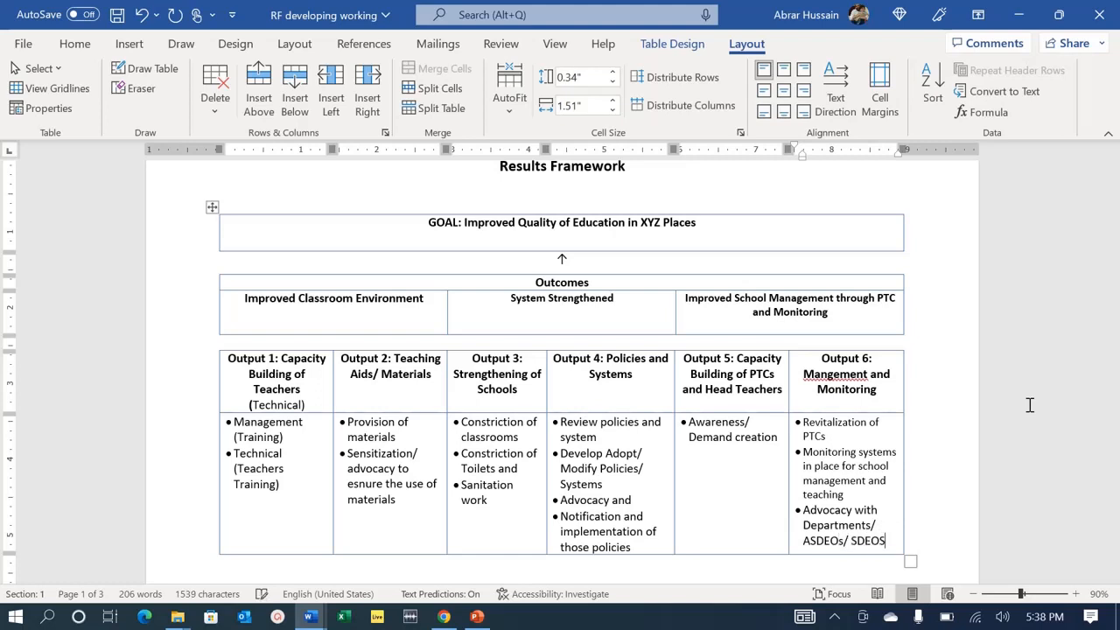
# Set all three bullets under Output 6 to font size 11.
pyautogui.hotkey('ctrl', 'shift', 'Up')
pyautogui.hotkey('ctrl', 'shift', 'Up')
pyautogui.hotkey('ctrl', 'shift', 'Up')
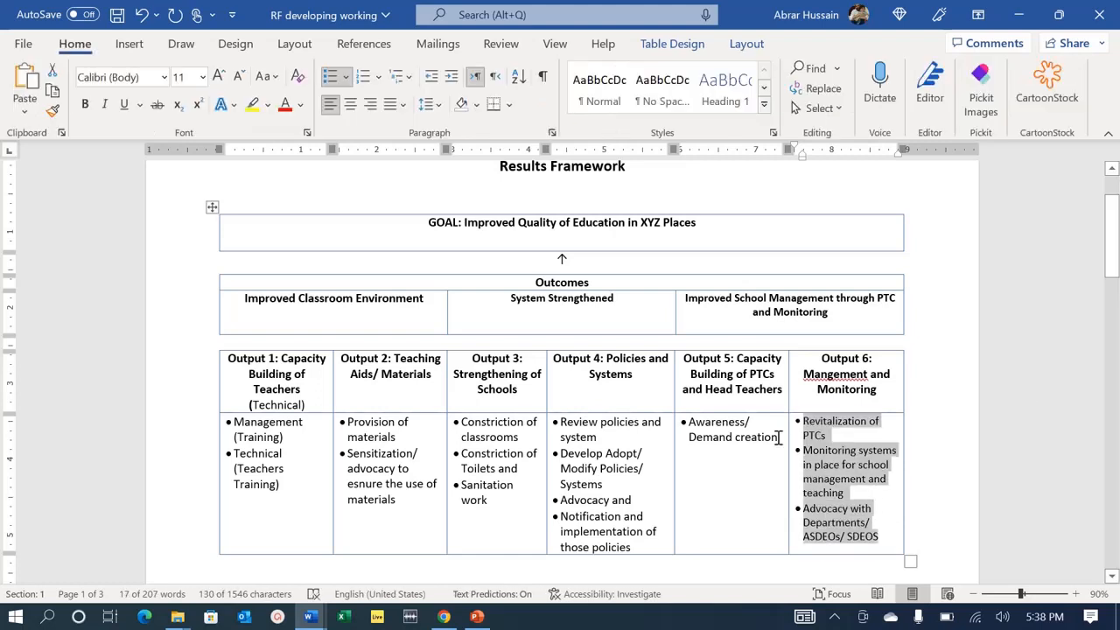
# Replace the "Awareness/ Demand creation" bullet under Output 5 with the line "Training of PTC" copied from Document4.
pyautogui.click(778, 437)
pyautogui.hotkey('ctrl', 'shift', 'Up')
pyautogui.press('Delete')
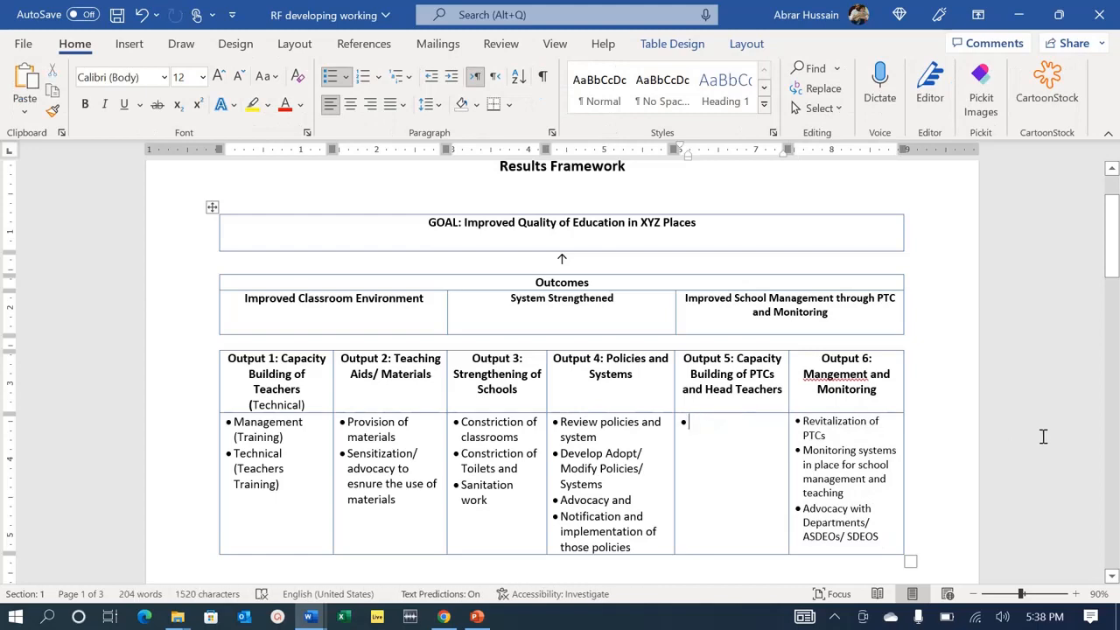
pyautogui.hotkey('alt', 'Tab')
pyautogui.press('Up')
pyautogui.hotkey('ctrl', 'shift', 'Up')
pyautogui.hotkey('ctrl', 'c')
pyautogui.hotkey('alt', 'Tab')
pyautogui.hotkey('ctrl', 'v')
# Duplicate the "Training of PTC" bullet under Output 5 and reword the copy as "Training of Head Teachers".
pyautogui.press('Return')
pyautogui.hotkey('ctrl', 'v')
pyautogui.hotkey('ctrl', 'shift', 'Left')
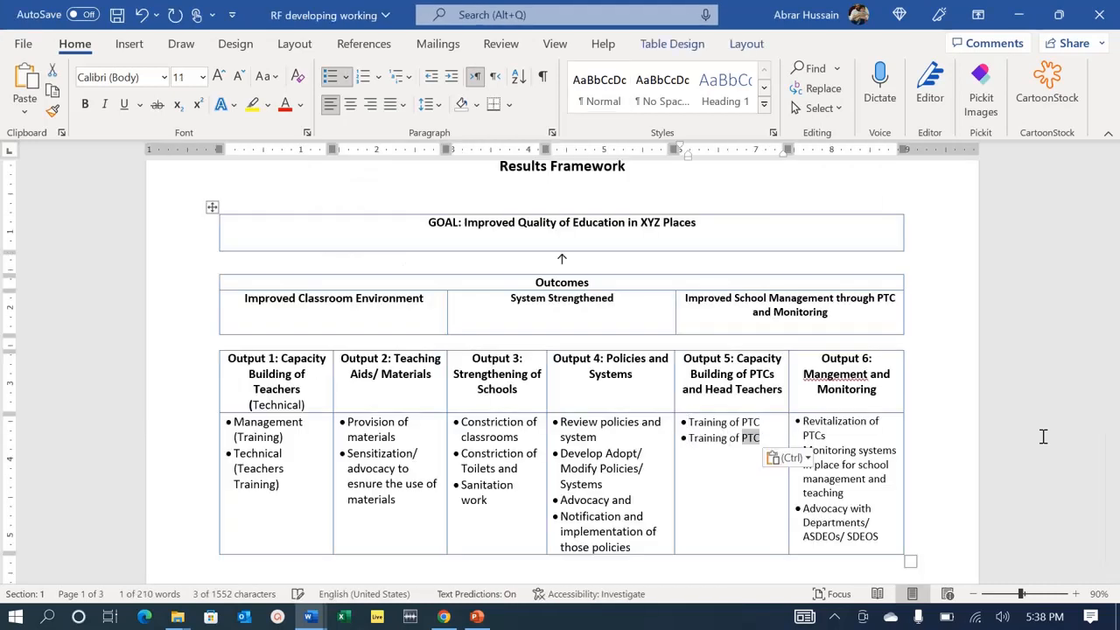
pyautogui.write('Head Teachers')
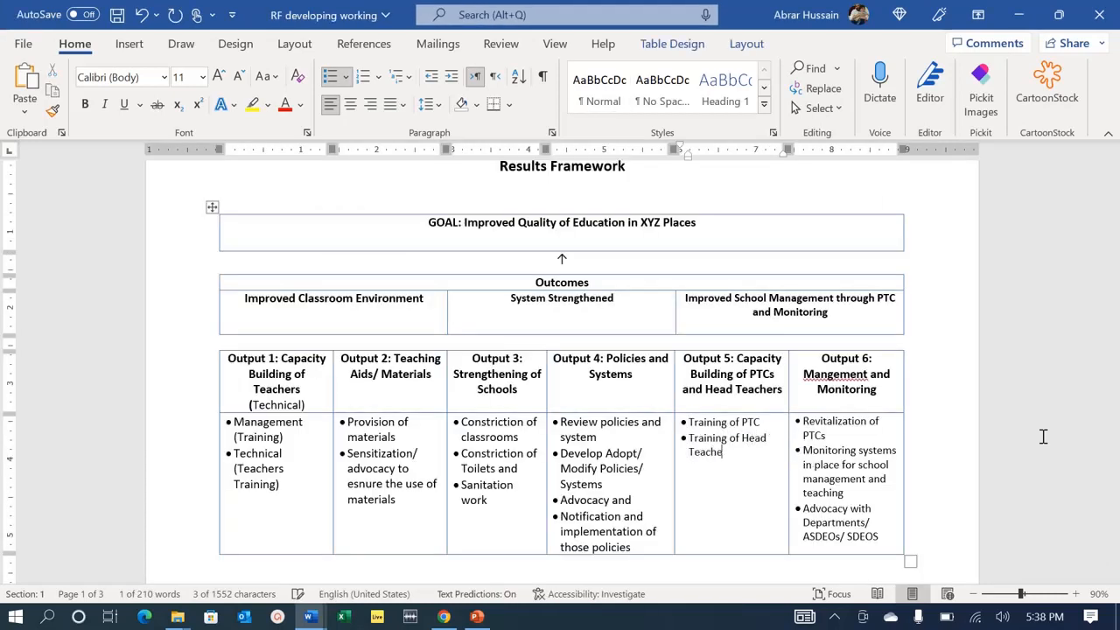
# Duplicate the "Training of Head Teachers" bullet and reword the copy as "Training of ASDEOs and SDEOs DEOS".
pyautogui.press('Return')
pyautogui.hotkey('ctrl', 'shift', 'Up')
pyautogui.hotkey('ctrl', 'c')
pyautogui.press('Down')
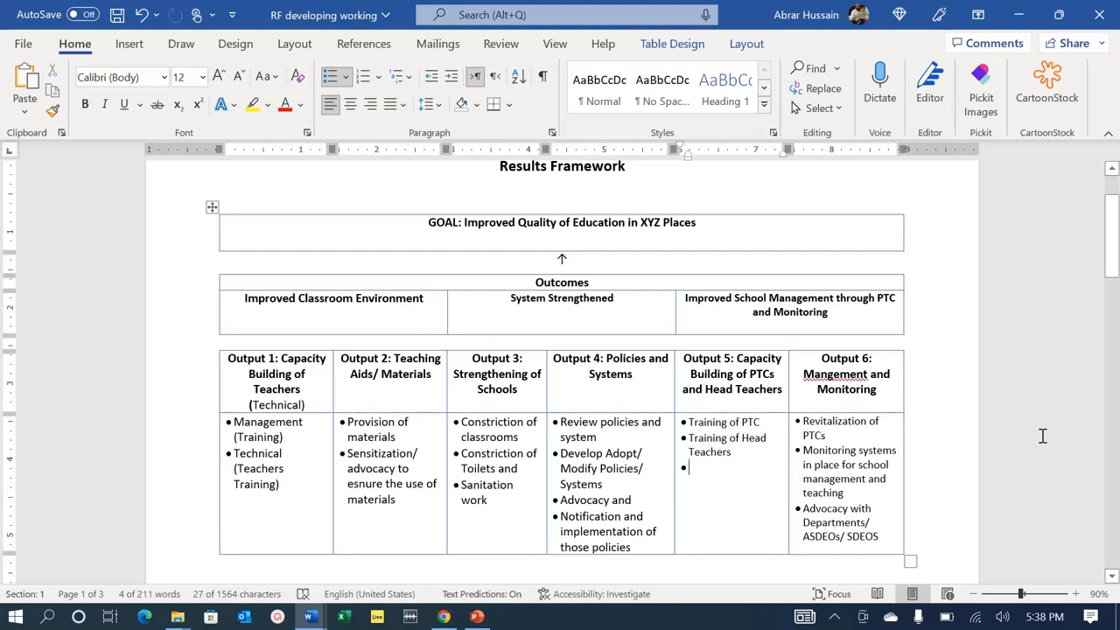
pyautogui.hotkey('ctrl', 'v')
pyautogui.hotkey('ctrl', 'shift', 'Left')
pyautogui.hotkey('ctrl', 'shift', 'Left')
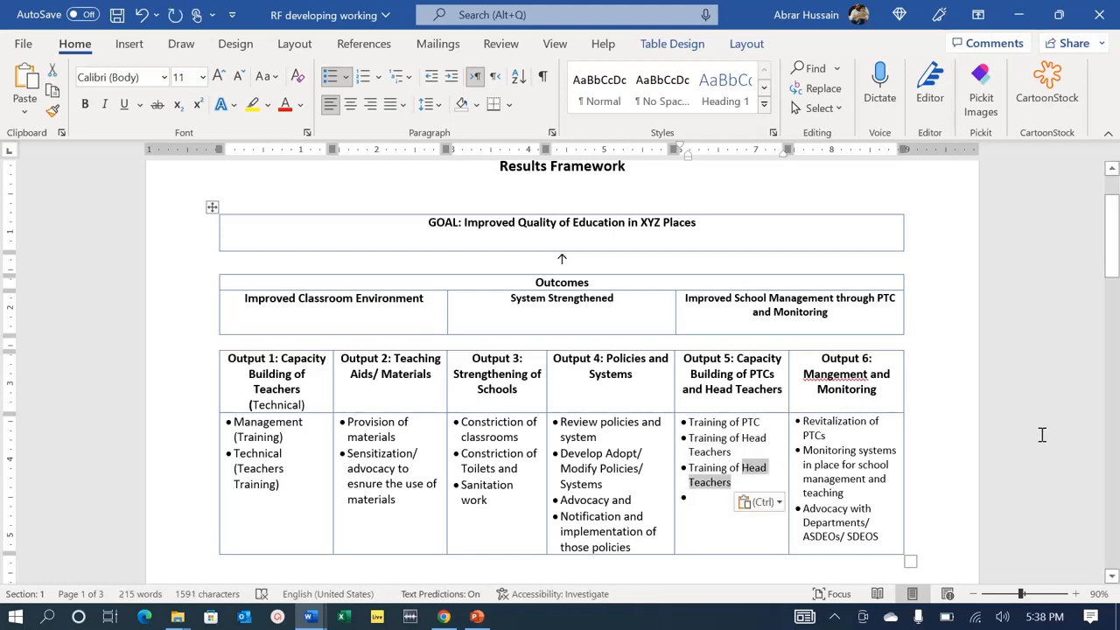
pyautogui.write('AD')
pyautogui.write('DEOs')
pyautogui.write(' and')
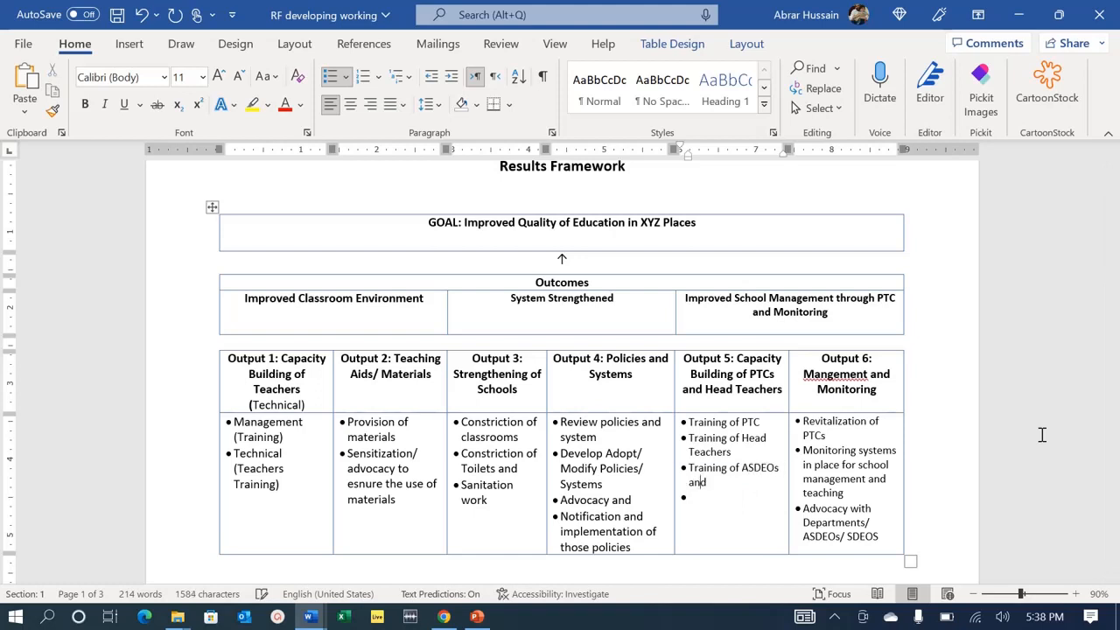
pyautogui.write(' SDEOs')
pyautogui.write(' DEOS')
# Add the bullet "Provincial level capacites" under Output 5 and correct "Mangement" to "Management" in the Output 6 heading.
pyautogui.write('Provic')
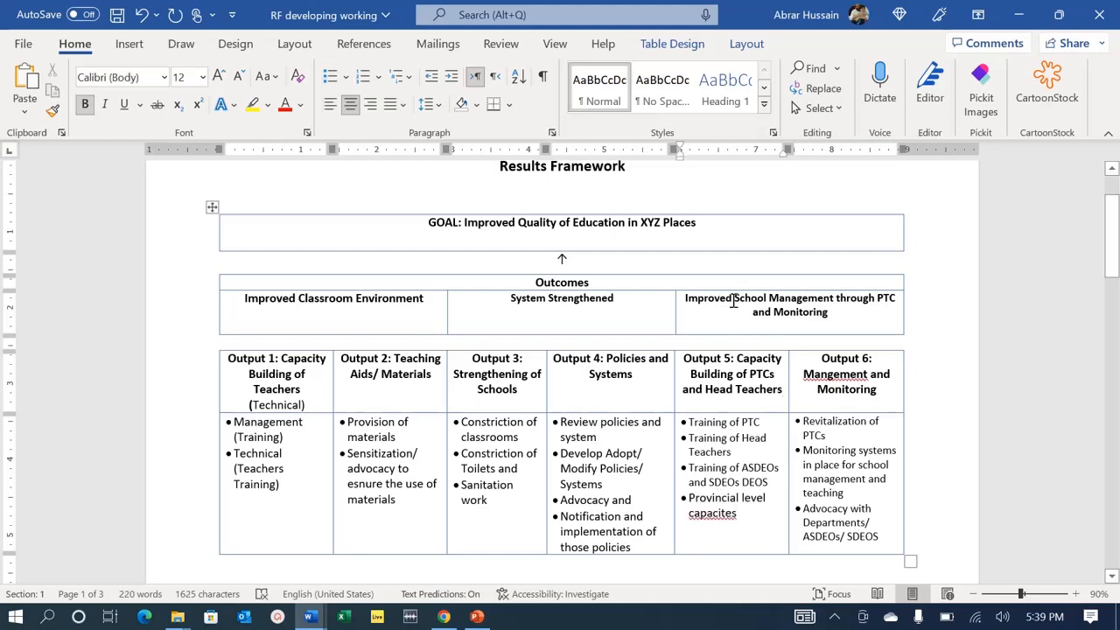
pyautogui.click(839, 374)
pyautogui.rightClick(839, 374)
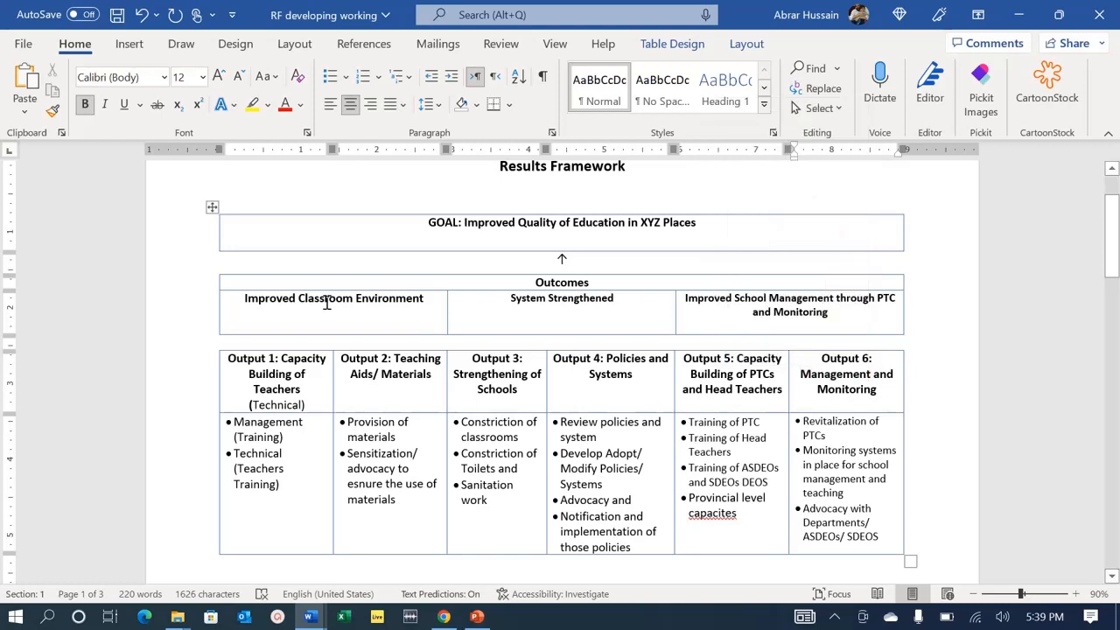
# Review the three outcomes, the six output headings beneath them and the activity bullets under each output.
pyautogui.moveTo(325, 302); pyautogui.dragTo(770, 313)
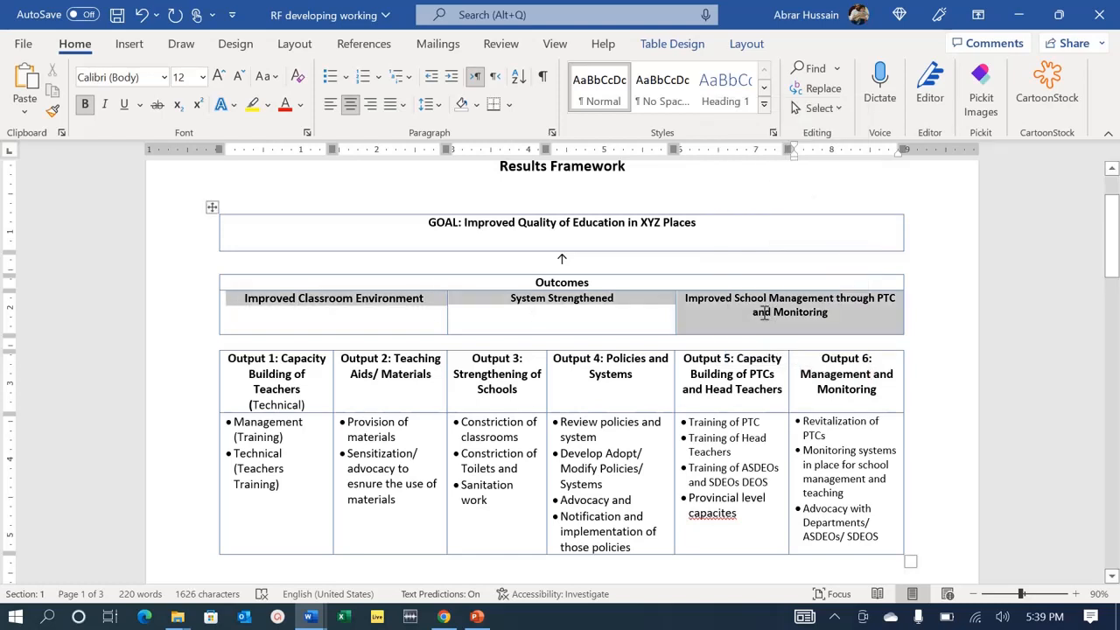
pyautogui.click(264, 387)
pyautogui.click(296, 402)
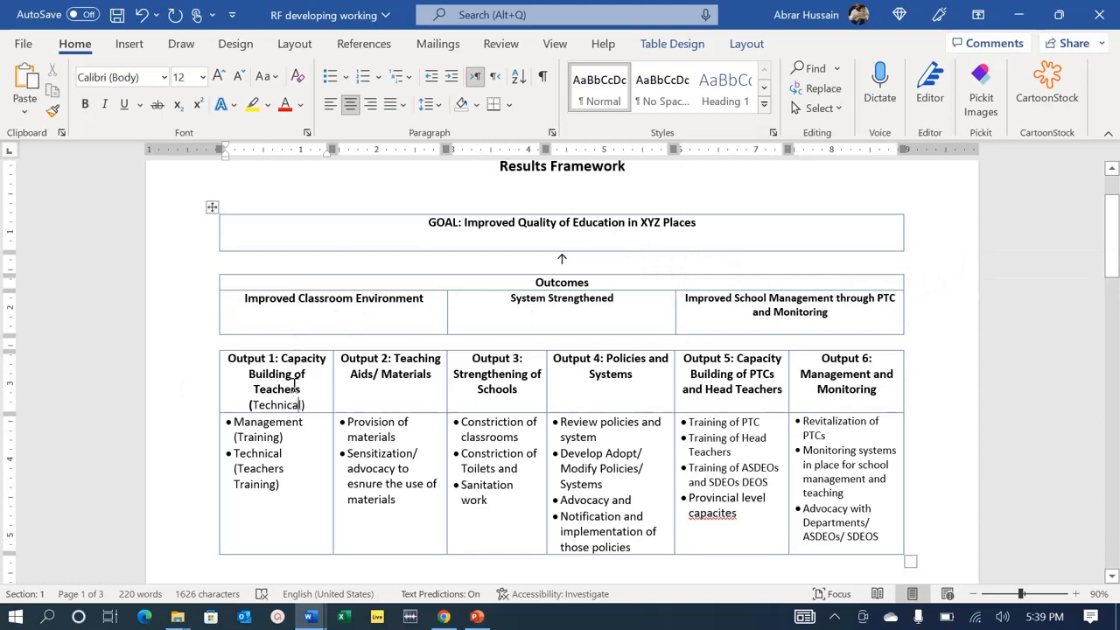
pyautogui.click(379, 368)
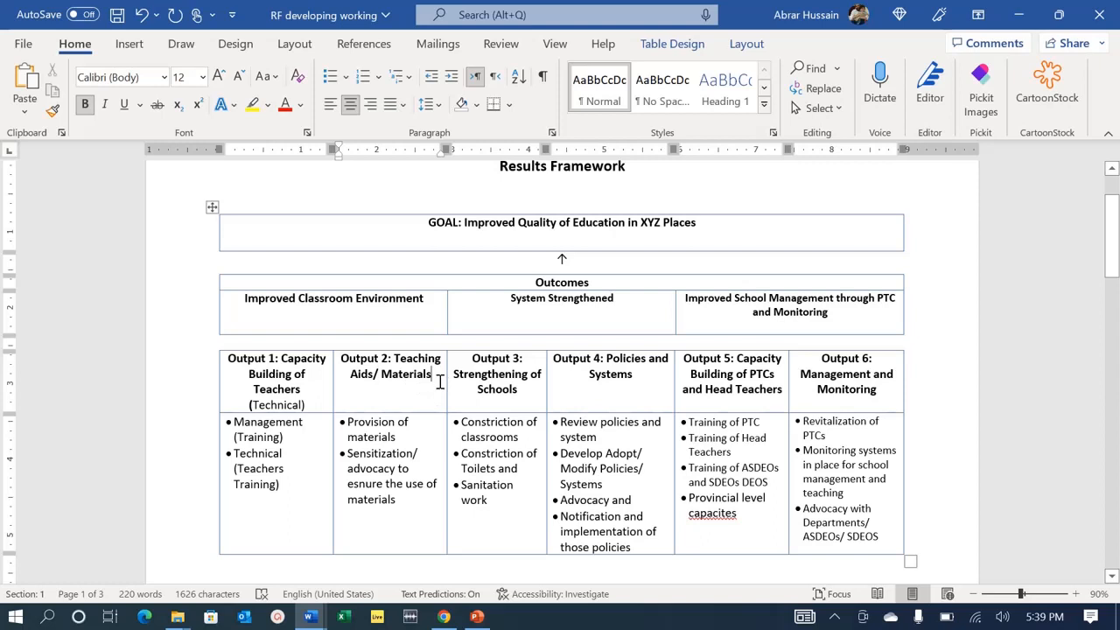
pyautogui.click(498, 387)
pyautogui.click(643, 383)
pyautogui.click(749, 373)
pyautogui.moveTo(293, 394); pyautogui.dragTo(827, 389)
pyautogui.moveTo(375, 299); pyautogui.dragTo(769, 317)
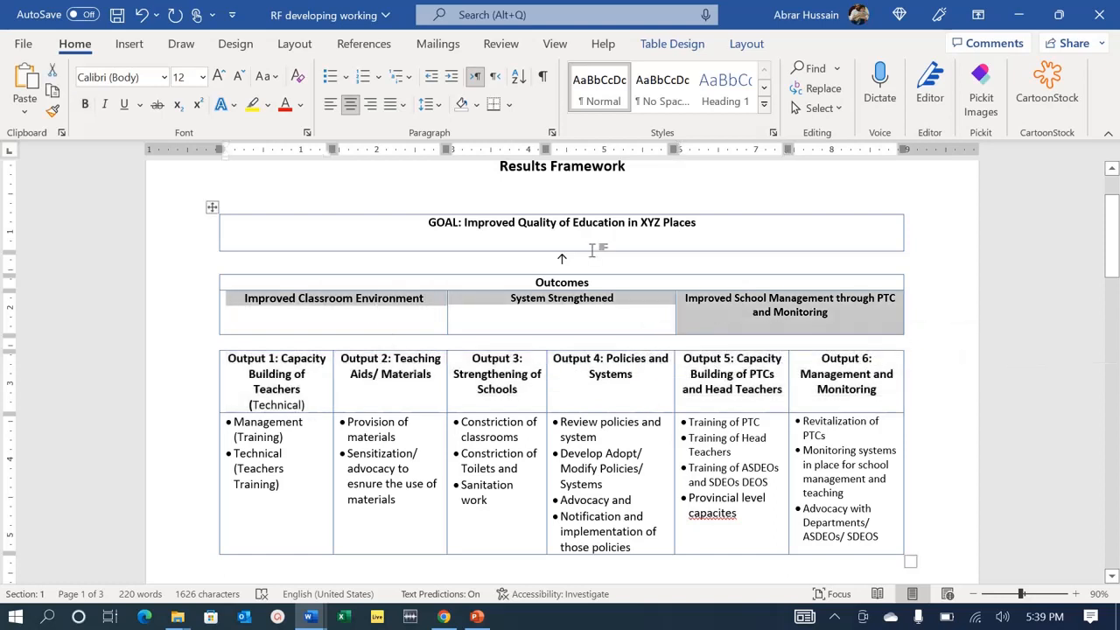
pyautogui.click(279, 374)
pyautogui.click(449, 368)
pyautogui.click(604, 376)
pyautogui.doubleClick(792, 420)
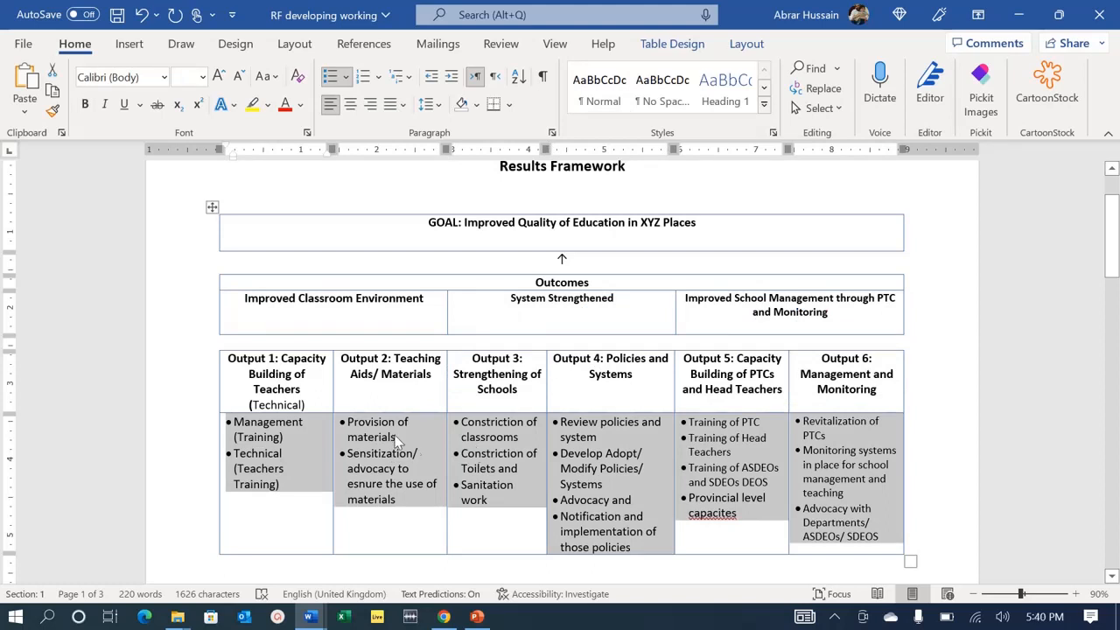
# Review the activity bullets under all six outputs against the outcomes and the education quality goal in the Results Framework.
pyautogui.click(293, 476)
pyautogui.moveTo(407, 462); pyautogui.dragTo(877, 459)
pyautogui.scroll(-2, 600, 481)
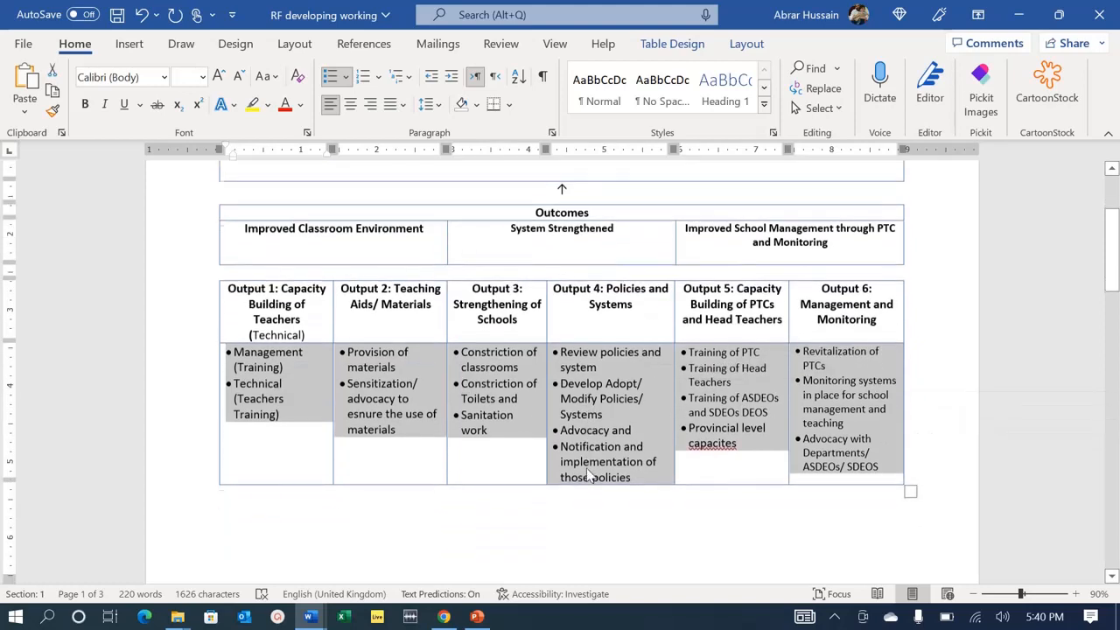
pyautogui.scroll(3, 588, 475)
pyautogui.scroll(-2, 588, 475)
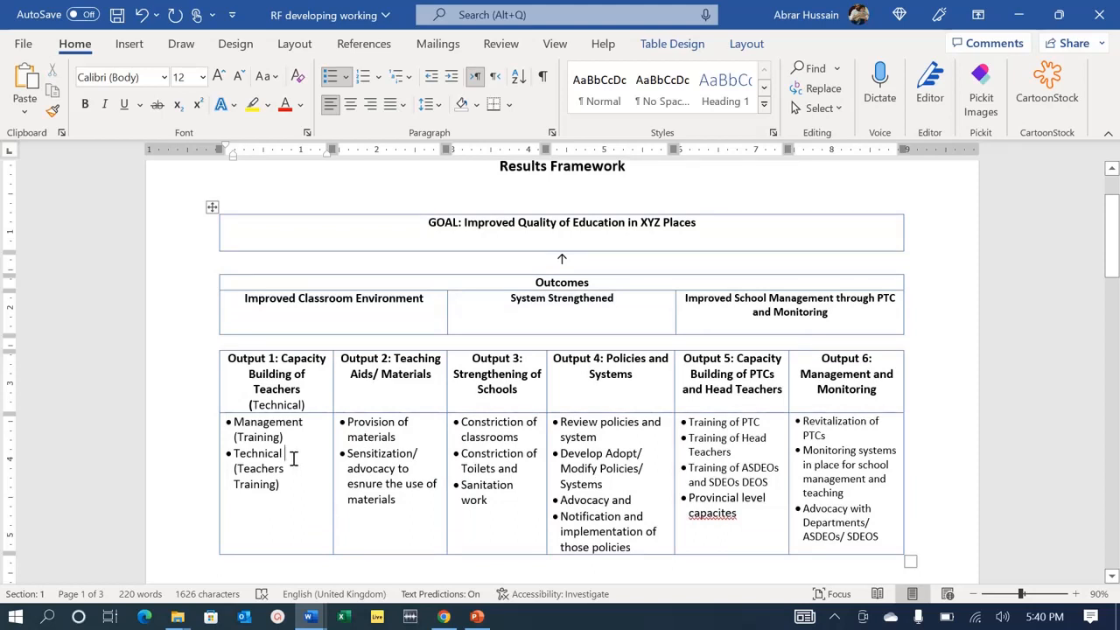
pyautogui.moveTo(298, 442); pyautogui.dragTo(883, 487)
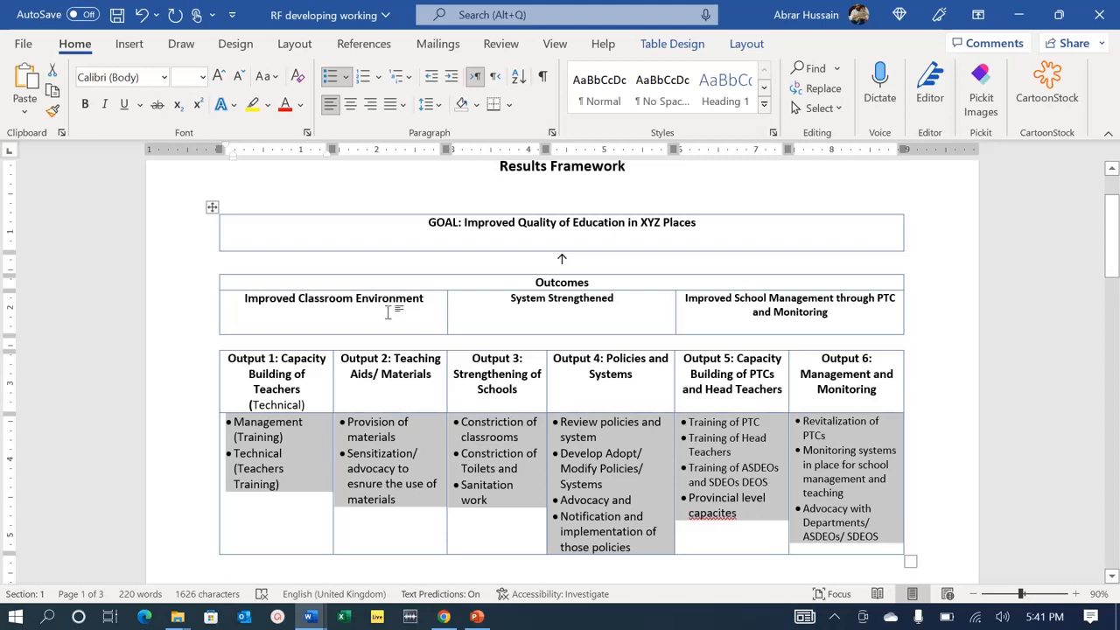
pyautogui.moveTo(698, 224); pyautogui.dragTo(506, 217)
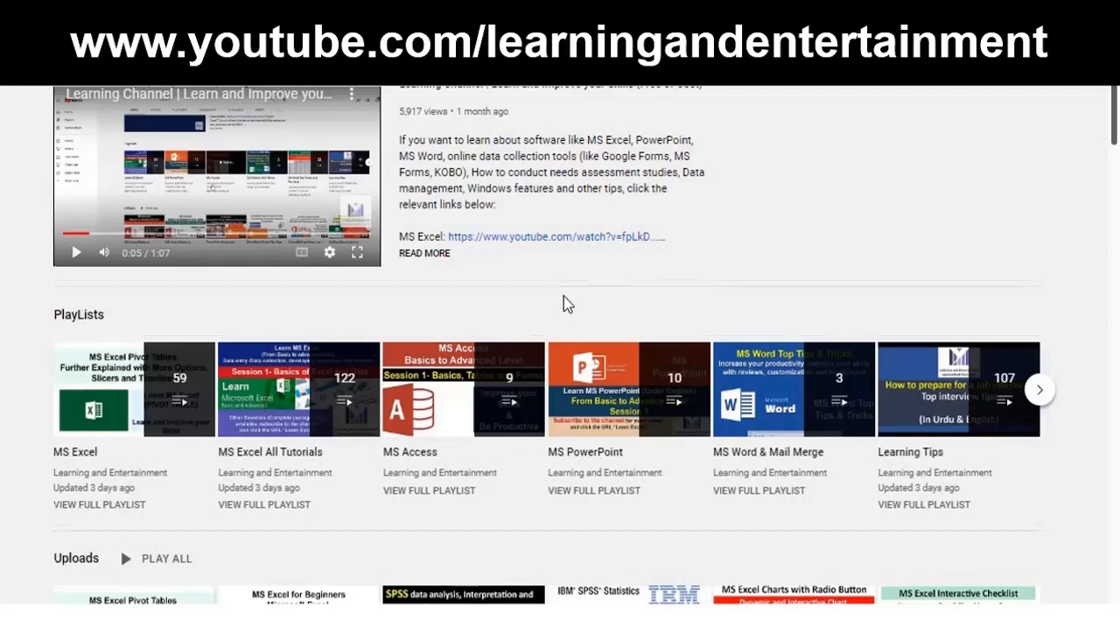
# Look through the playlist and upload sections on the Learning and Entertainment YouTube channel's home page.
pyautogui.scroll(-1, 564, 304)
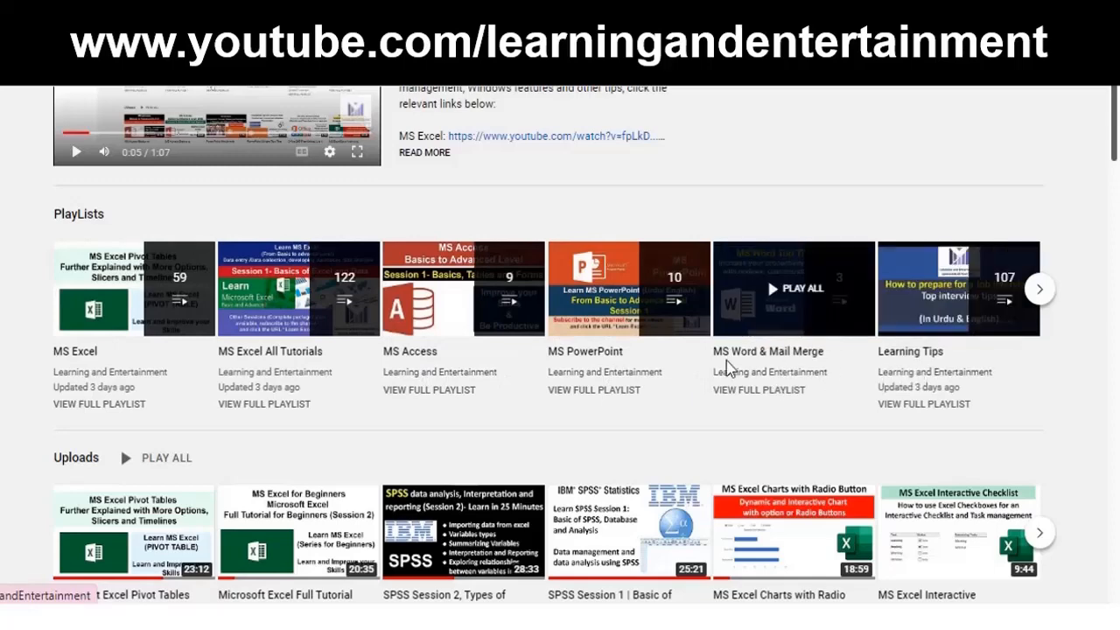
pyautogui.scroll(-4, 781, 367)
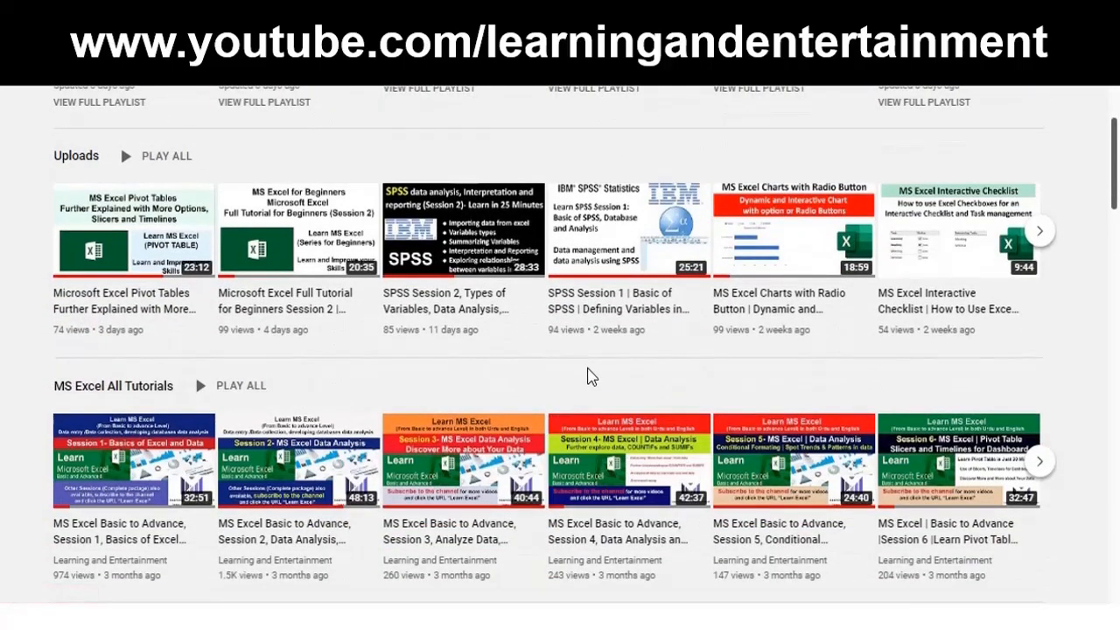
pyautogui.scroll(-3, 588, 376)
pyautogui.scroll(-5, 442, 391)
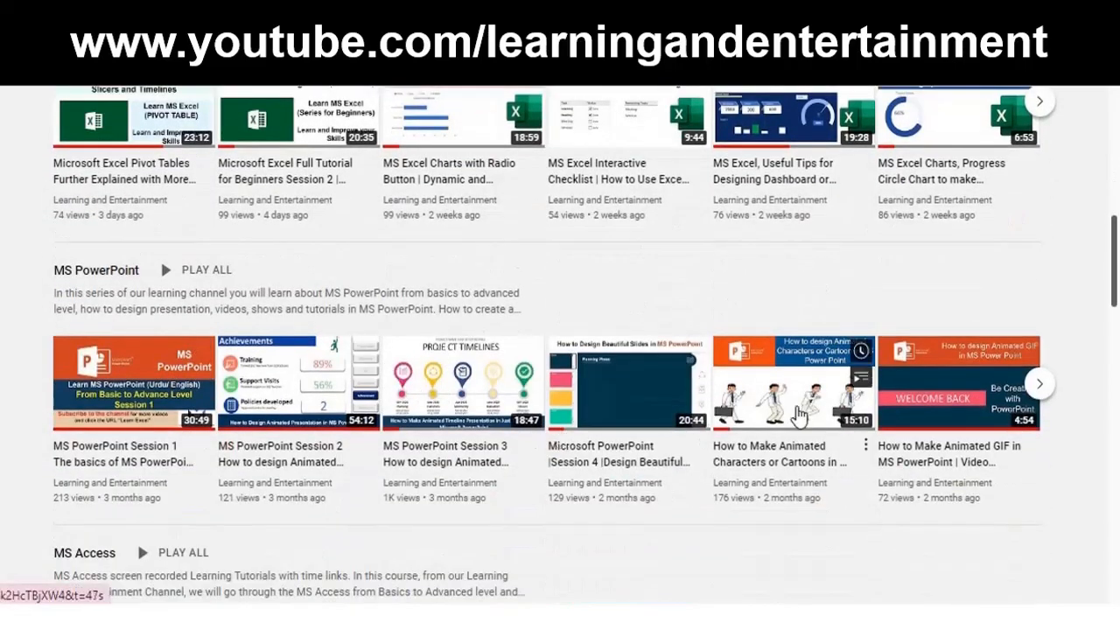
pyautogui.scroll(-3, 112, 268)
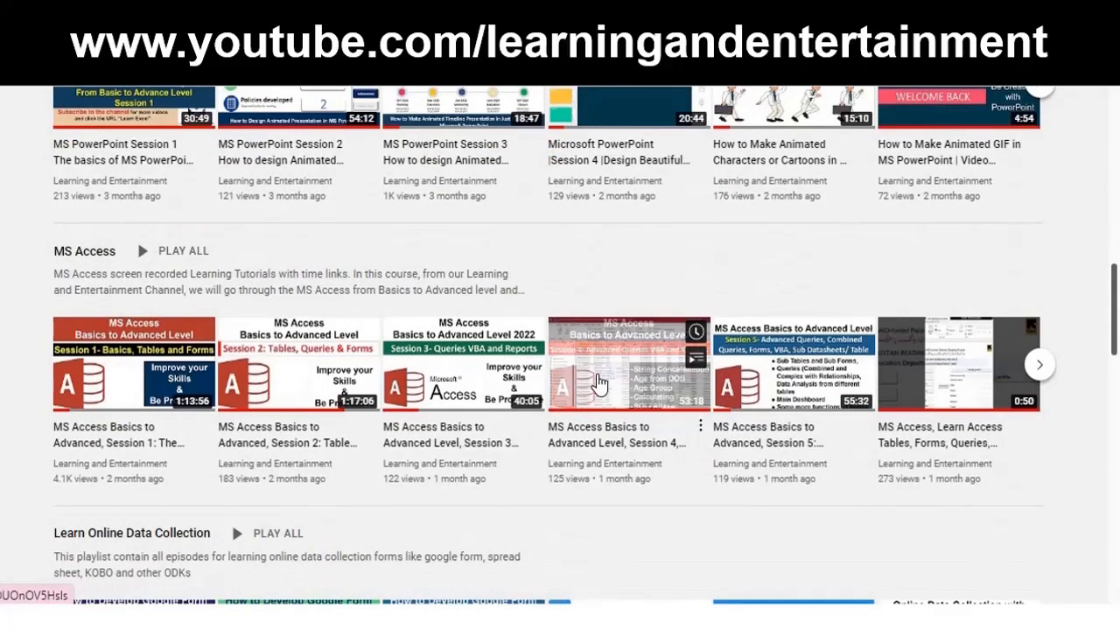
pyautogui.scroll(-3, 599, 382)
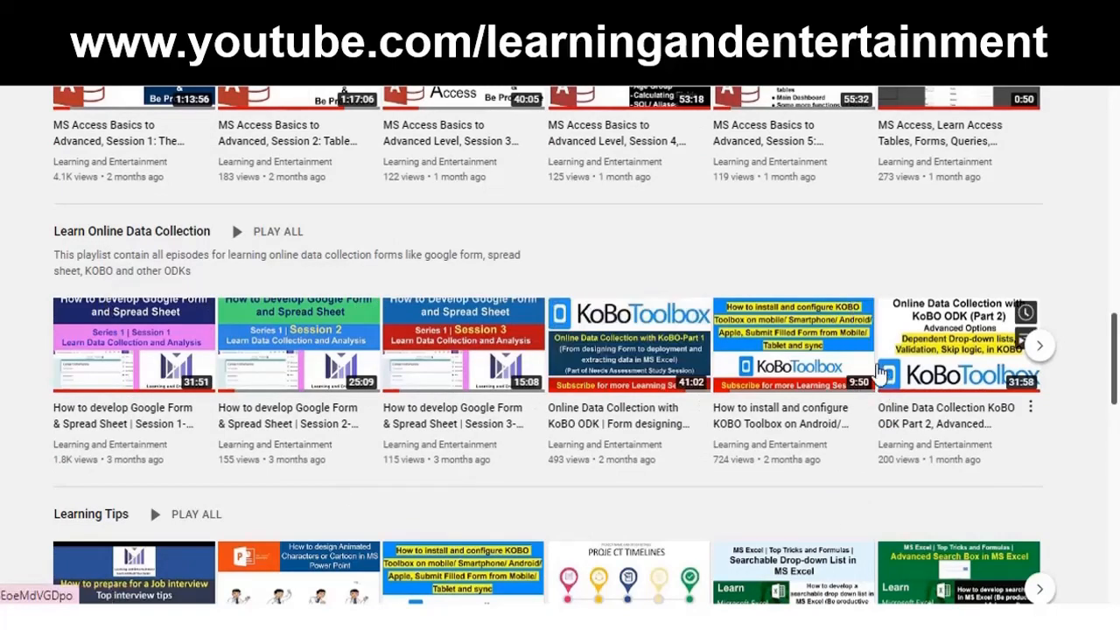
pyautogui.scroll(-2, 587, 378)
pyautogui.scroll(18, 586, 376)
pyautogui.scroll(-1, 760, 372)
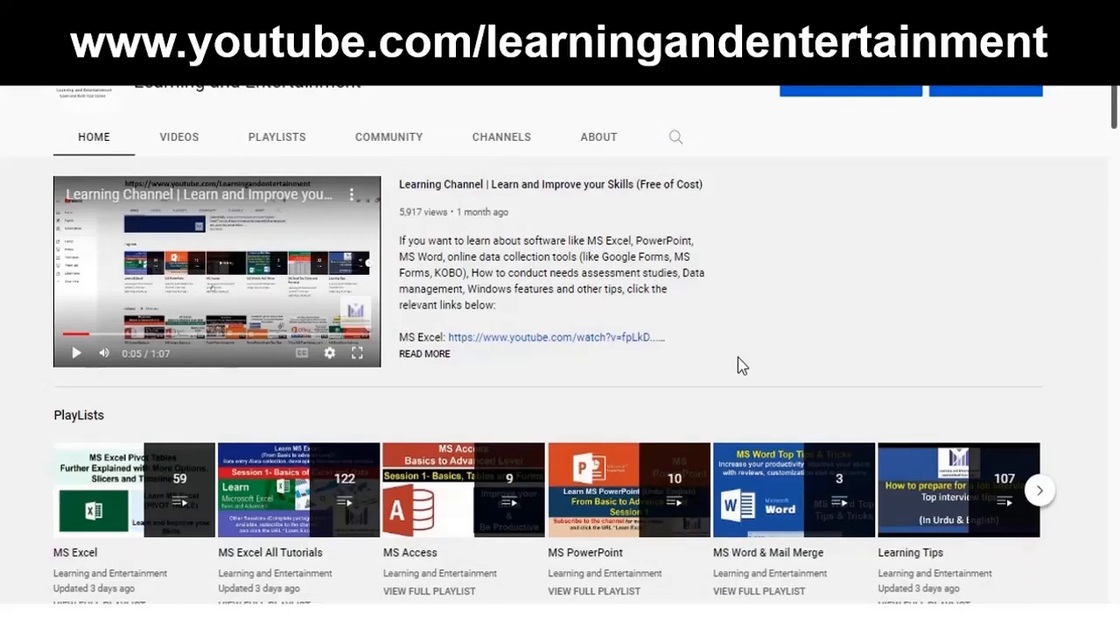
pyautogui.scroll(-1, 737, 357)
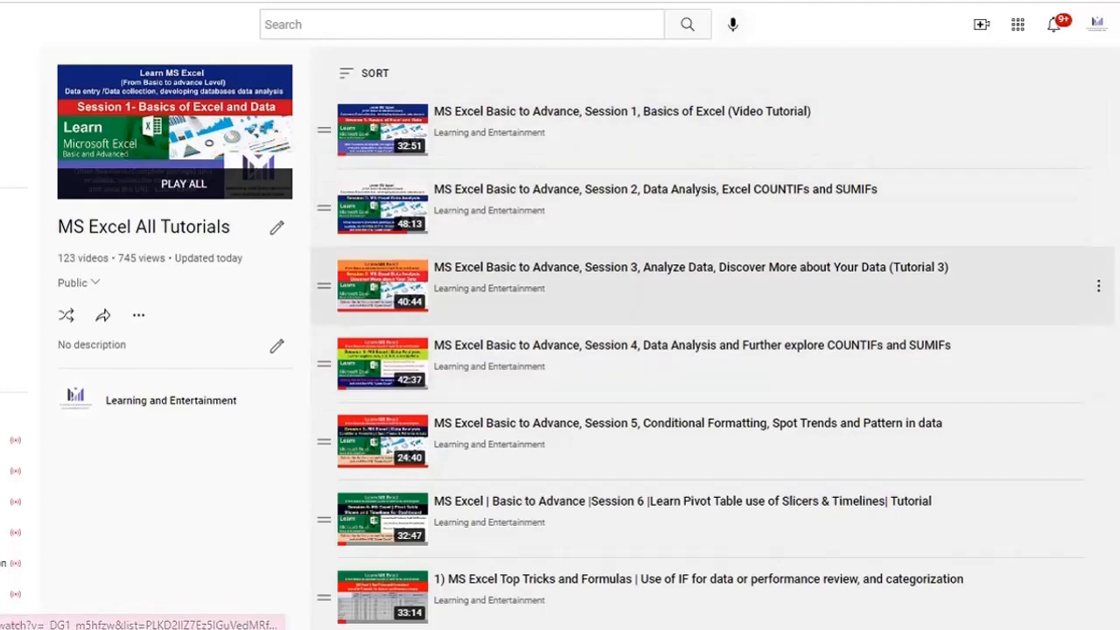
# Examine the video titles in the MS Excel All Tutorials playlist, from the basic sessions to the charts and dashboard tutorials.
pyautogui.scroll(-2, 700, 262)
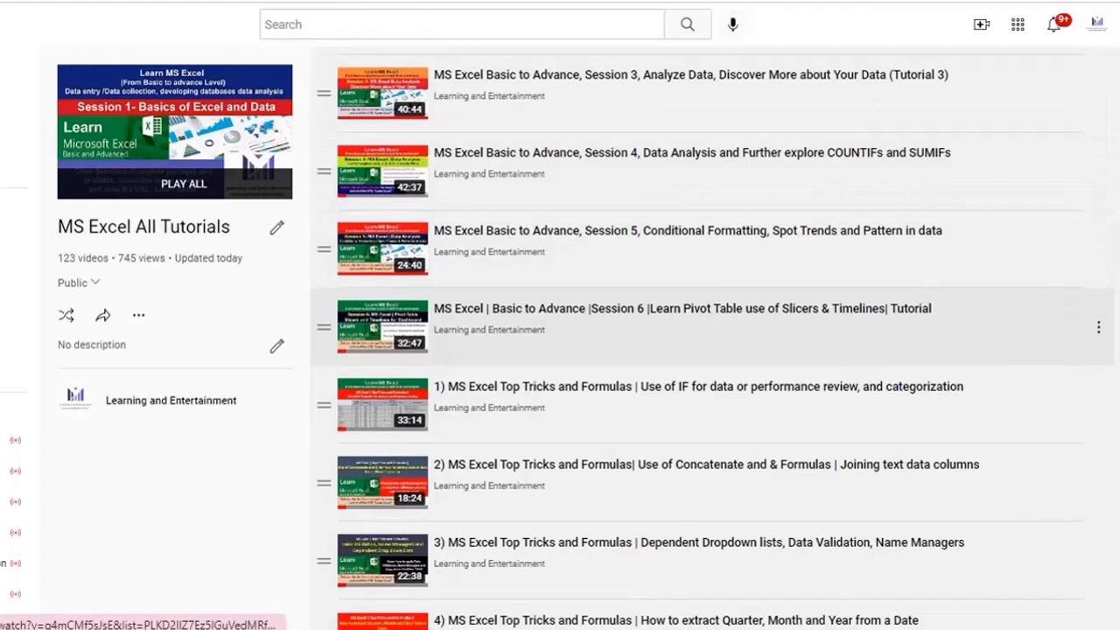
pyautogui.scroll(-1, 700, 315)
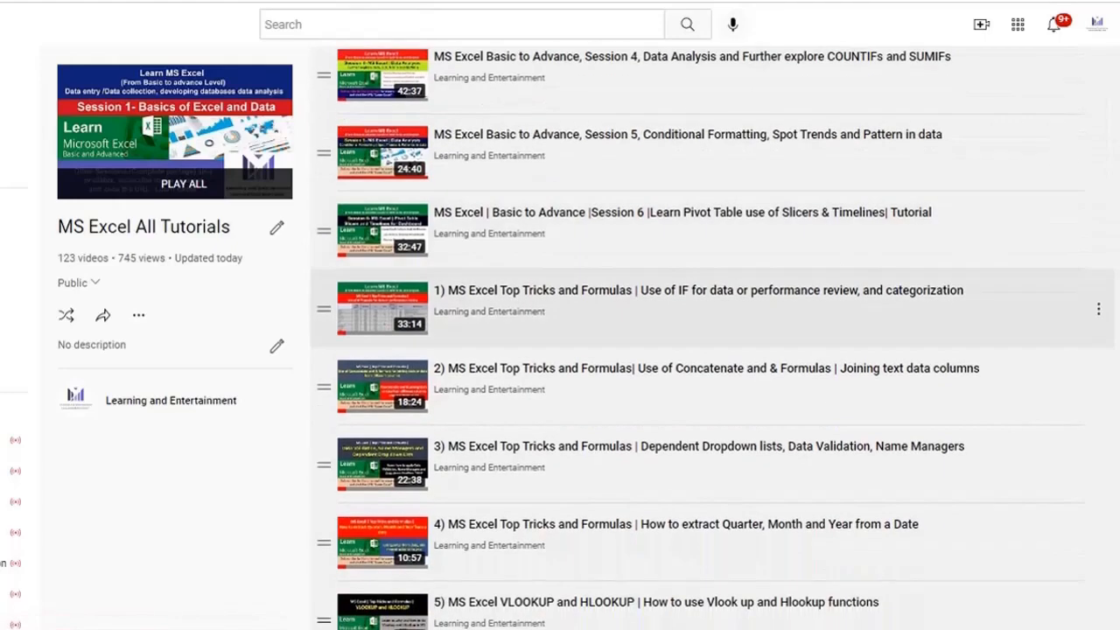
pyautogui.scroll(1, 700, 306)
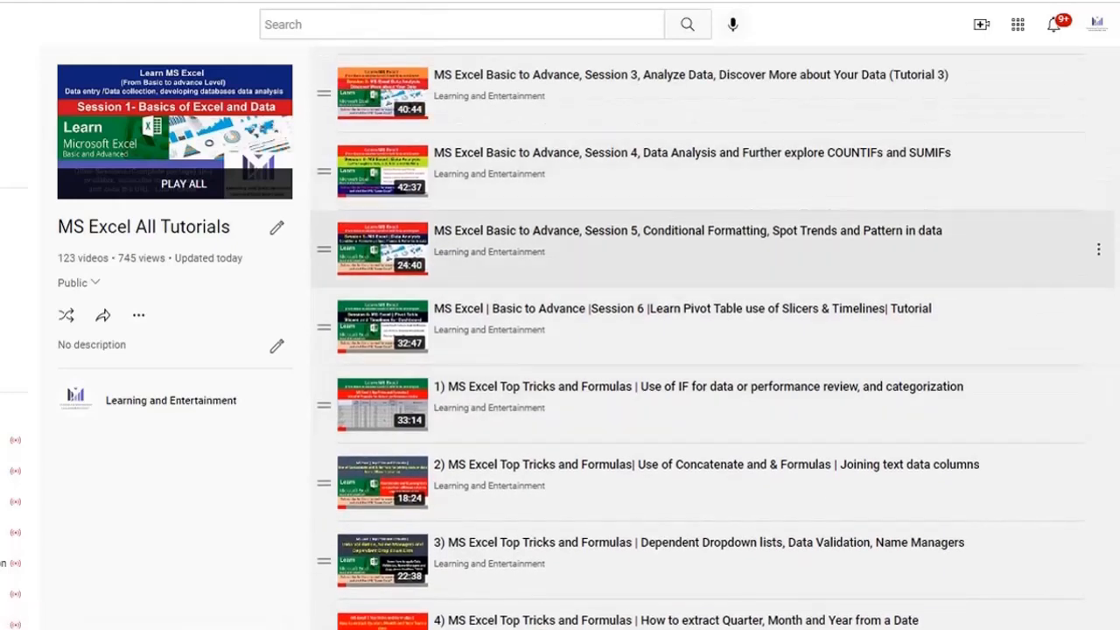
pyautogui.scroll(-1, 700, 249)
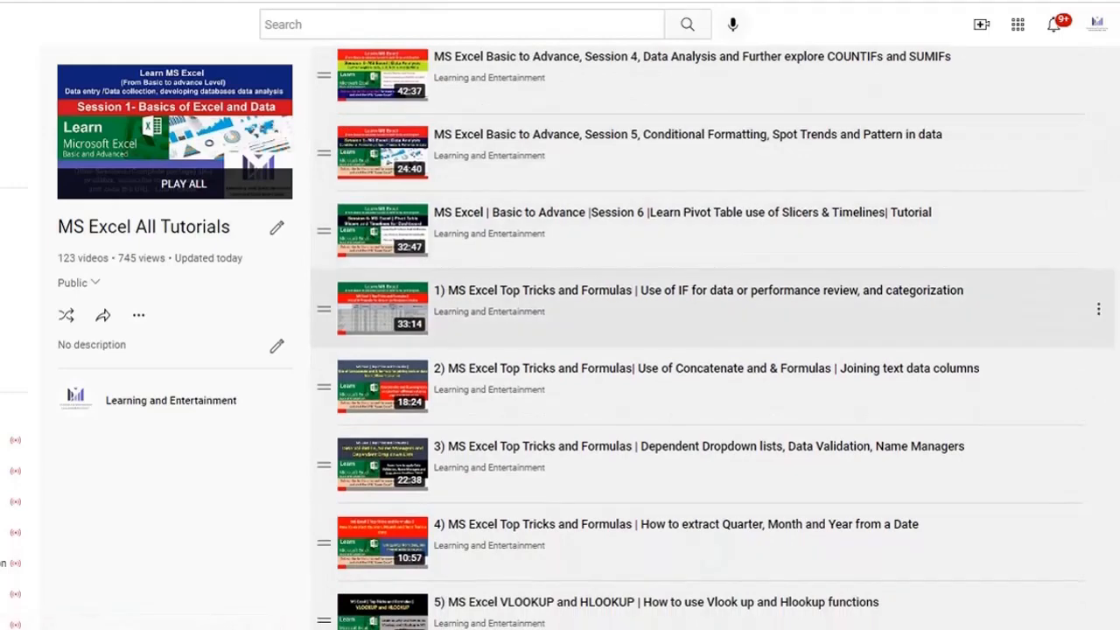
pyautogui.scroll(-1, 700, 307)
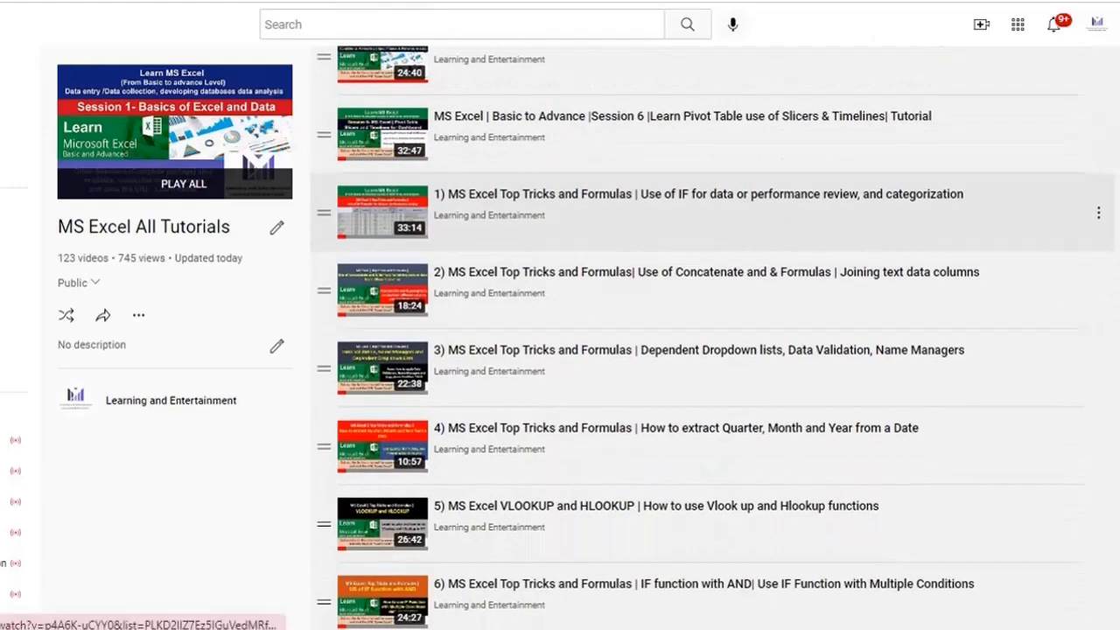
pyautogui.scroll(-1, 700, 210)
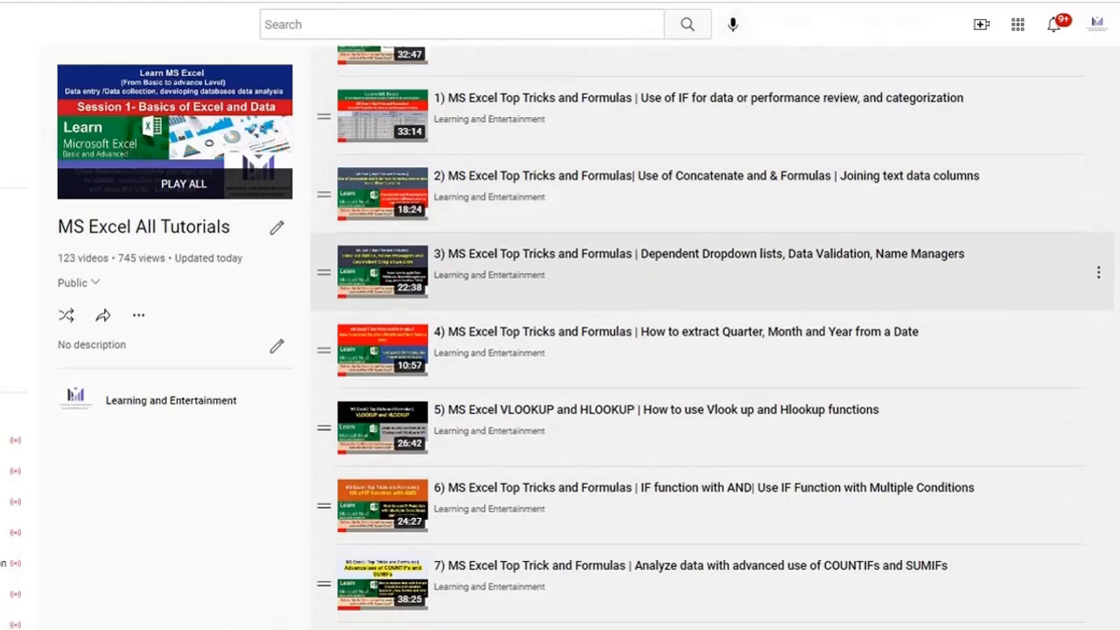
pyautogui.scroll(-1, 700, 332)
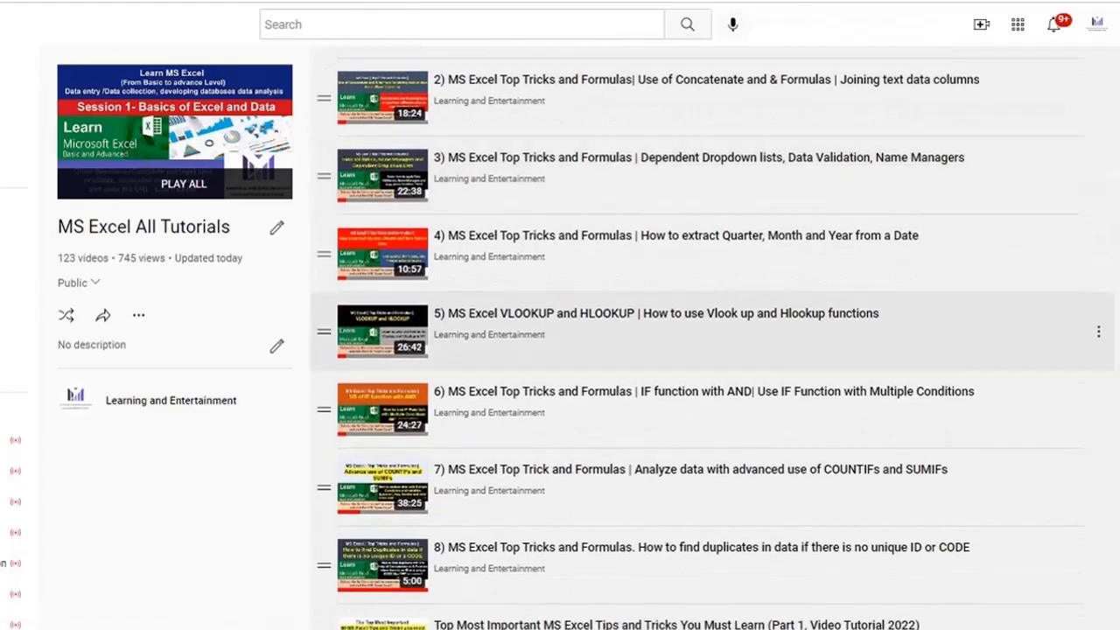
pyautogui.scroll(-2, 700, 333)
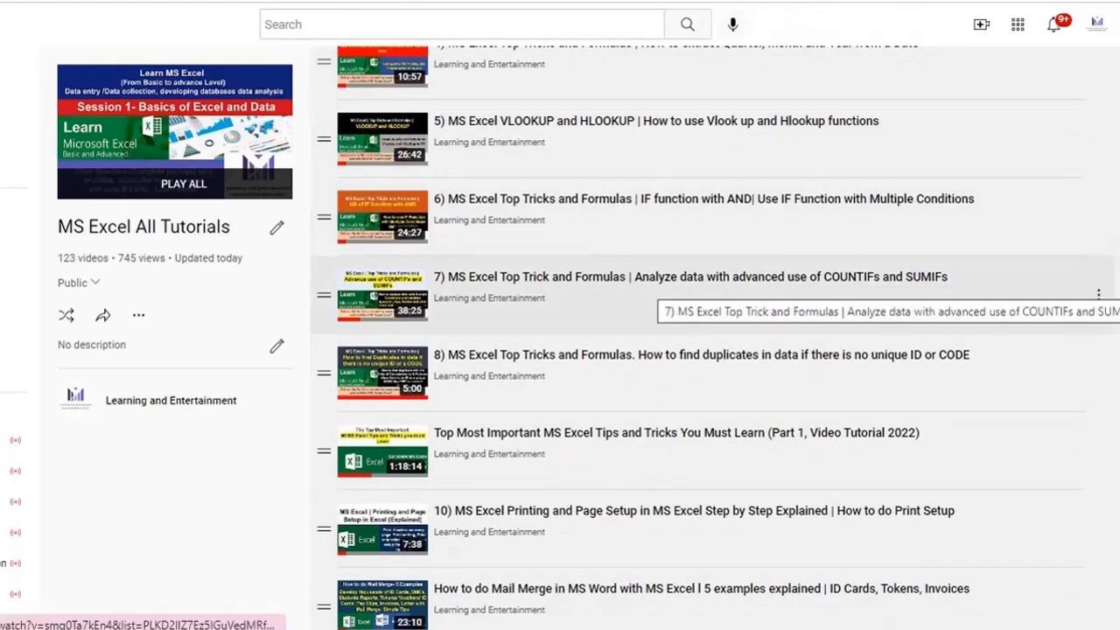
pyautogui.scroll(-1, 665, 328)
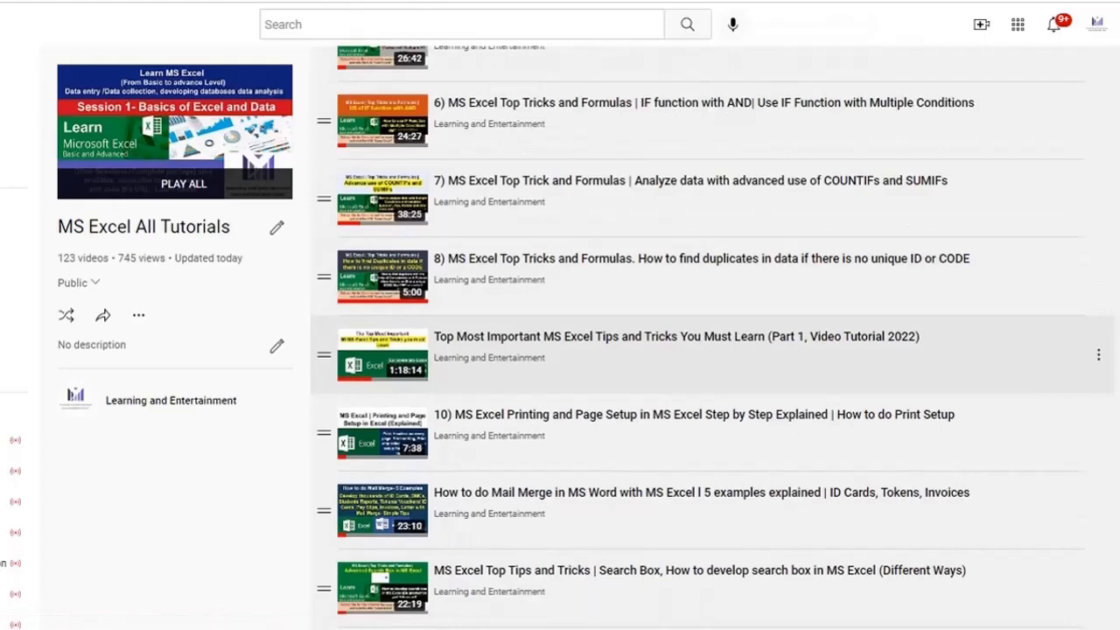
pyautogui.scroll(-4, 713, 336)
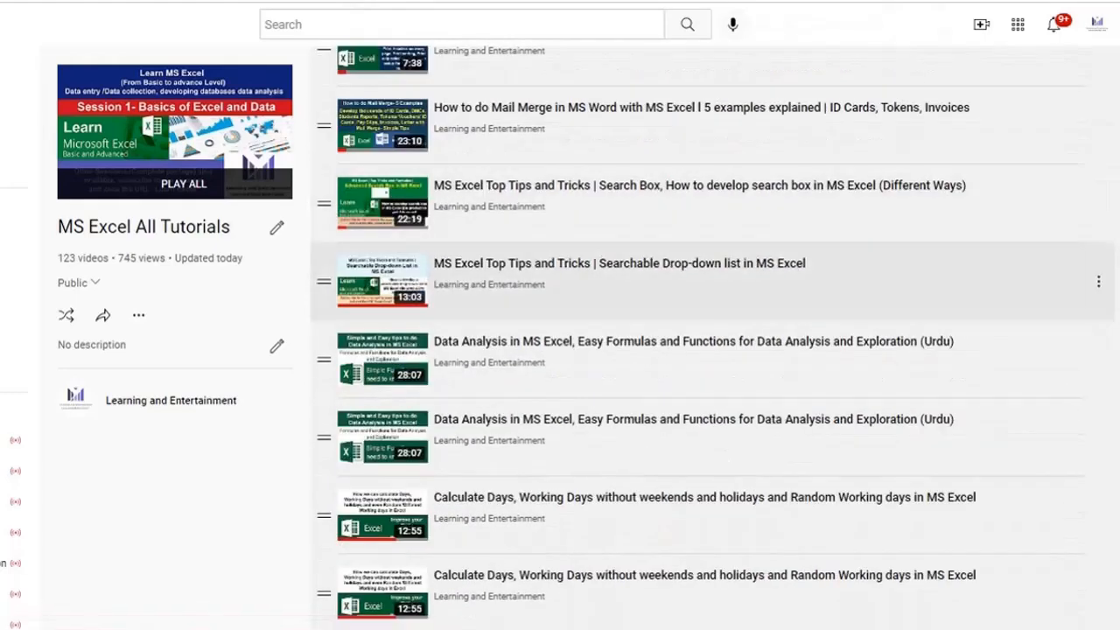
pyautogui.scroll(-7, 713, 337)
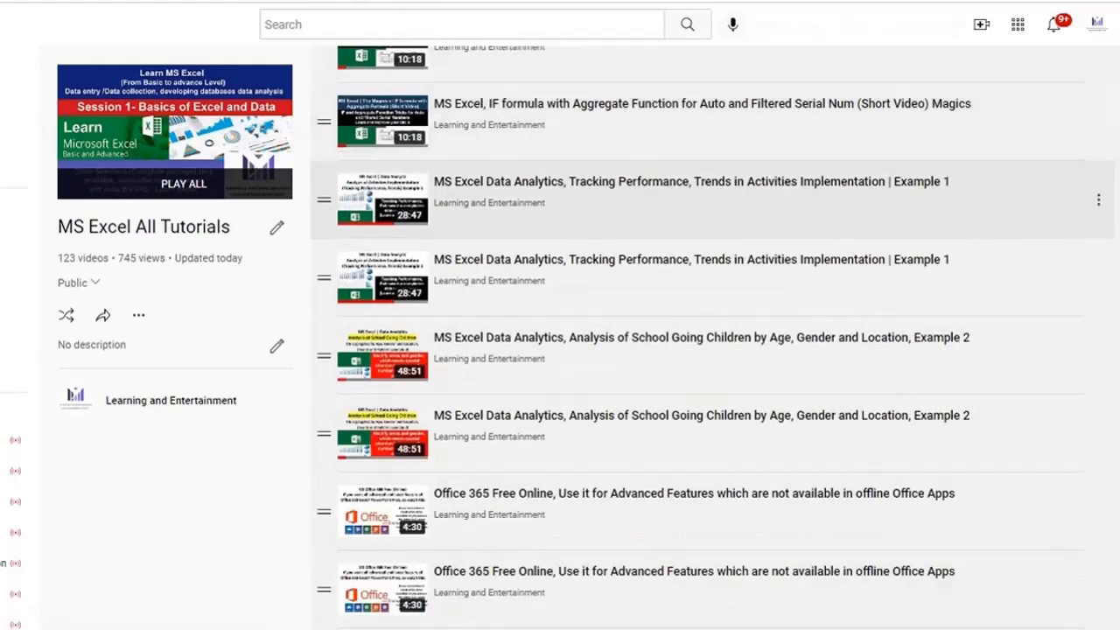
pyautogui.scroll(-3, 713, 219)
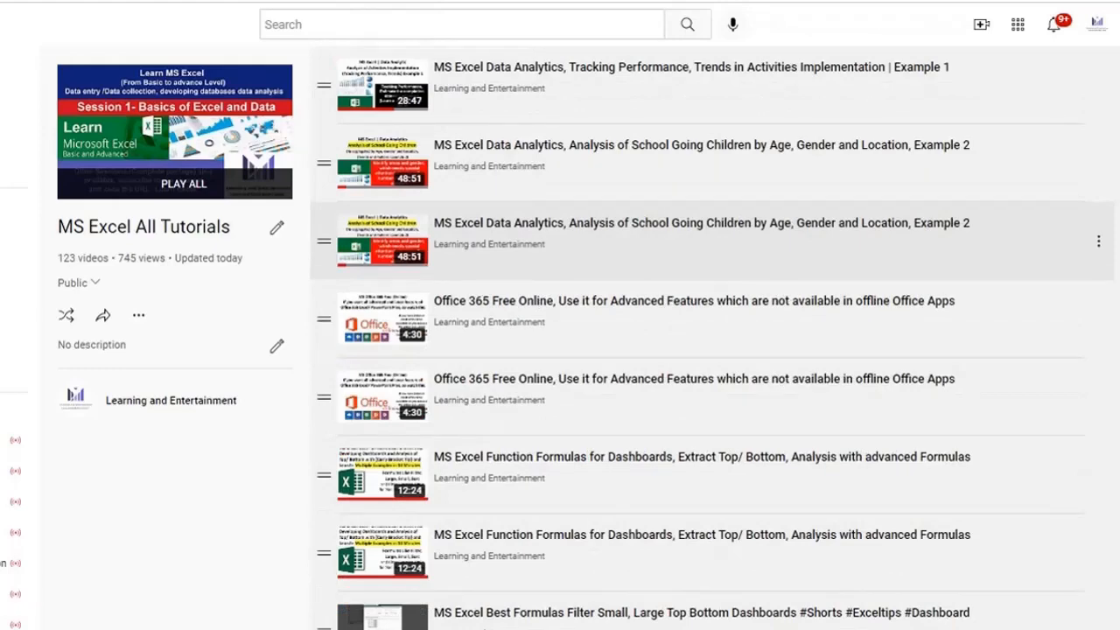
pyautogui.scroll(-1, 713, 240)
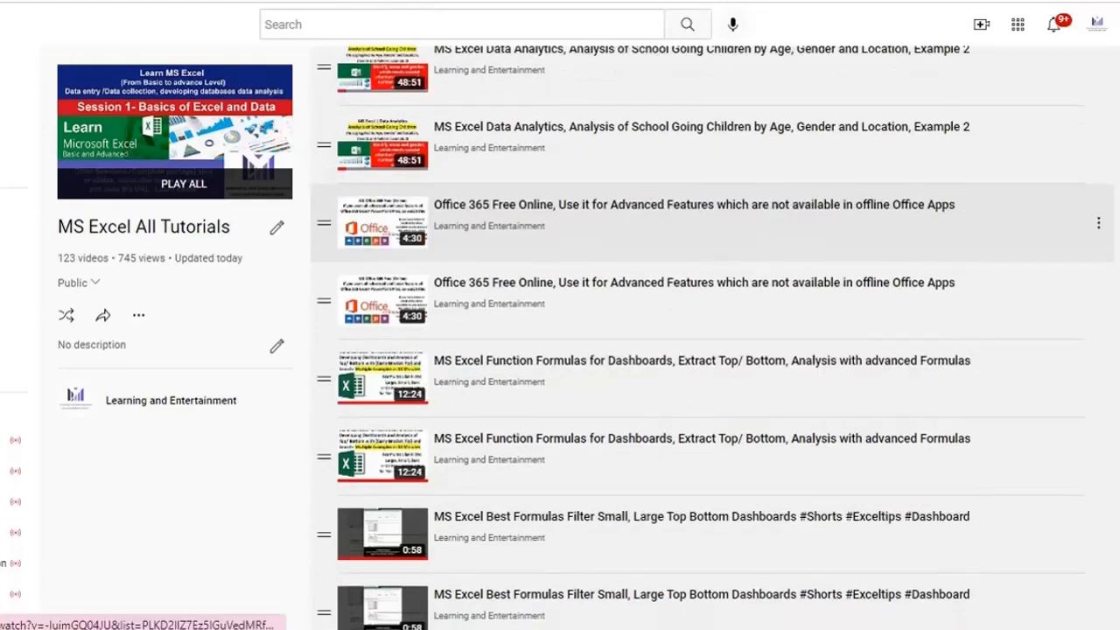
pyautogui.scroll(-8, 713, 219)
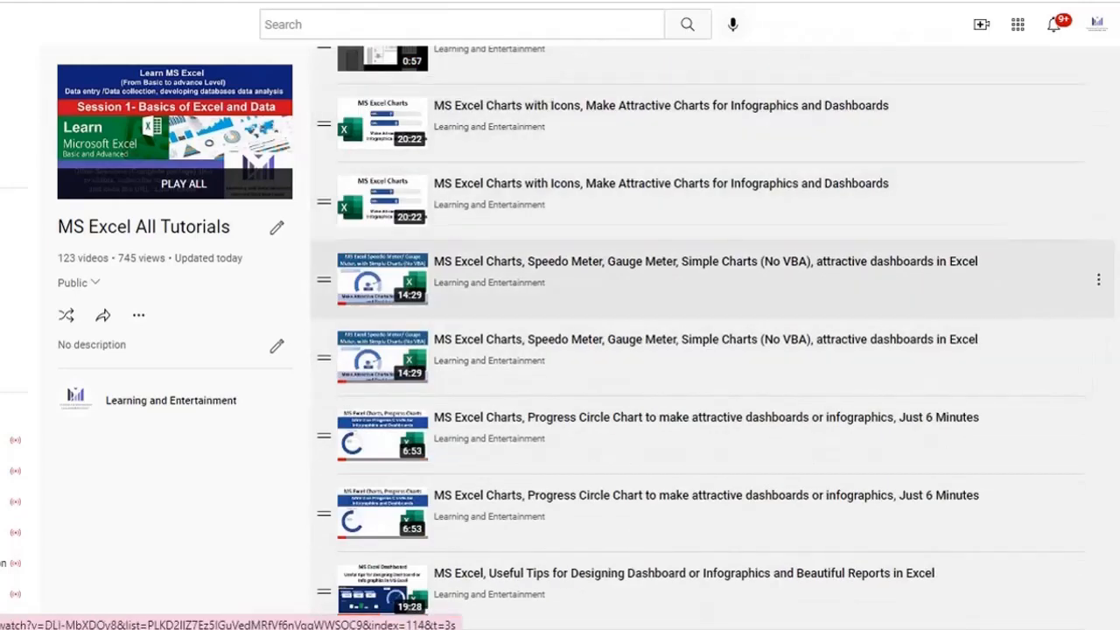
pyautogui.scroll(-3, 713, 262)
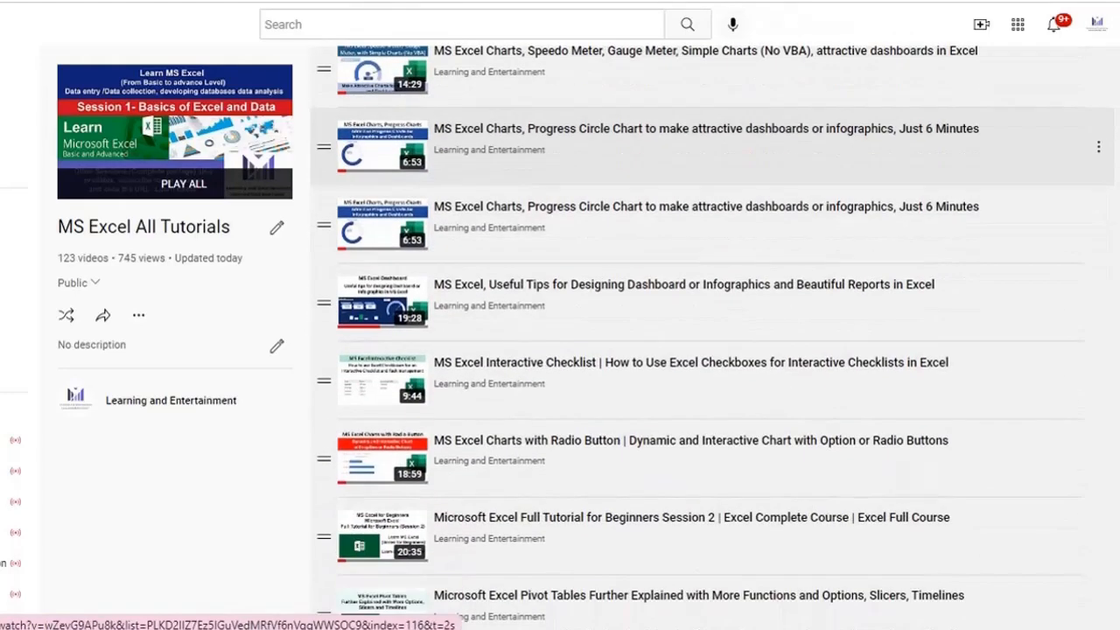
pyautogui.scroll(-1, 713, 262)
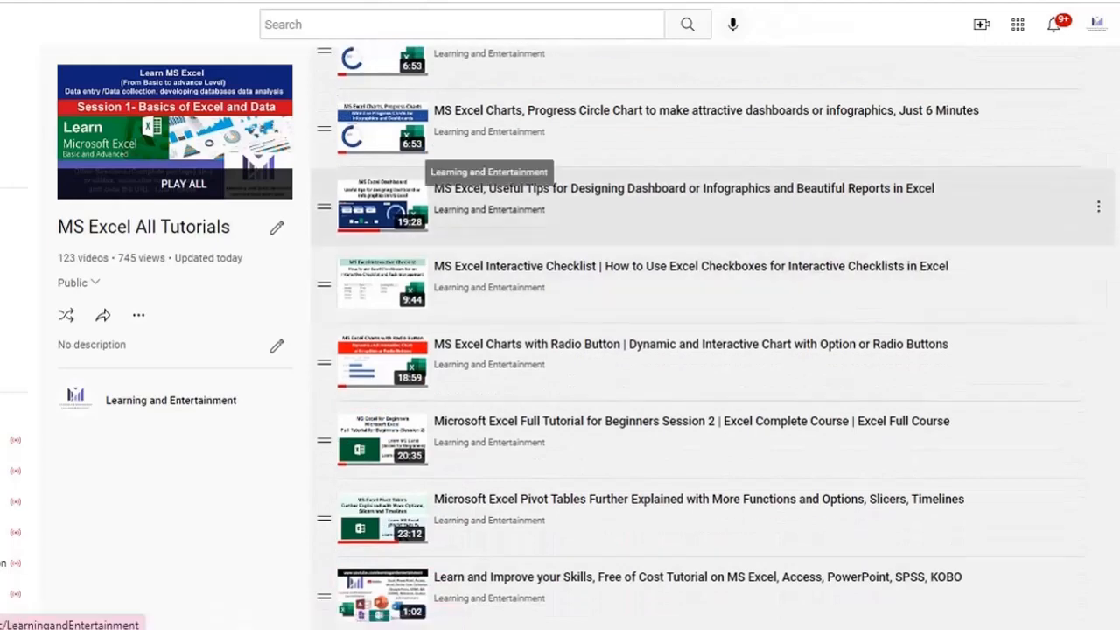
pyautogui.scroll(2, 470, 303)
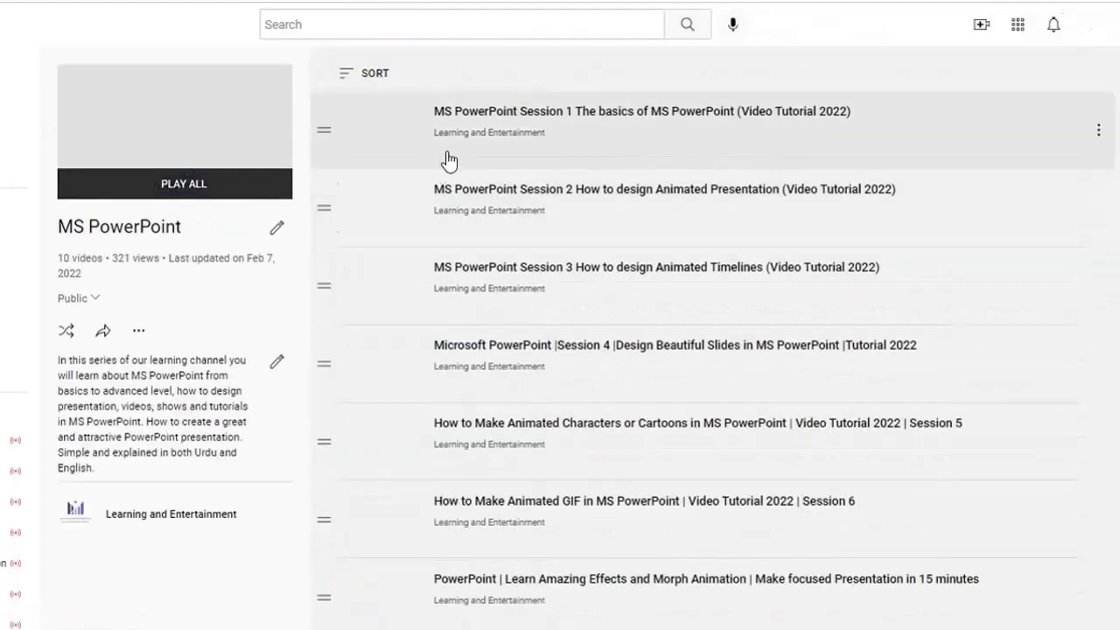
# Look over the tutorial sessions listed in the MS PowerPoint and MS Access playlists.
pyautogui.scroll(-1, 565, 307)
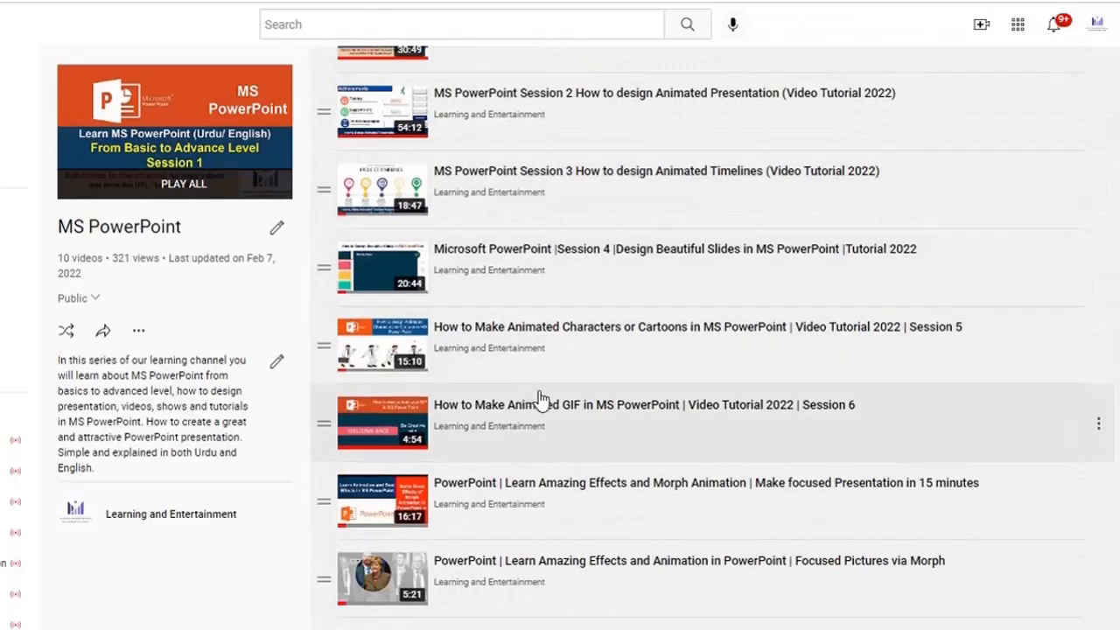
pyautogui.scroll(-2, 534, 394)
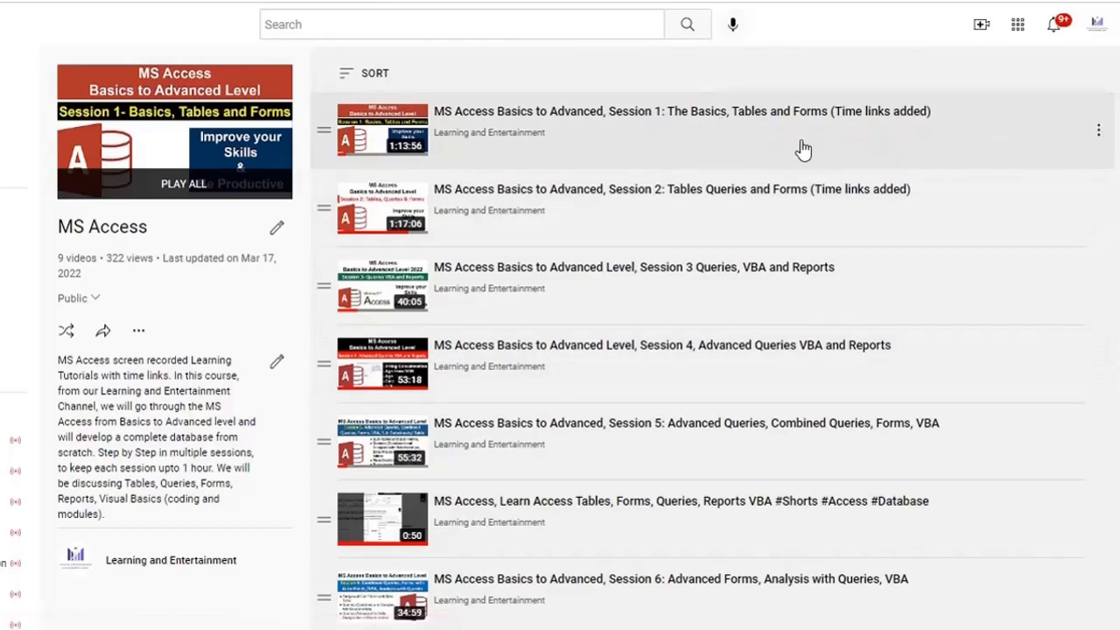
pyautogui.scroll(-2, 761, 302)
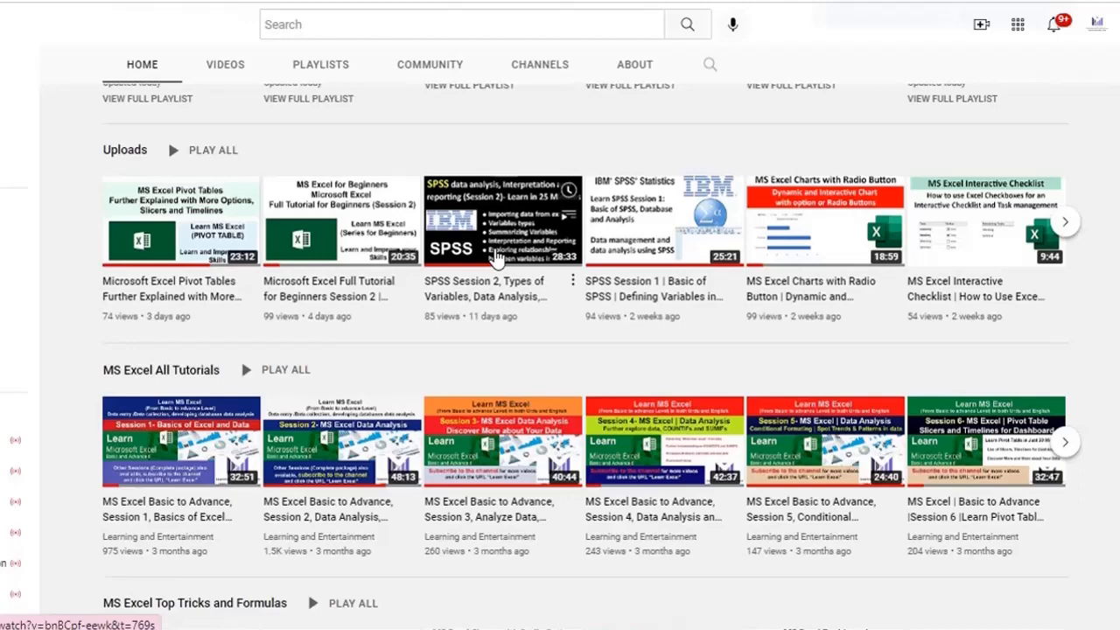
# Check the channel home page's Project Management Series section and its PlayLists row.
pyautogui.scroll(-7, 497, 257)
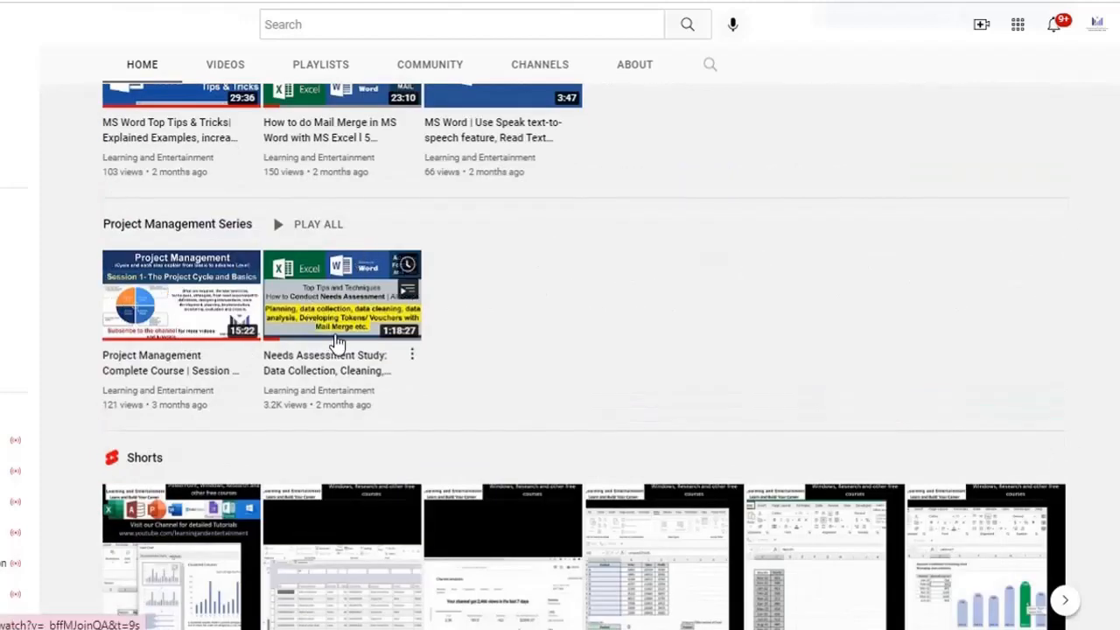
pyautogui.moveTo(338, 341)
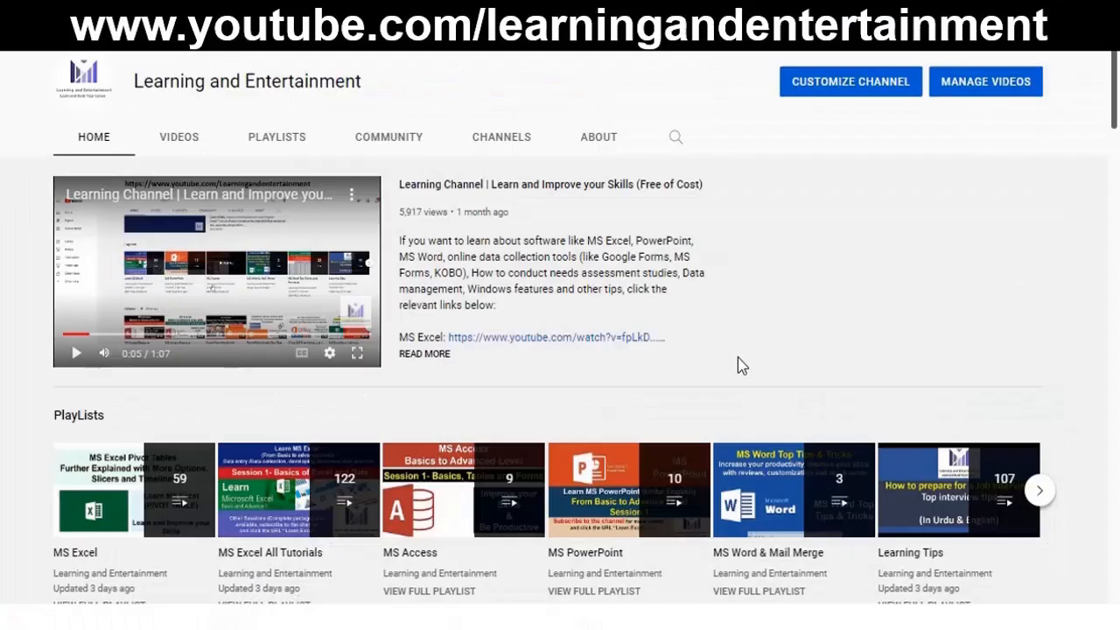
pyautogui.scroll(-2, 737, 357)
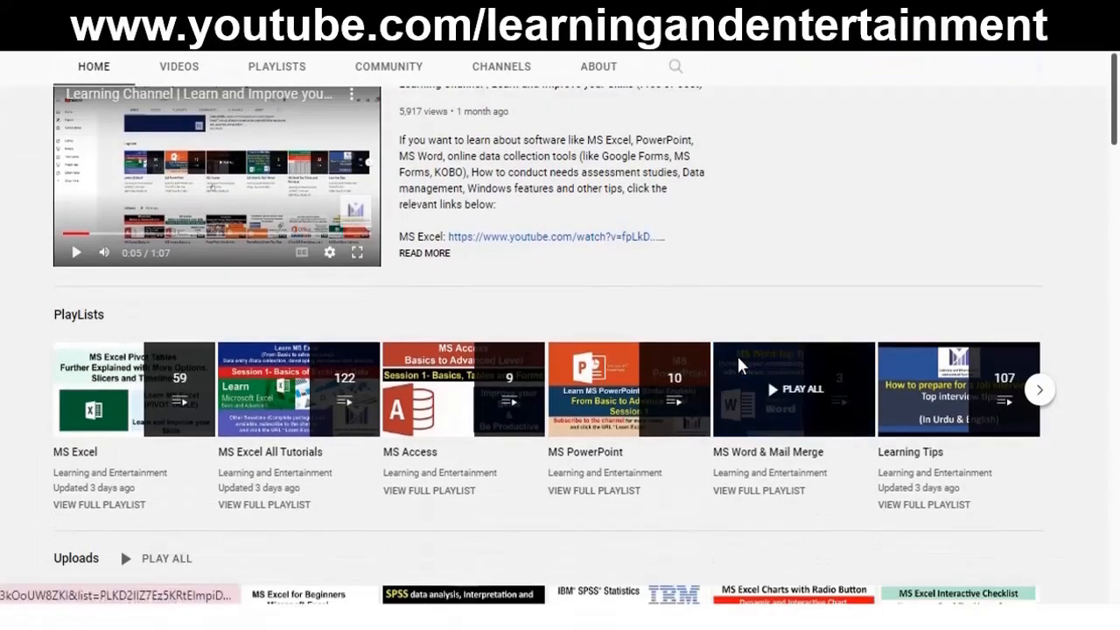